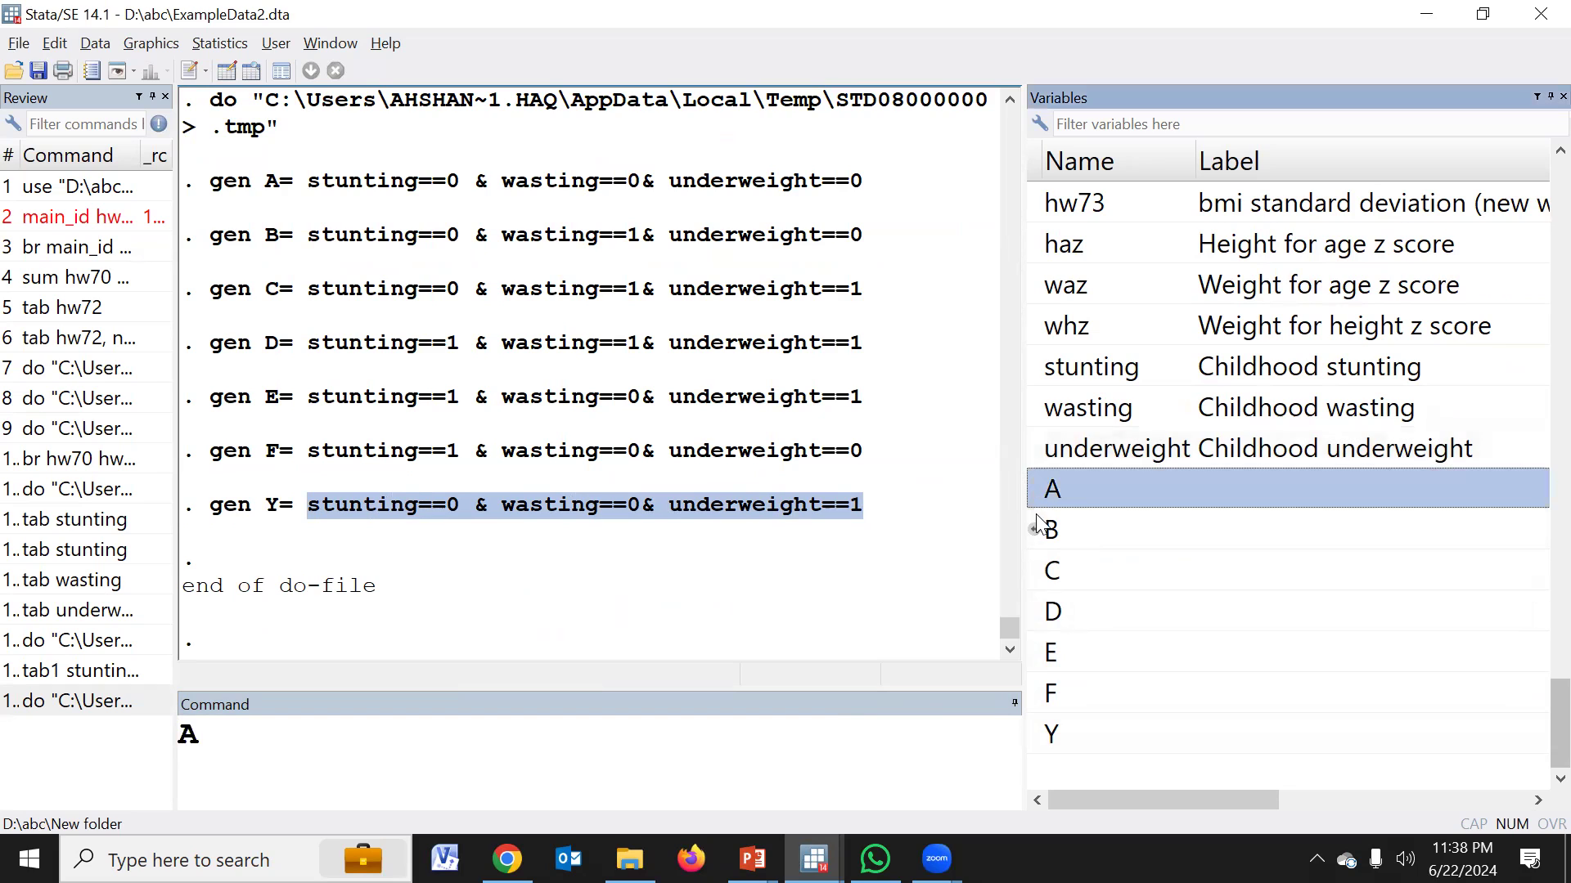
Collect the variable names A B C D E F Y in the command line and cut the list for reuse in the do-file
click(1035, 571)
click(1038, 612)
click(1038, 652)
click(1038, 693)
click(1038, 735)
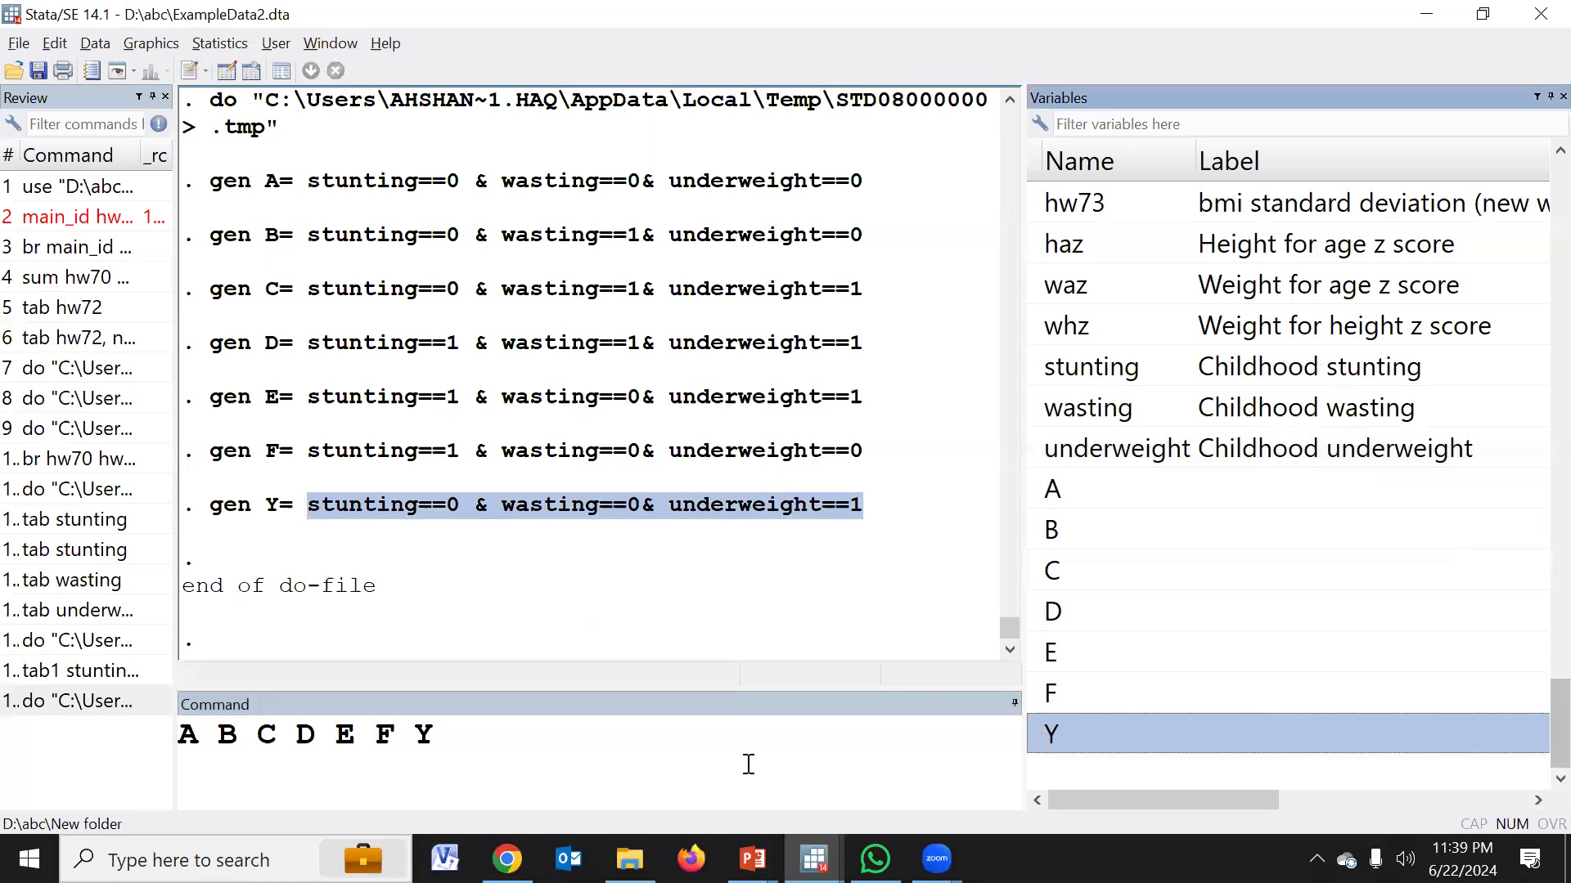
click(747, 762)
key(ctrl+a)
key(BackSpace)
key(alt+Tab)
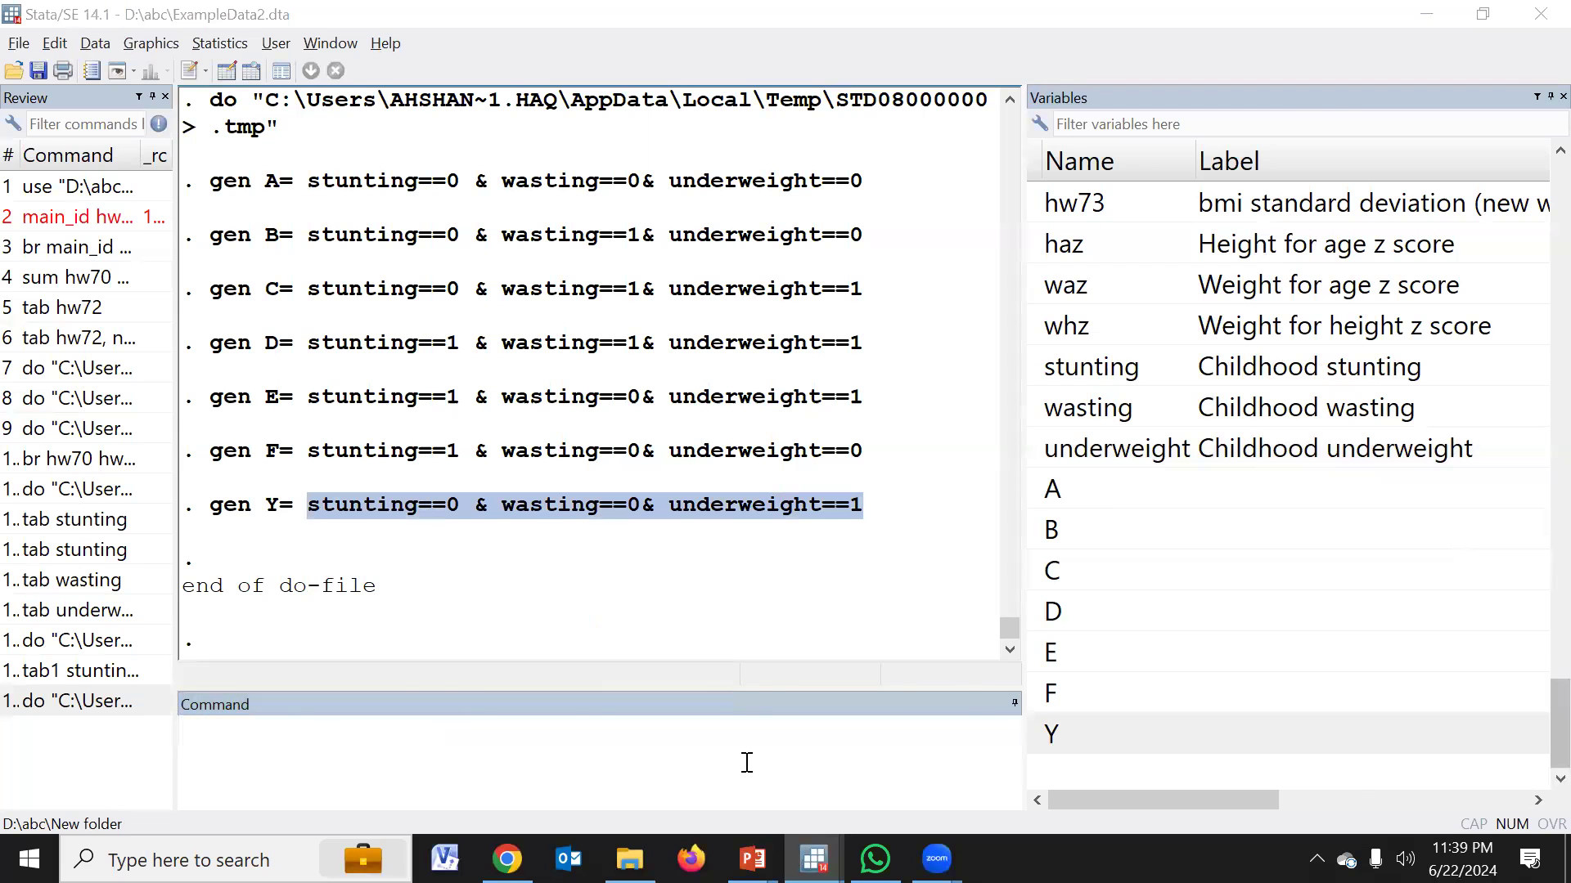
Below the gen commands in the CAIF do-file, add a * line and begin a loop with "for var A B C D E F Y"
click(159, 704)
text(*)
key(Return)
text(for)
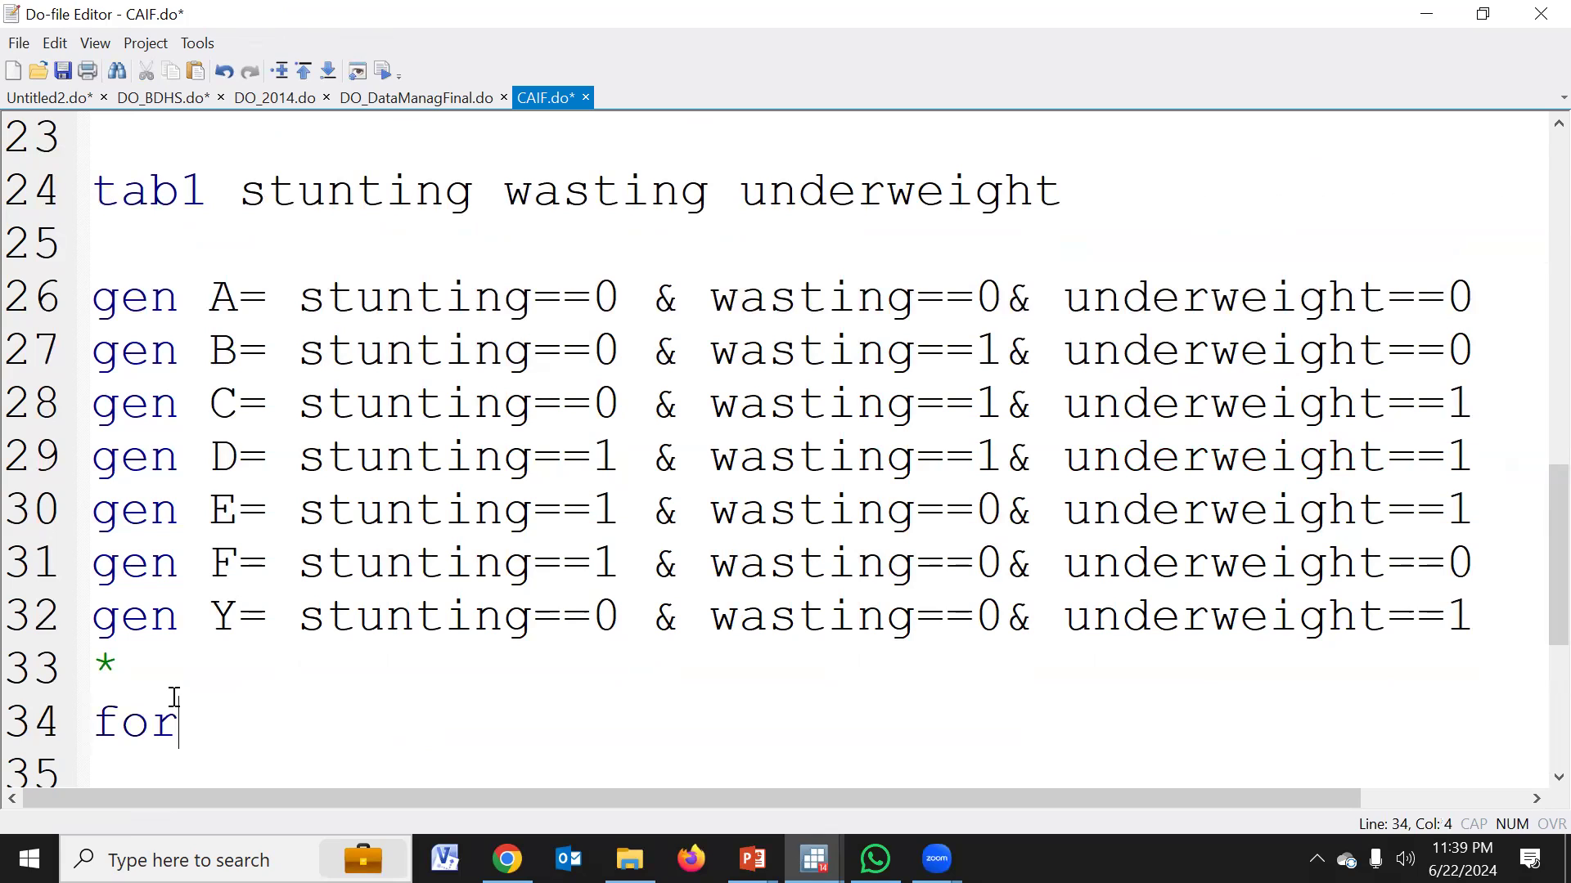
text( var A B C D E F Y)
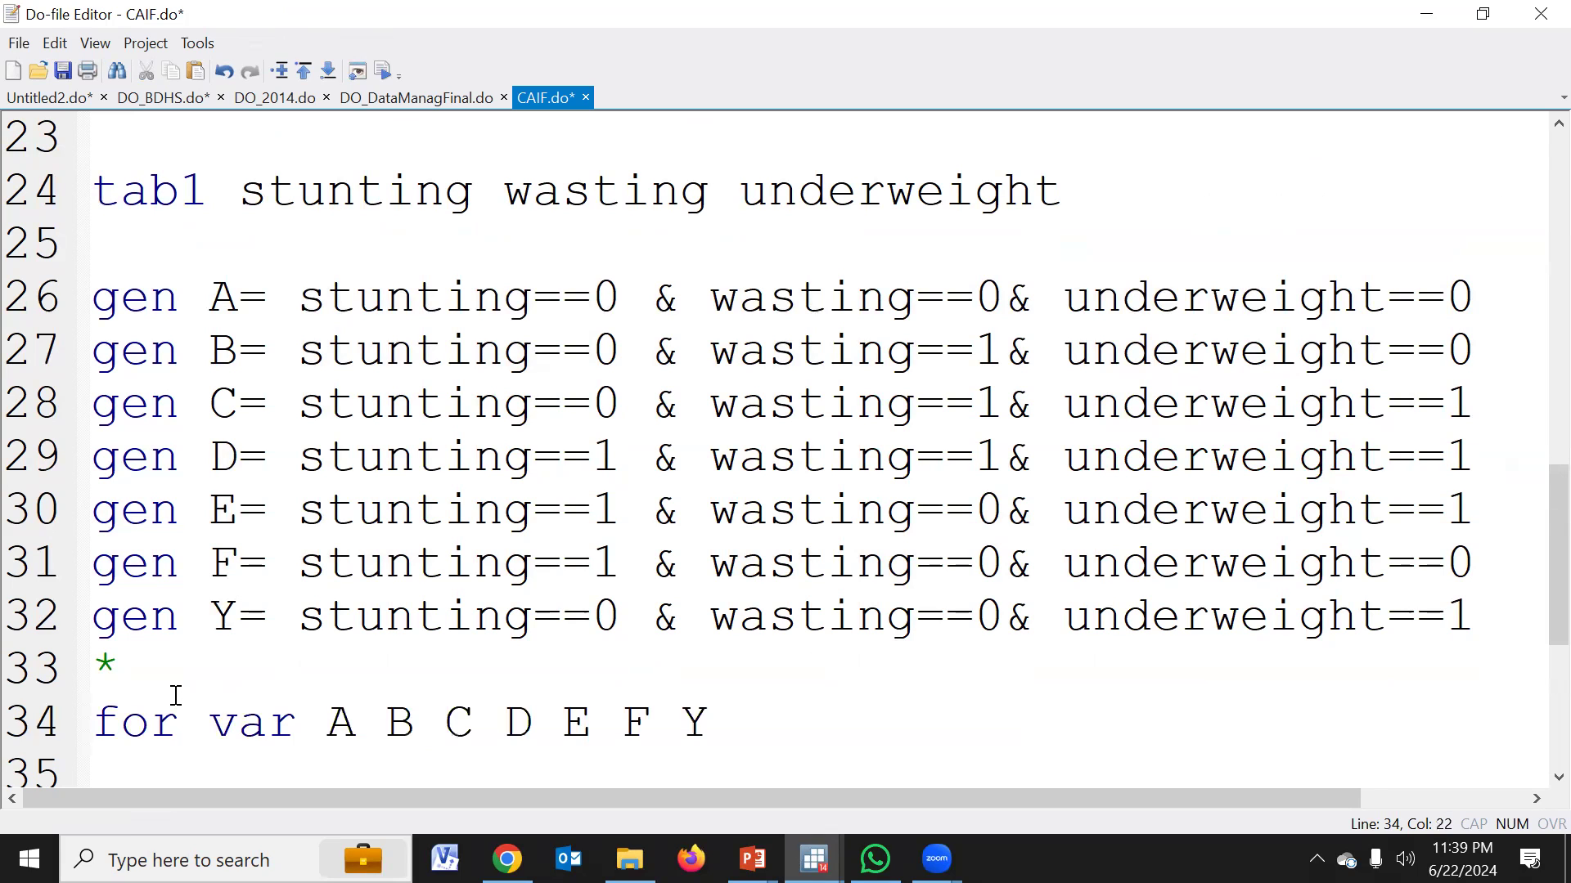
text(: replace X=.)
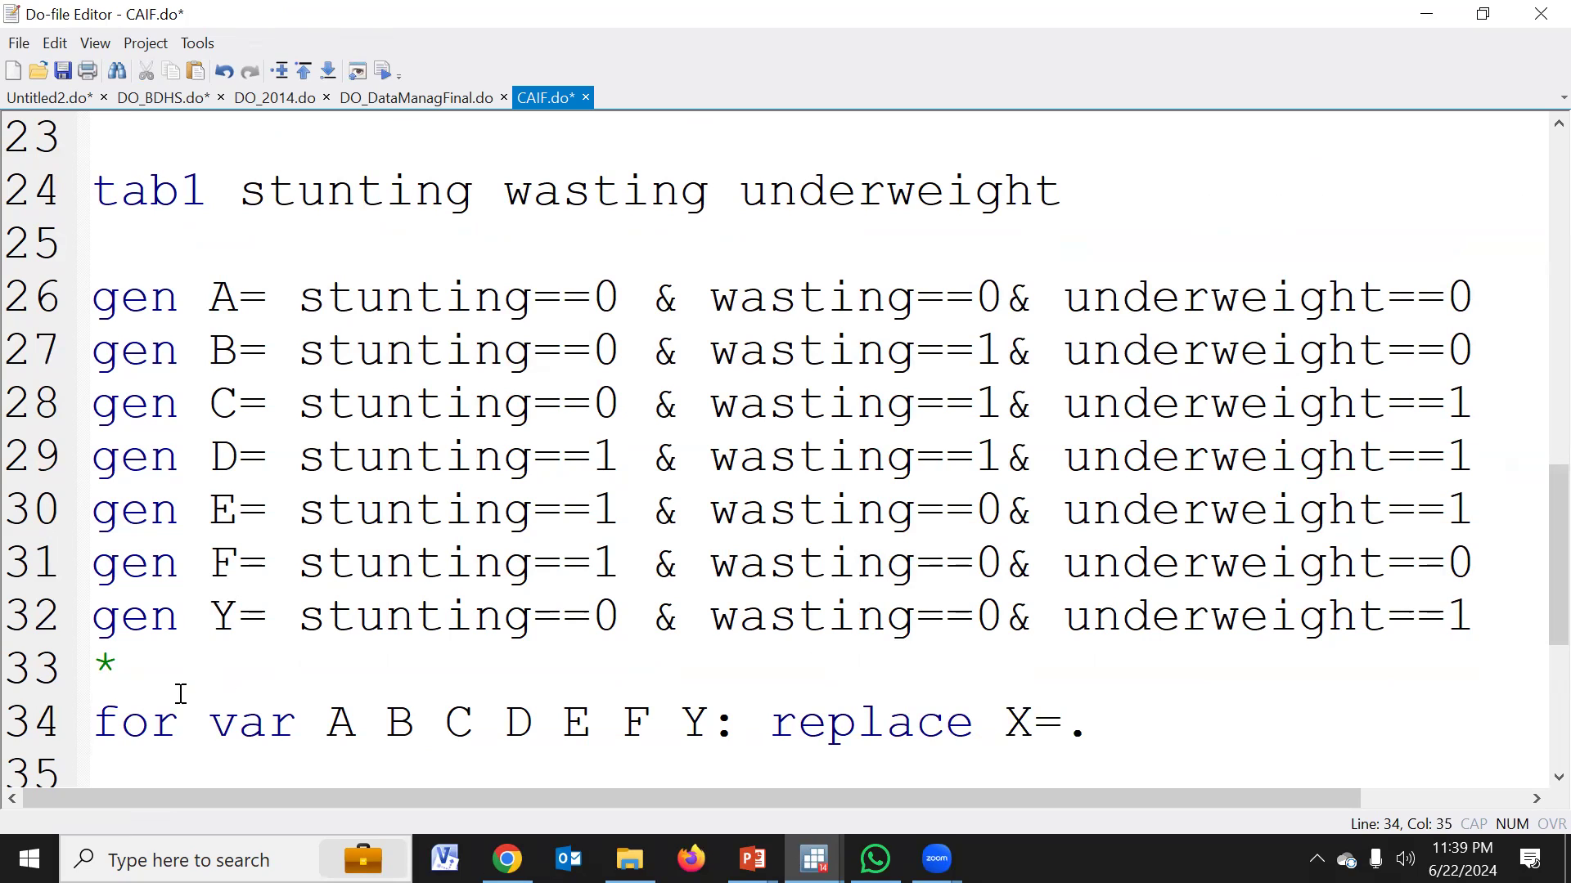
Continue the loop command on line 34 with ": replace X=." to set each listed variable to missing
drag(325, 722, 692, 731)
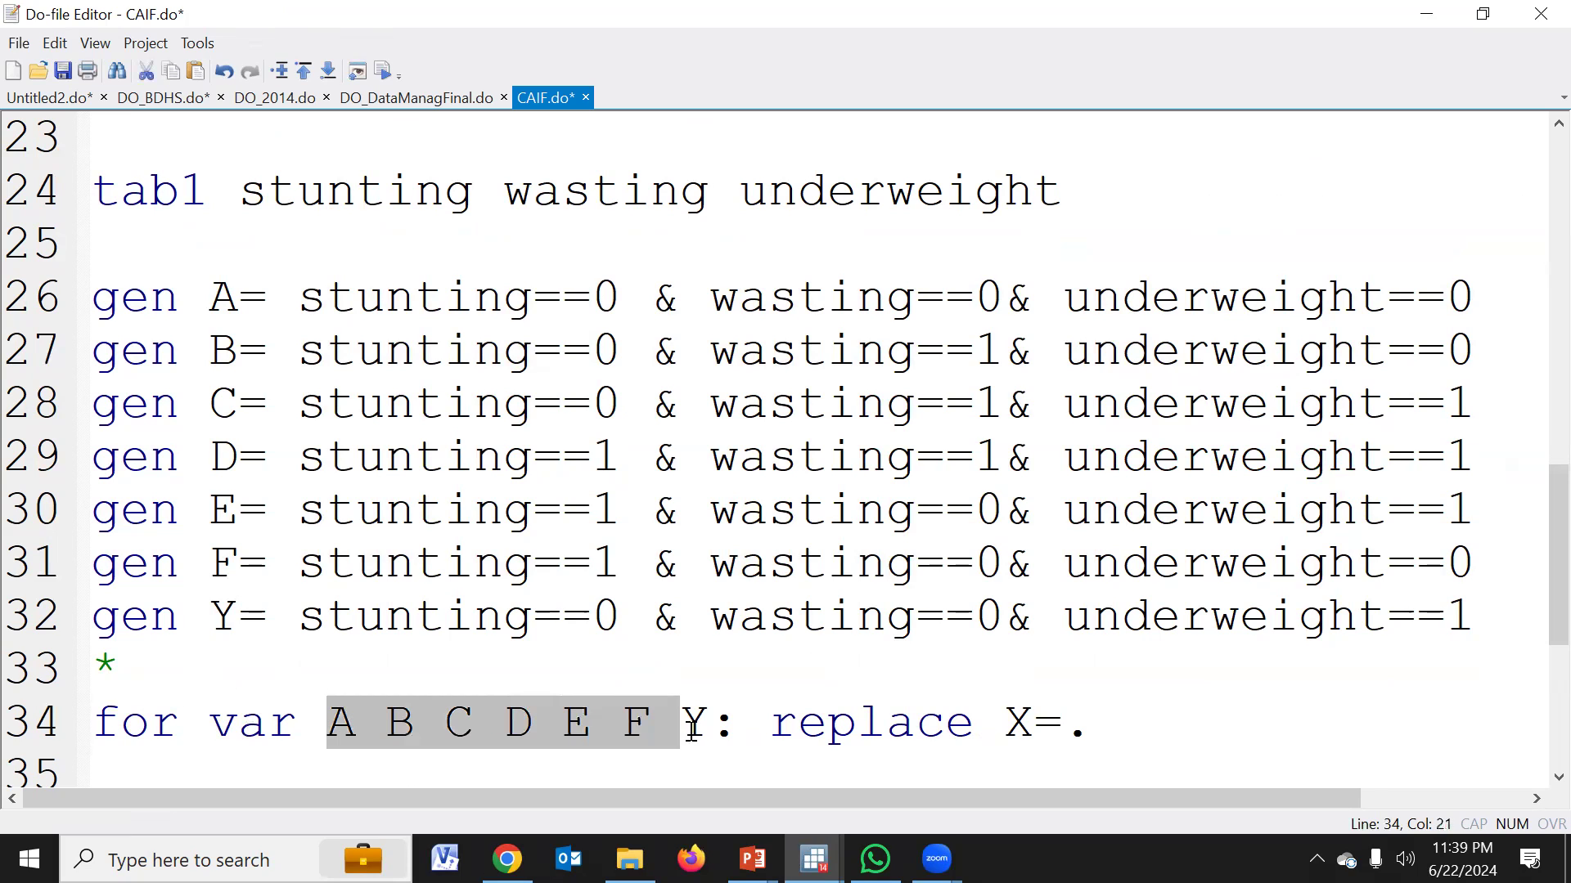
Add the condition "if stunting==." to the replace command, reusing the variable name from the gen lines
click(1112, 744)
text(if)
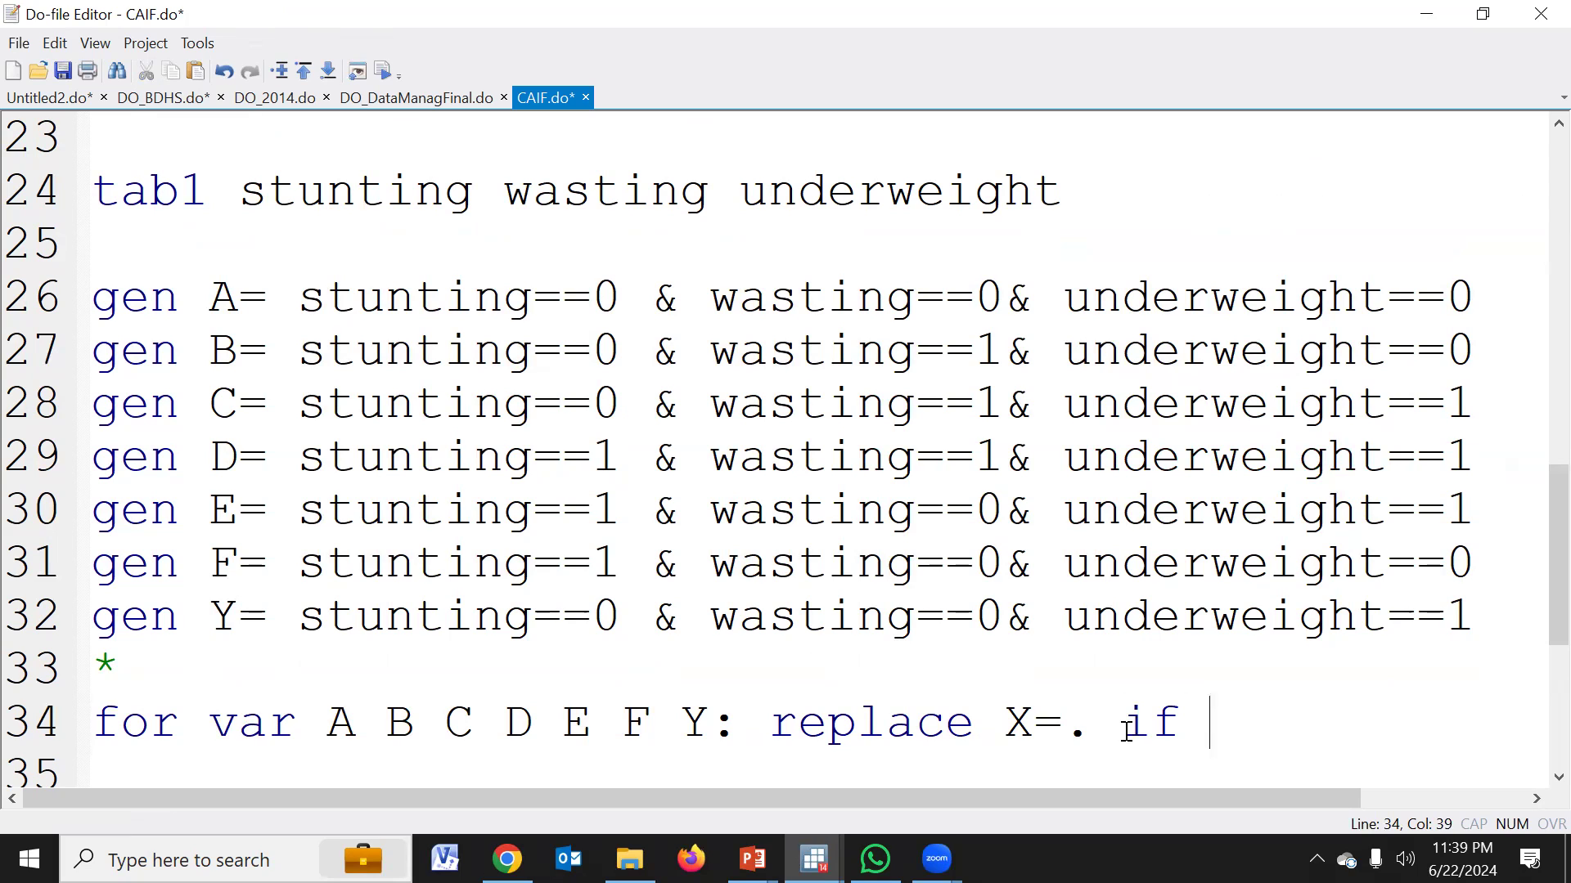
double_click(406, 301)
key(ctrl+c)
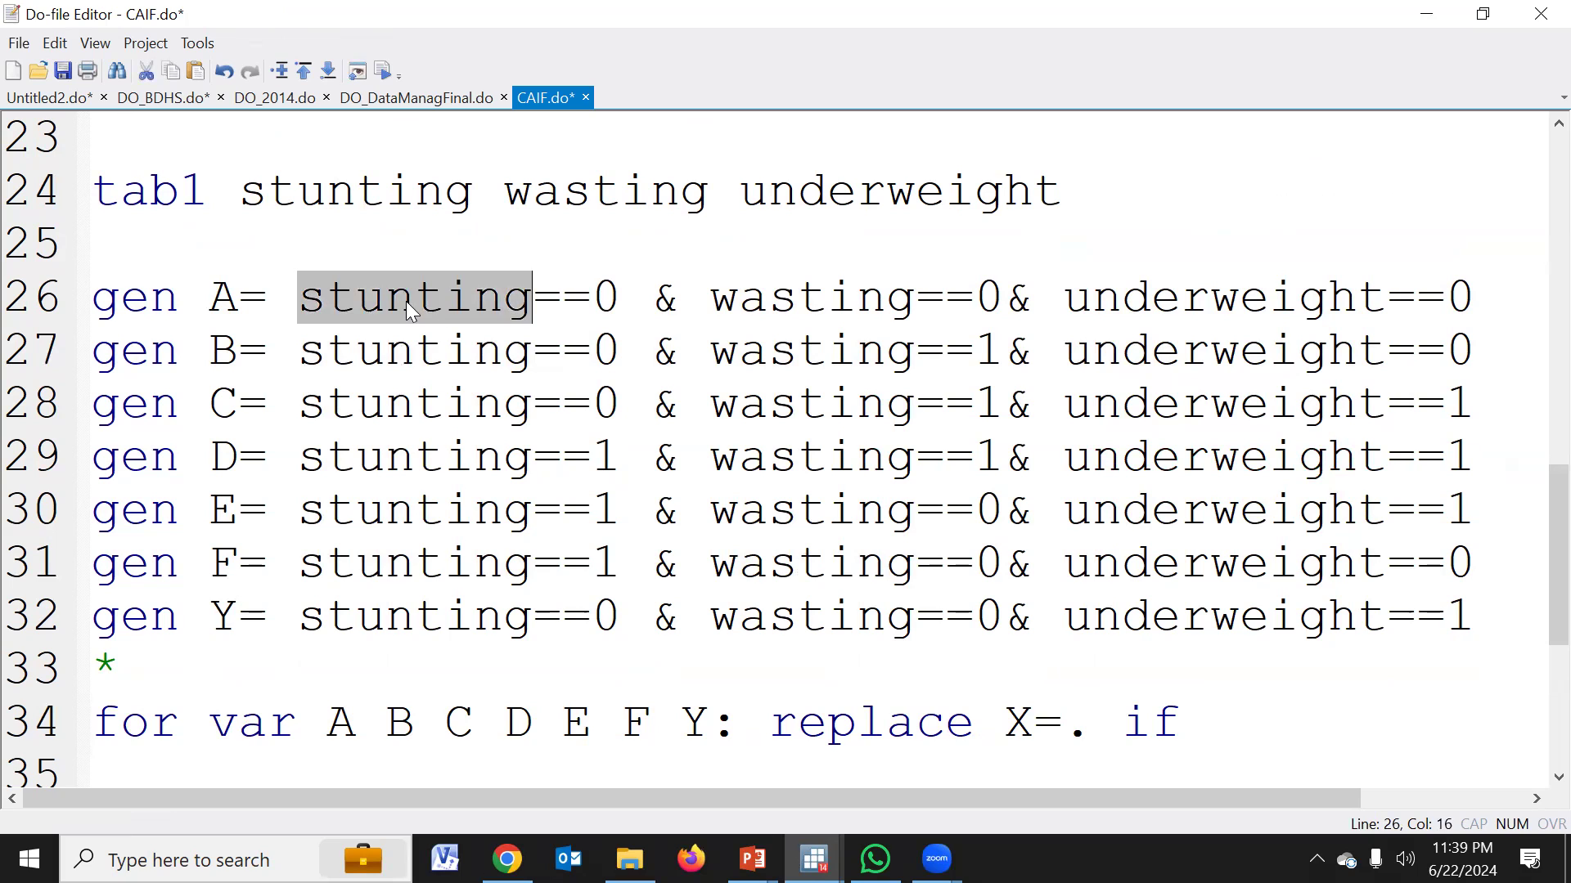
click(1215, 728)
key(ctrl+v)
text(==.)
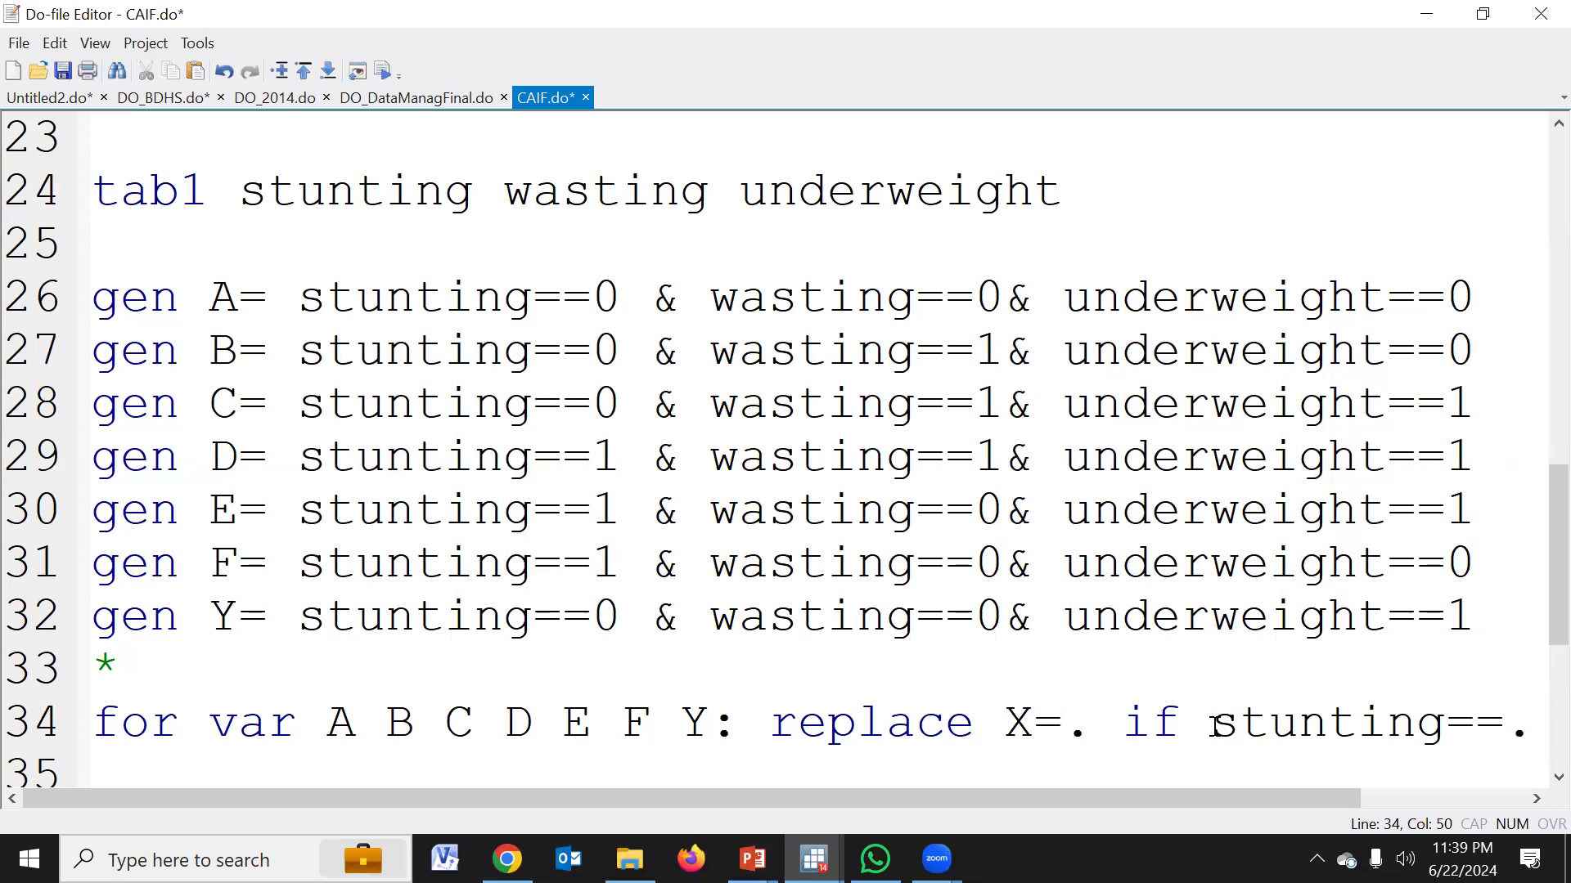
Extend the replace condition with "|wasting==.", reusing the variable name from the gen lines
scroll(1214, 724, down, 2)
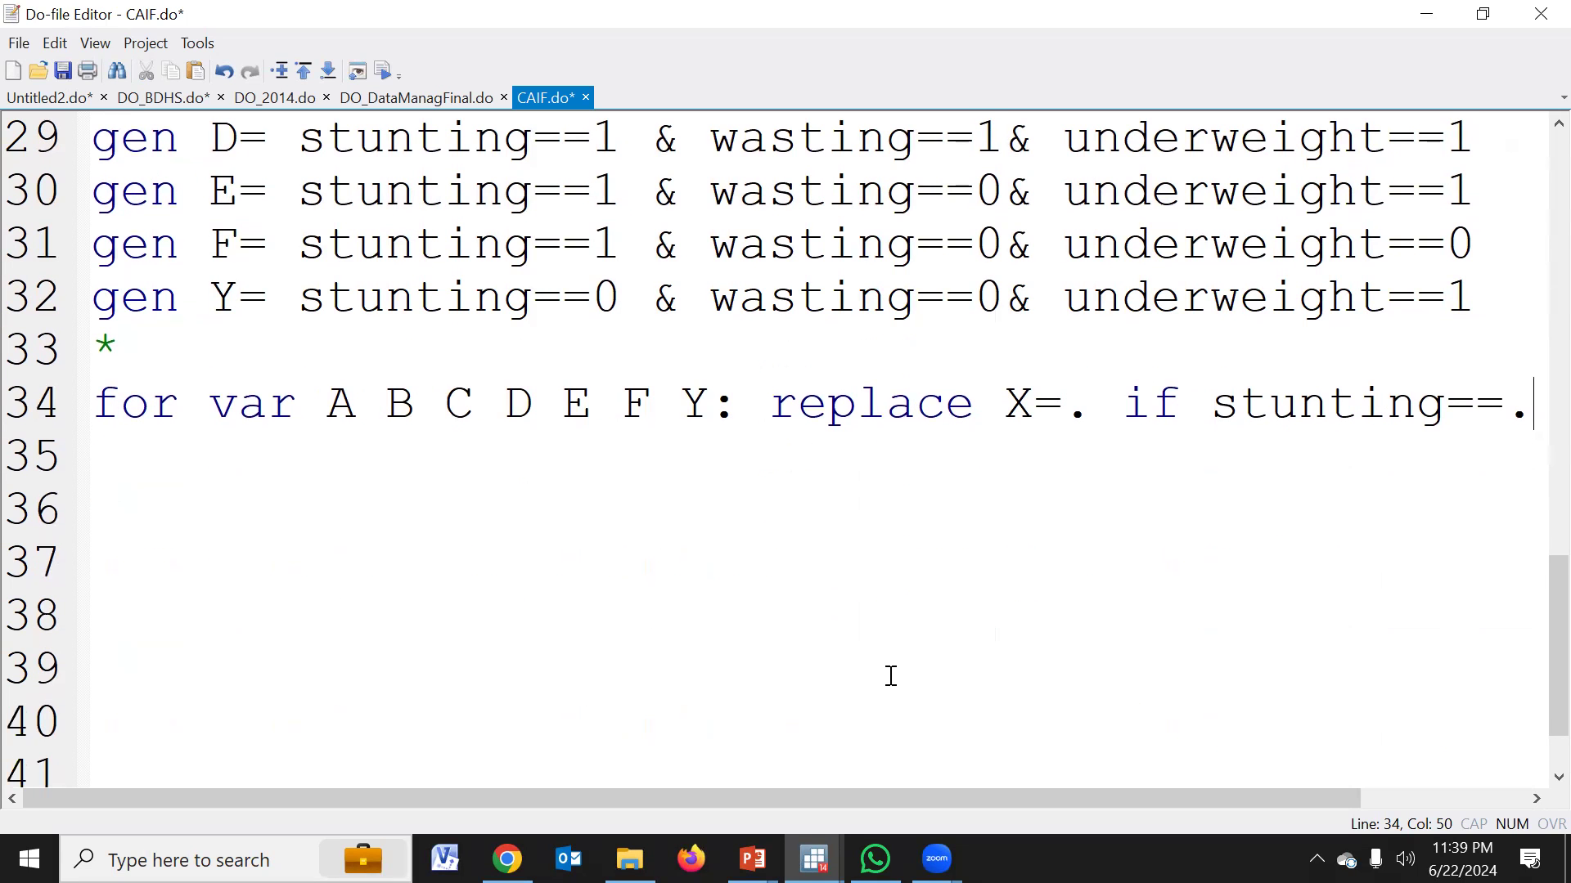
scroll(820, 531, up, 1)
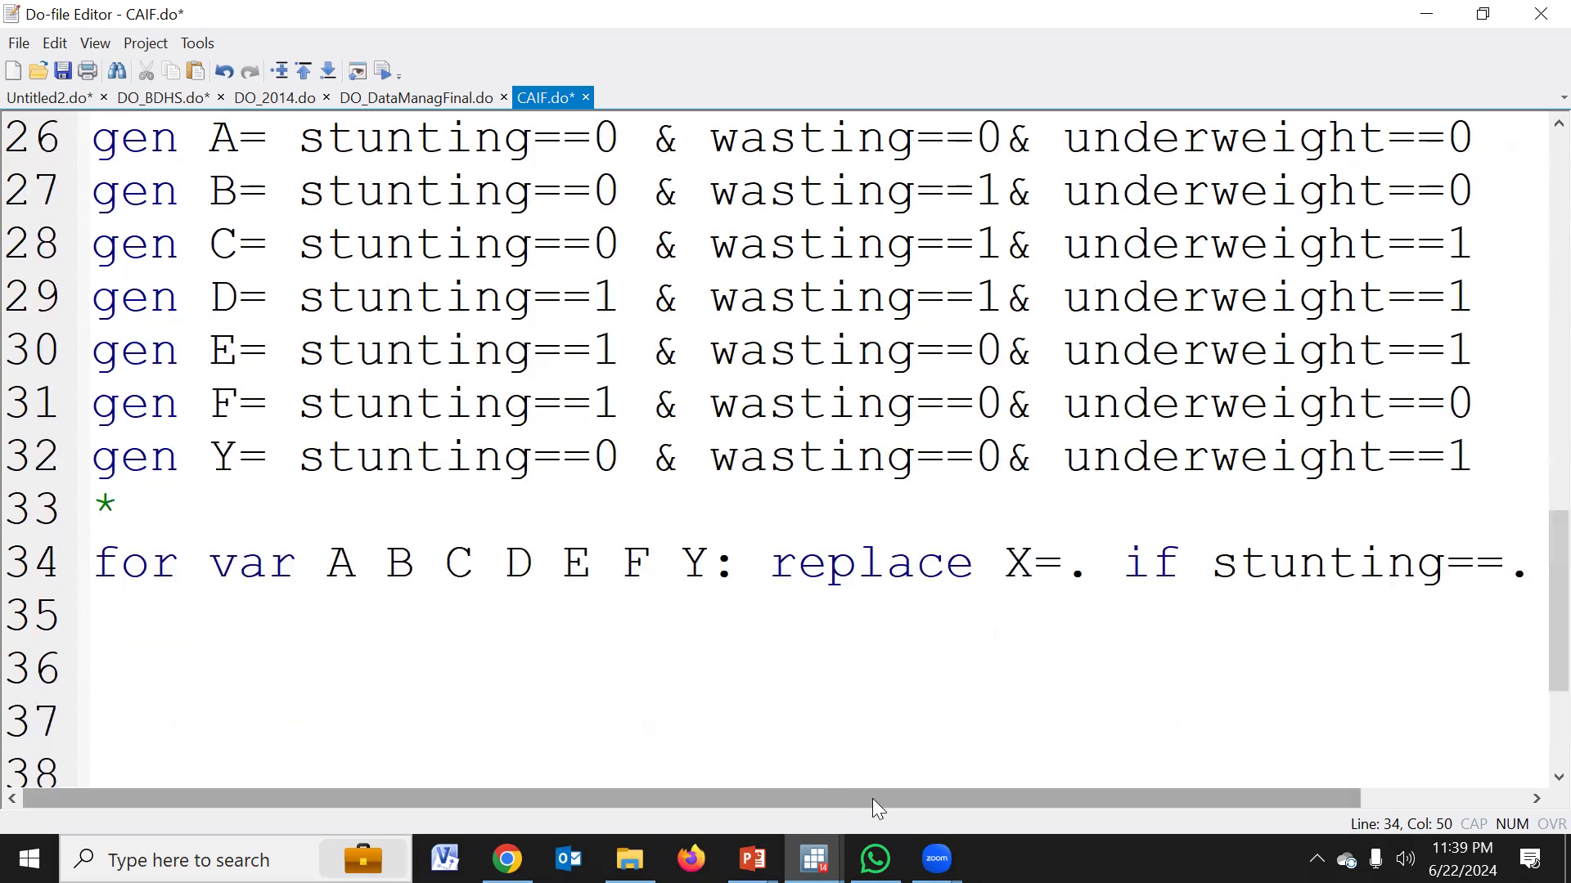
drag(872, 798, 1095, 796)
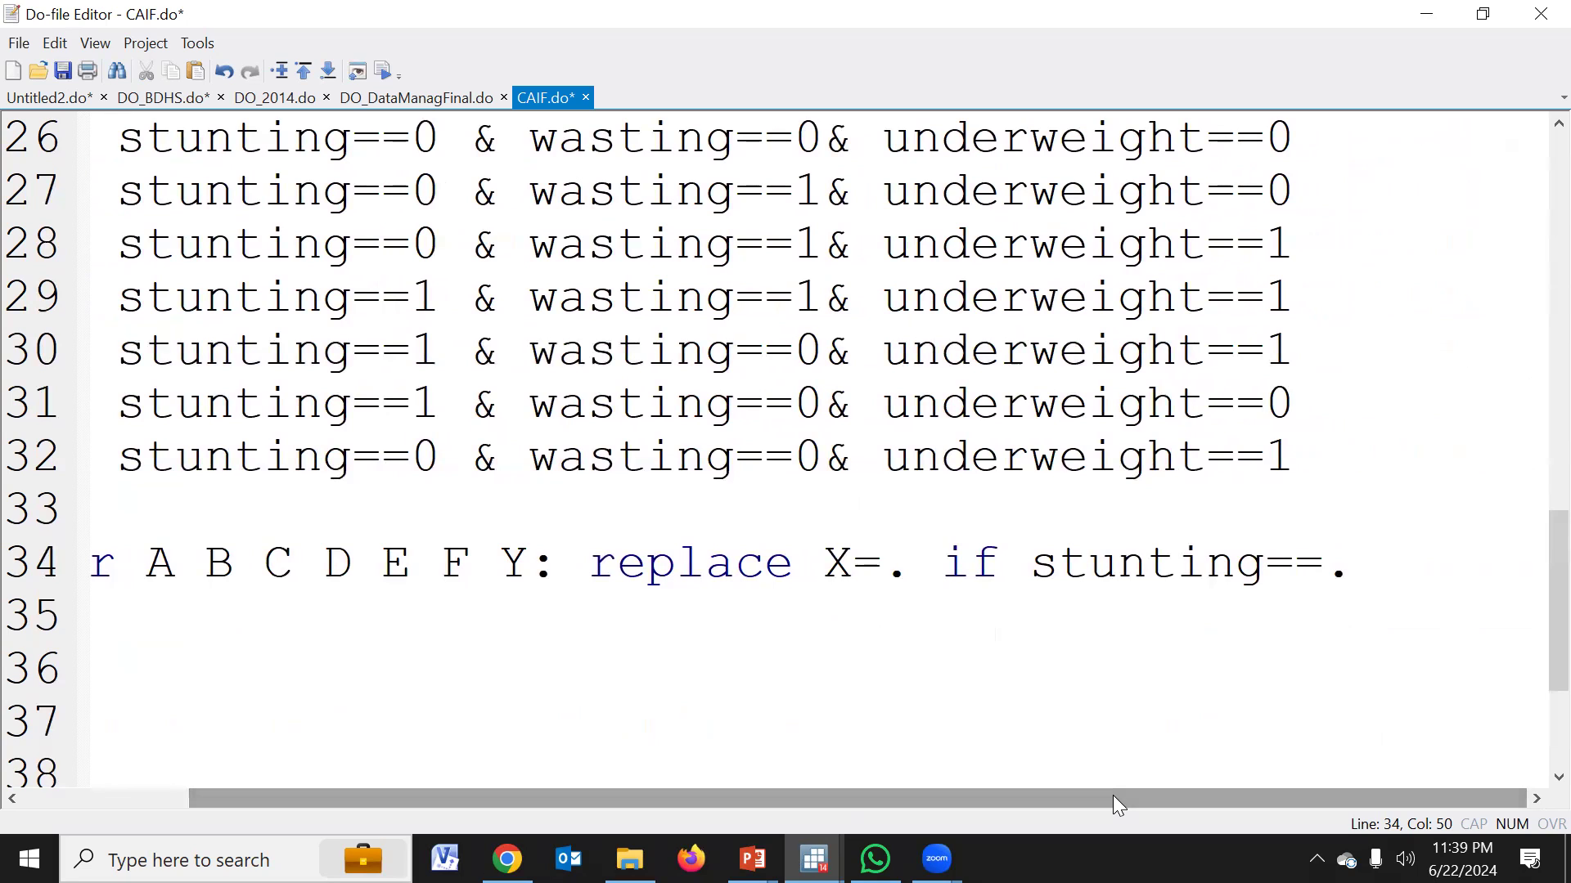
text(|)
click(689, 473)
double_click(688, 473)
key(ctrl+c)
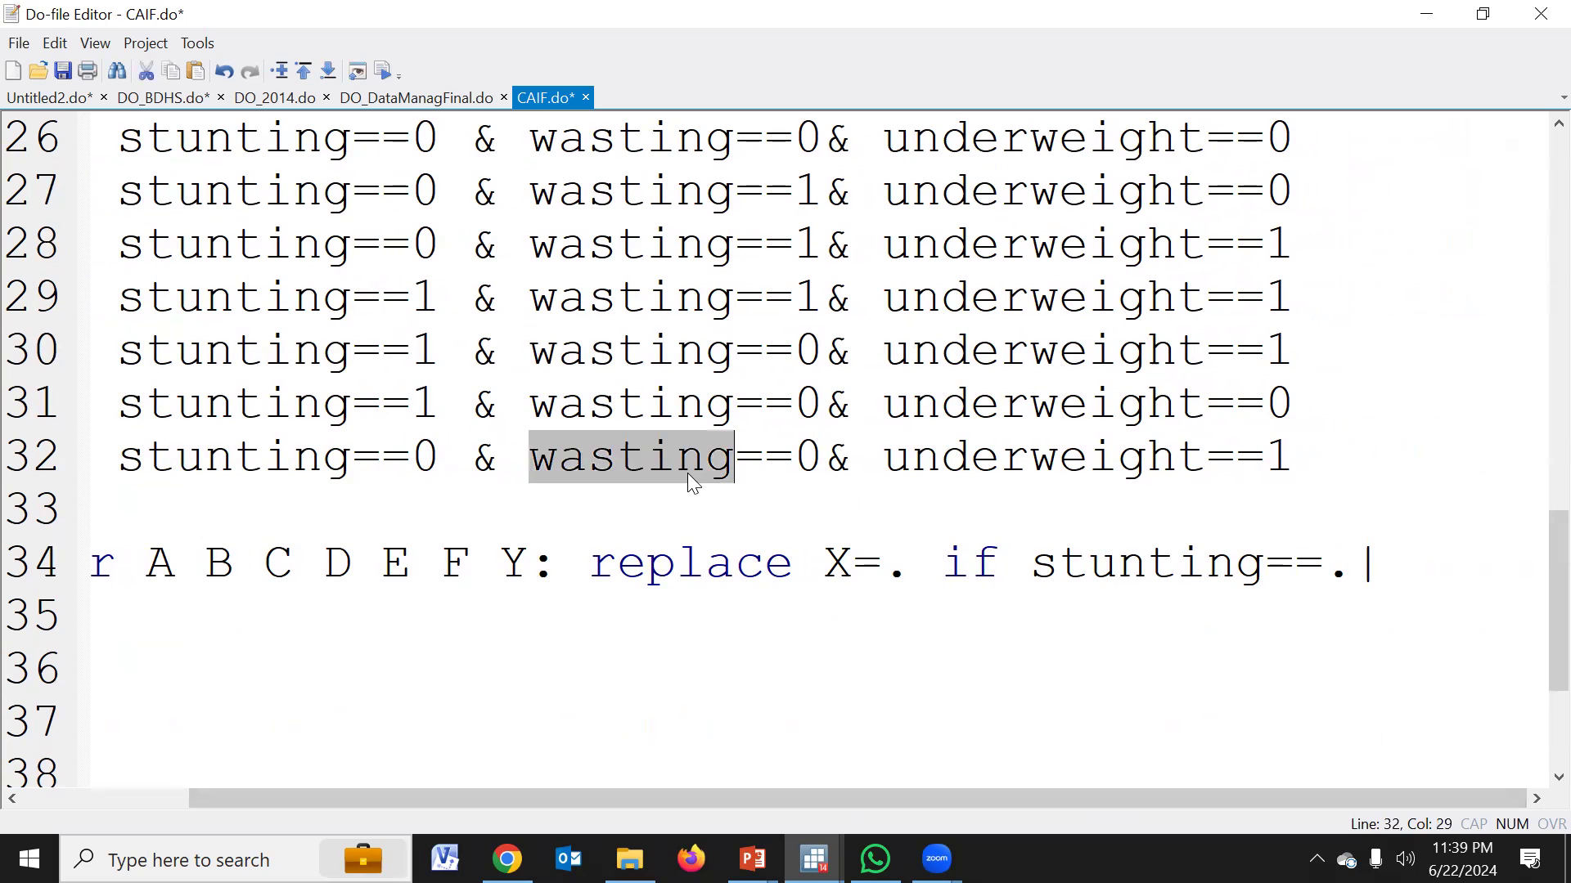
click(1403, 561)
key(ctrl+v)
text(==.)
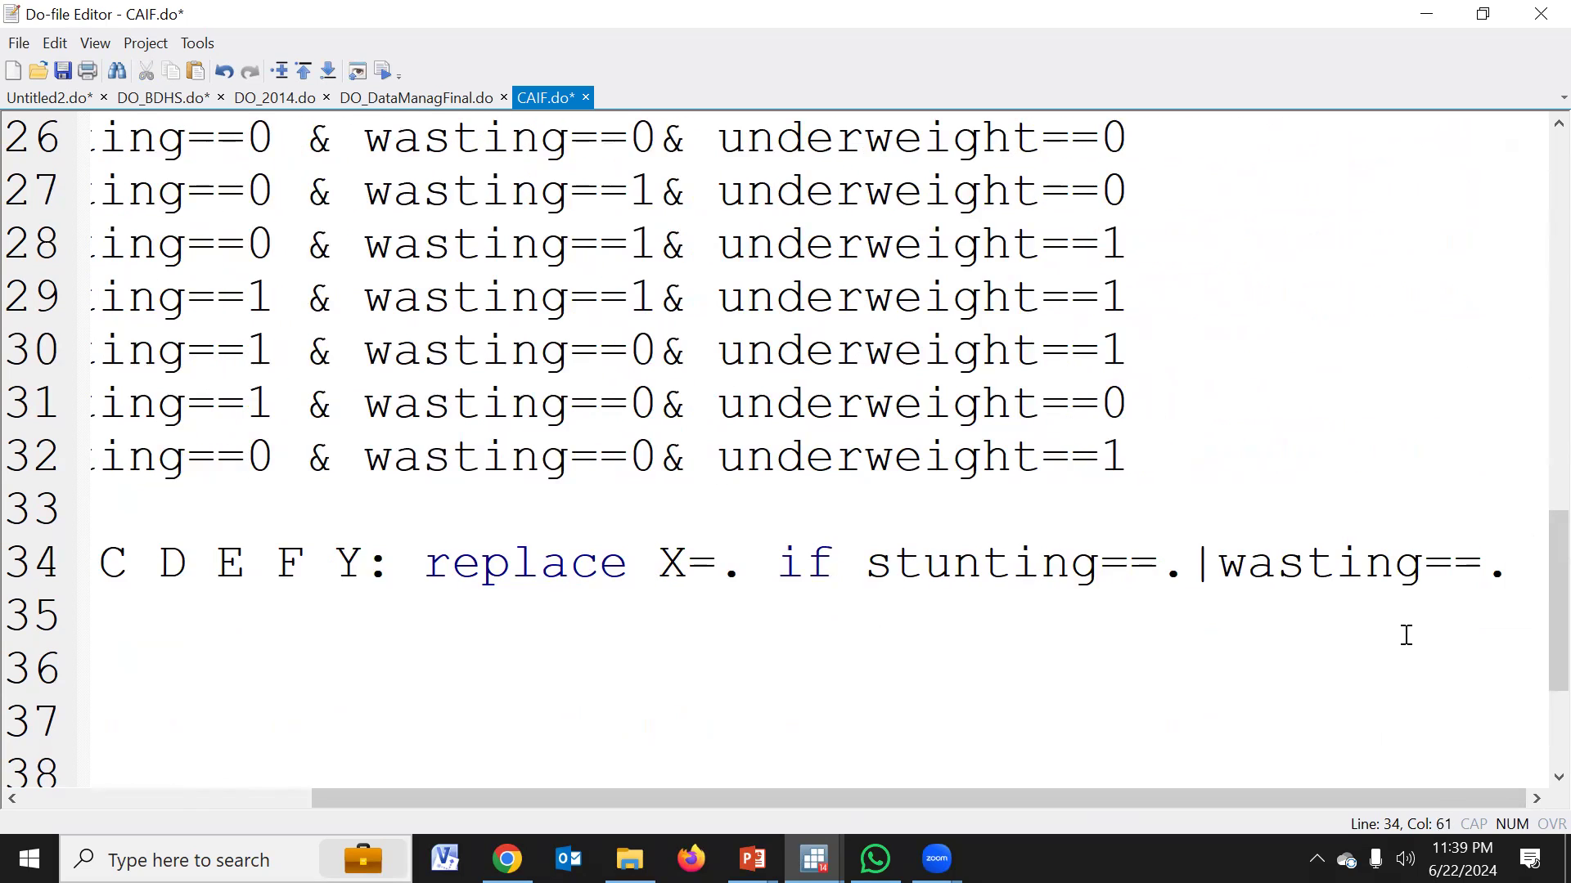
text(|)
Complete the replace condition with "|underweight==." and start a new line below it
double_click(917, 473)
key(ctrl+c)
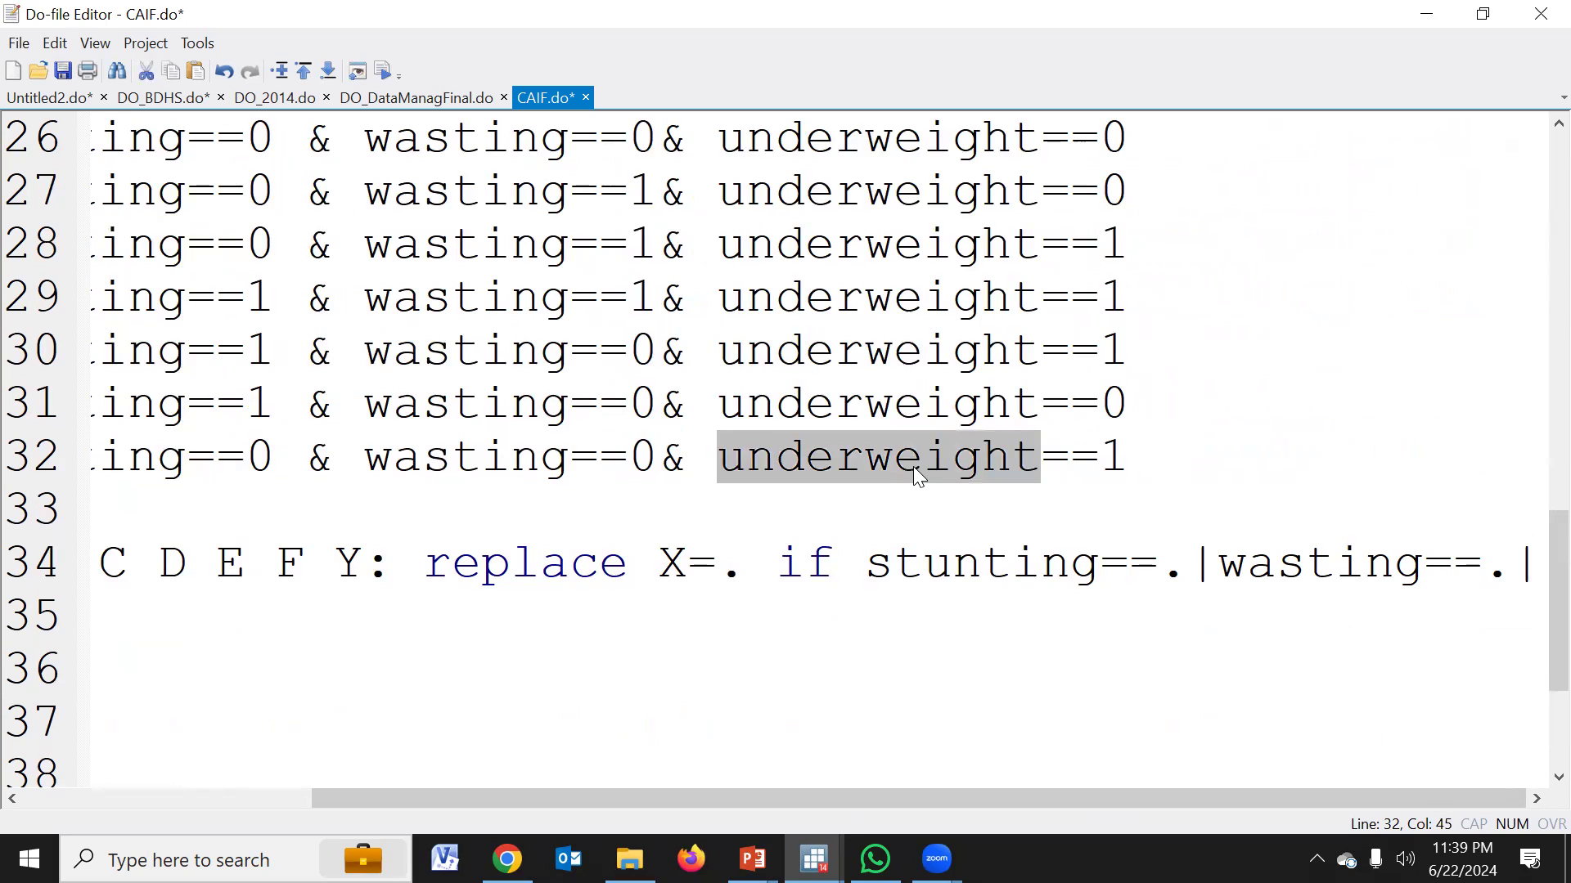
click(1532, 565)
key(ctrl+v)
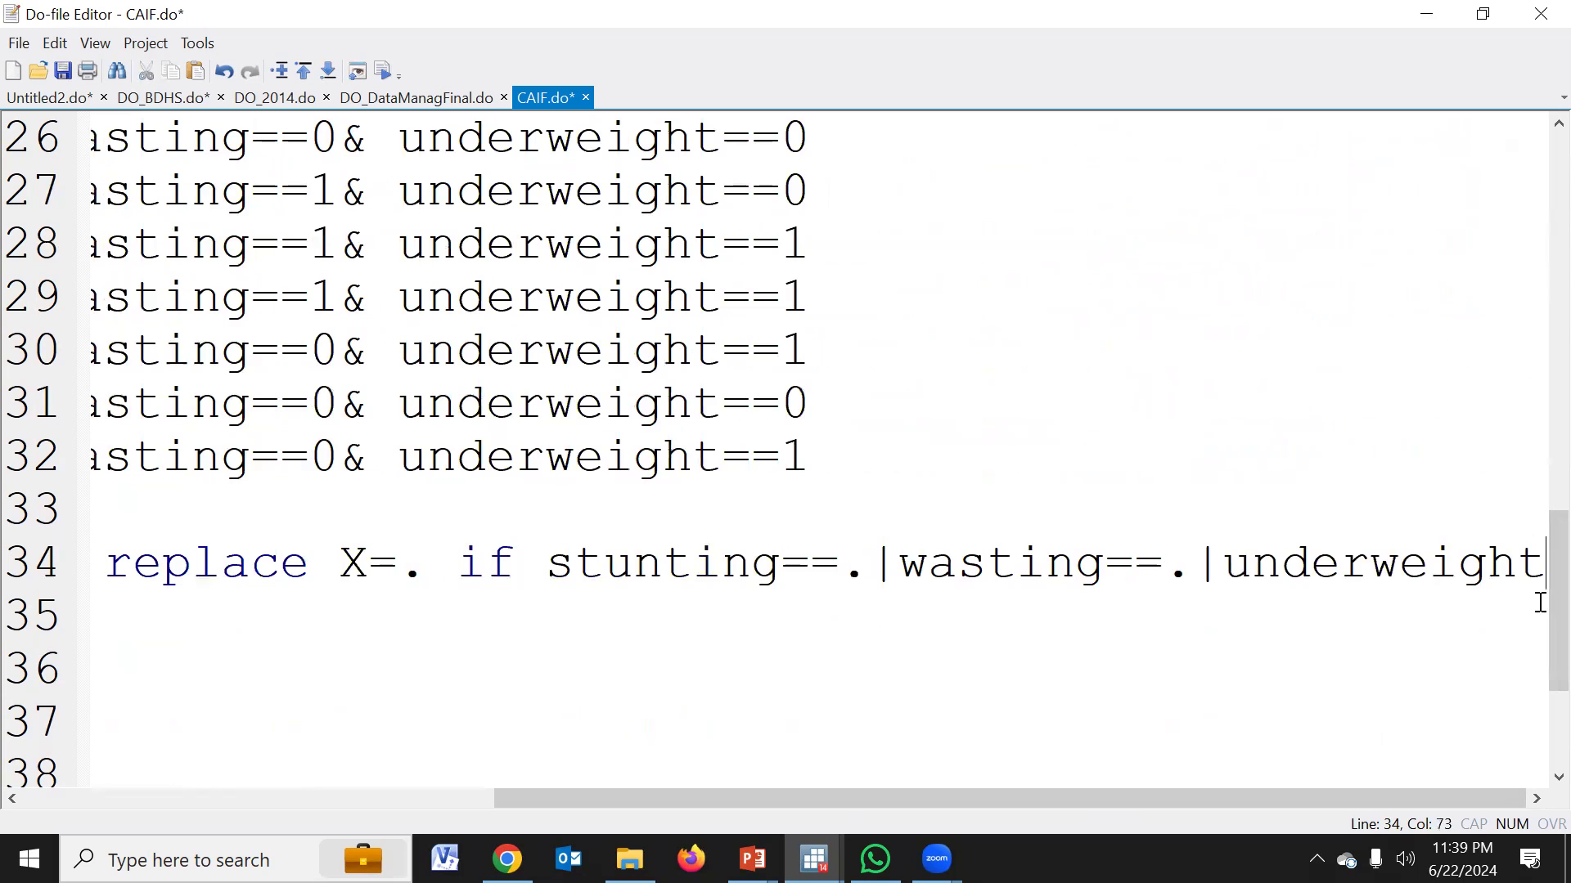
text(==.)
key(Return)
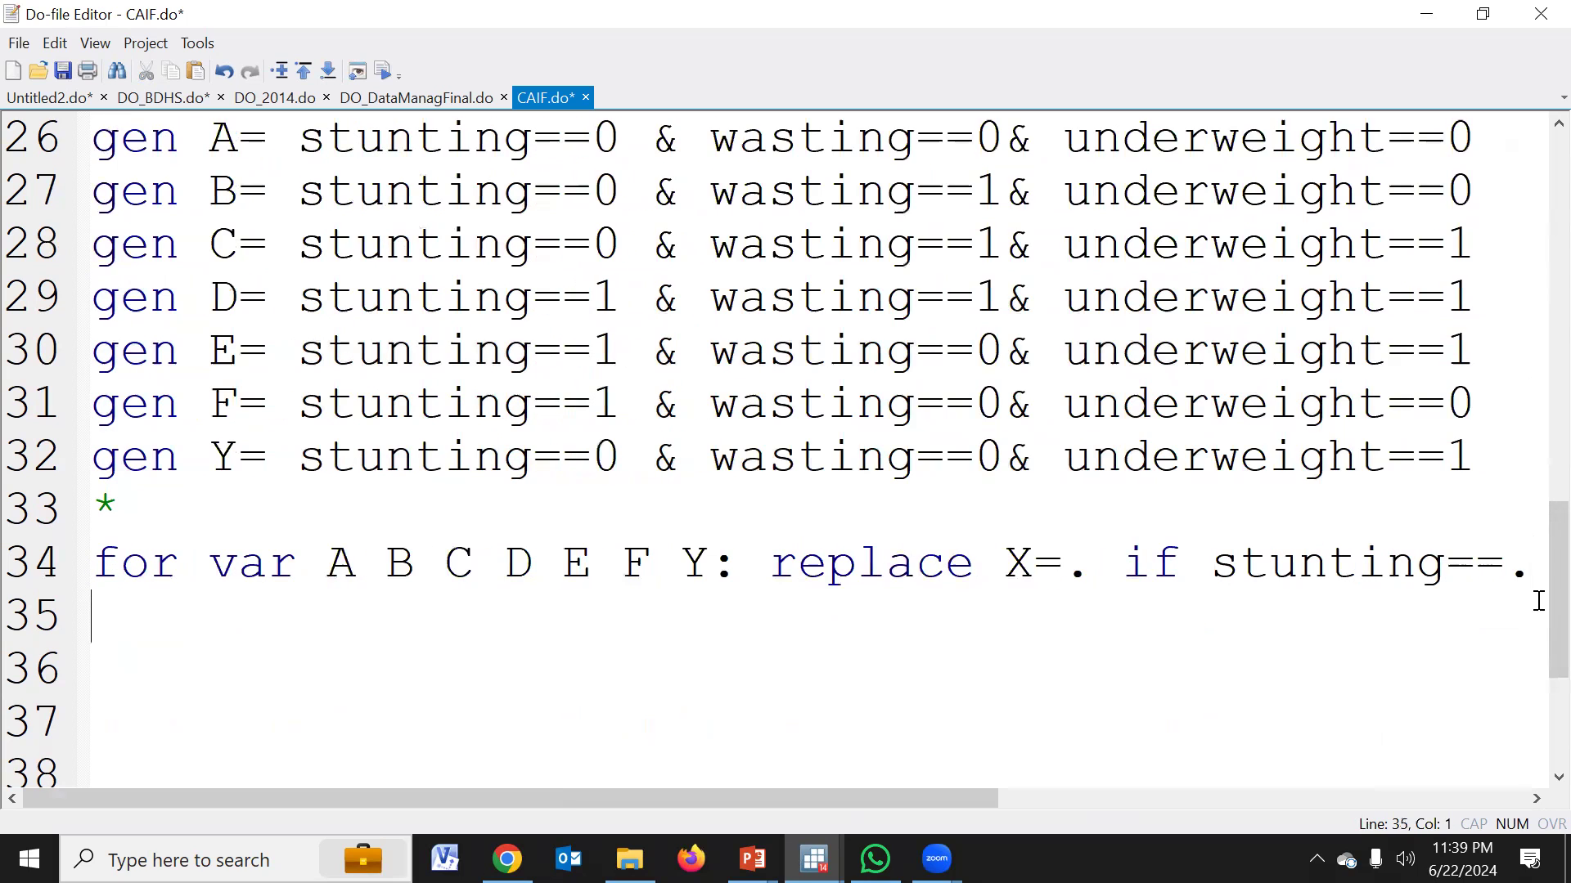
Split the loop command before "replace" with a /// line continuation and reduce the editor text size to fit it
click(773, 564)
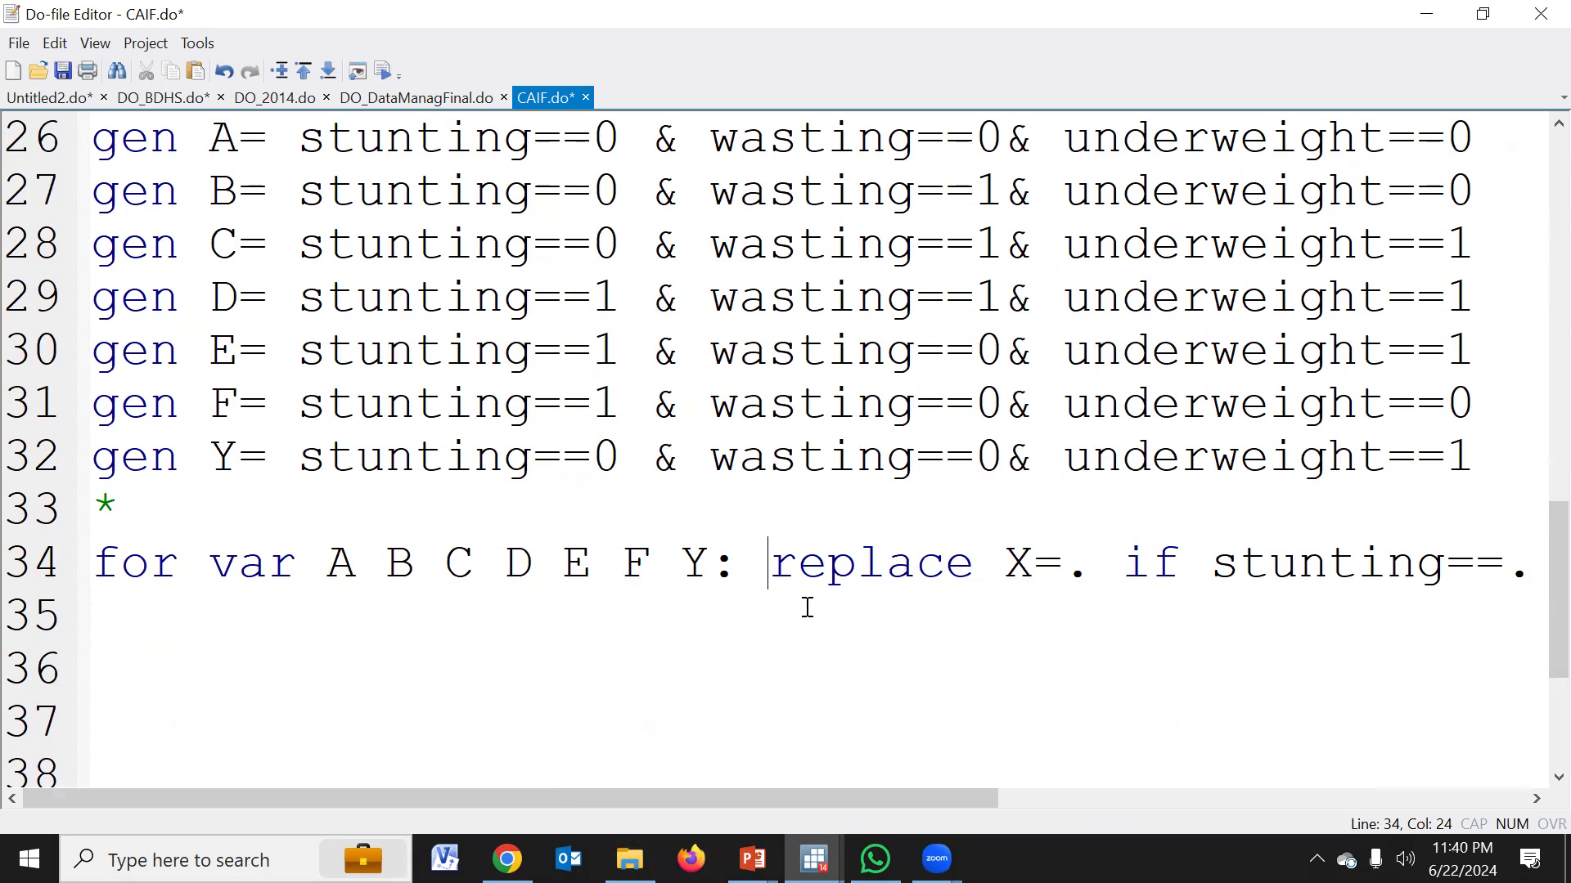
text(///)
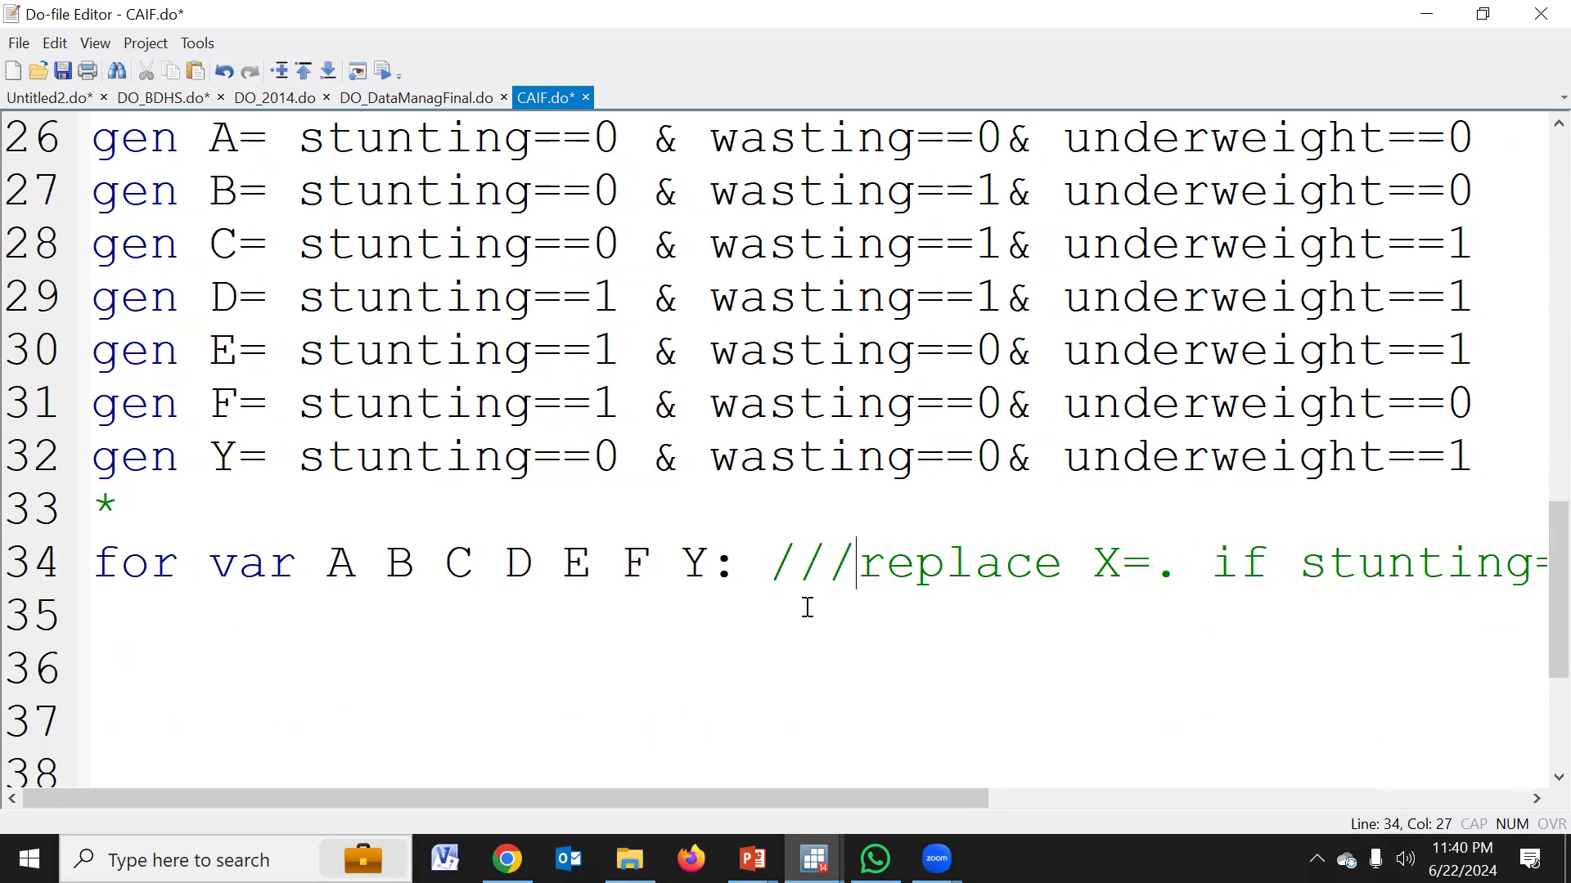
key(Return)
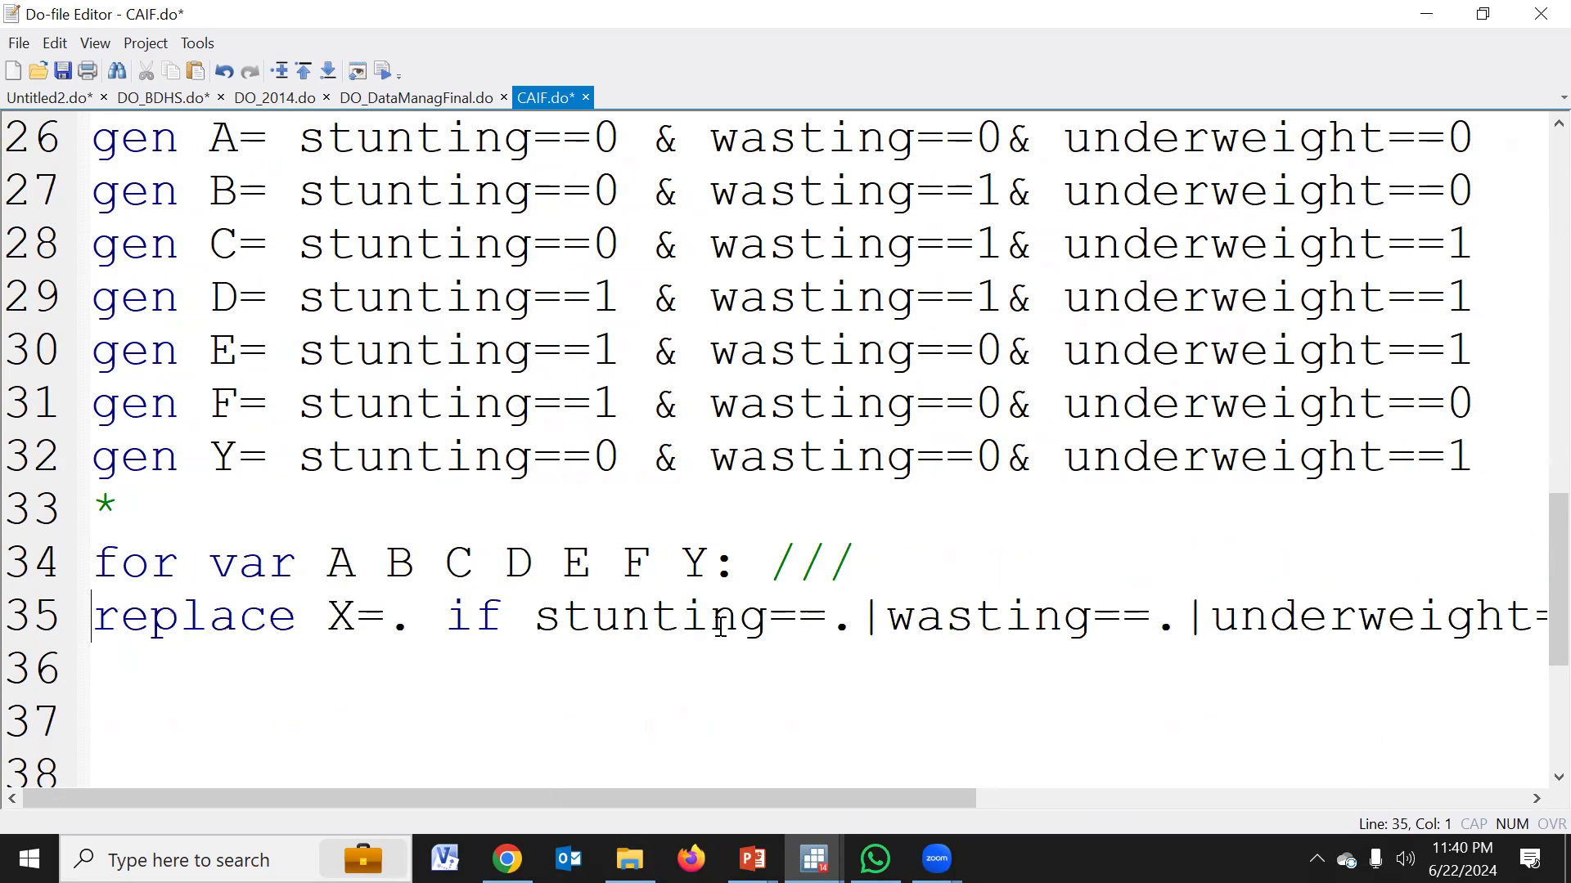
scroll(547, 661, down, 1)
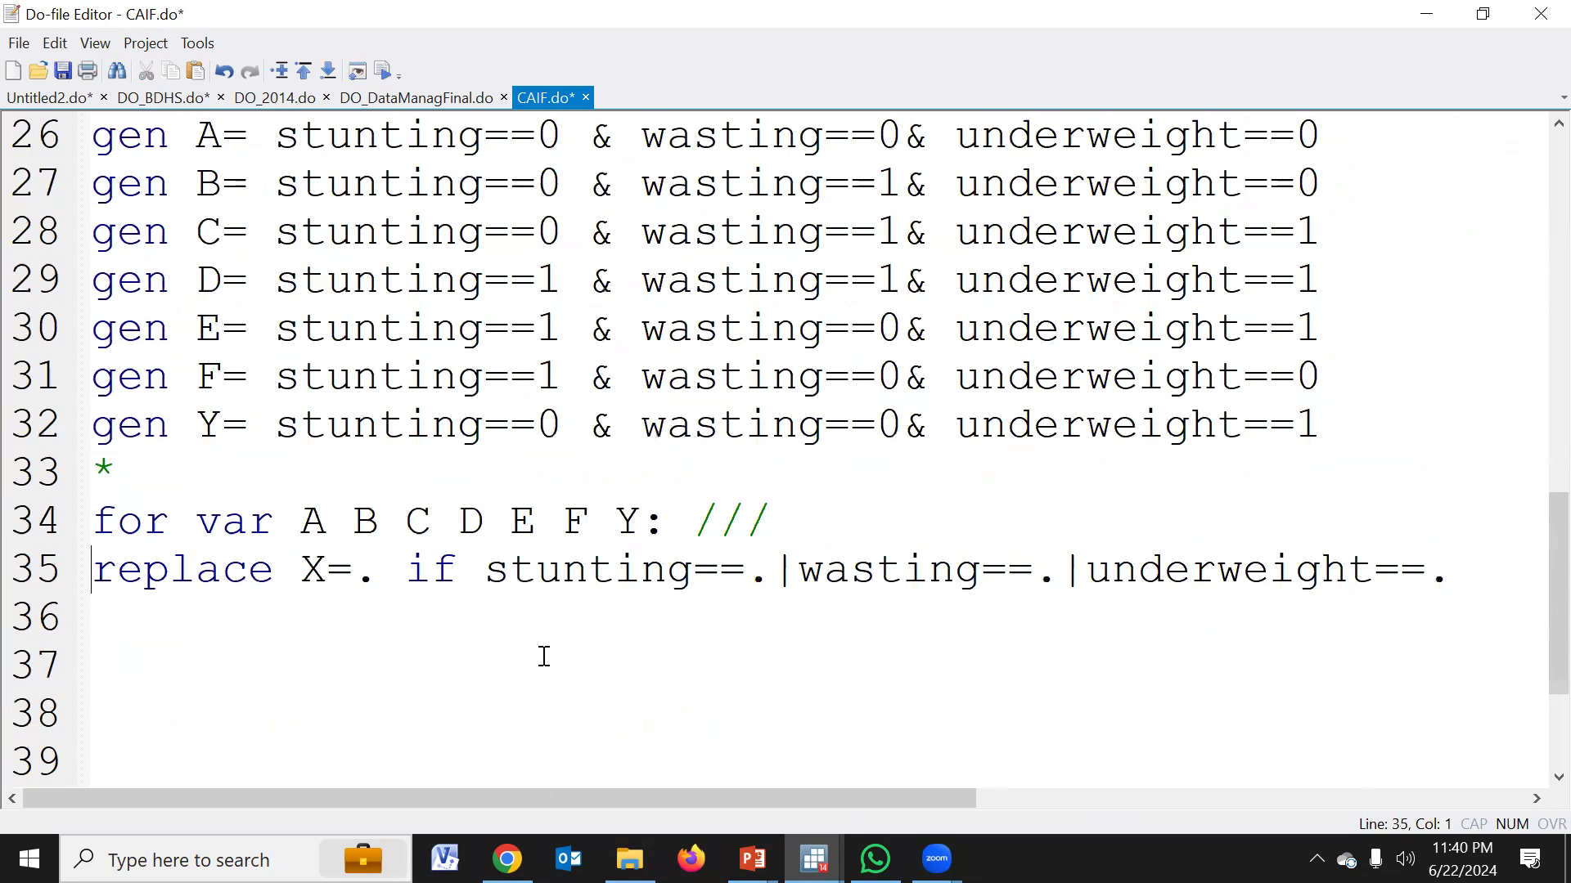
Execute only the two loop lines, 34 and 35, and review their output in the main Stata window
drag(41, 523, 41, 573)
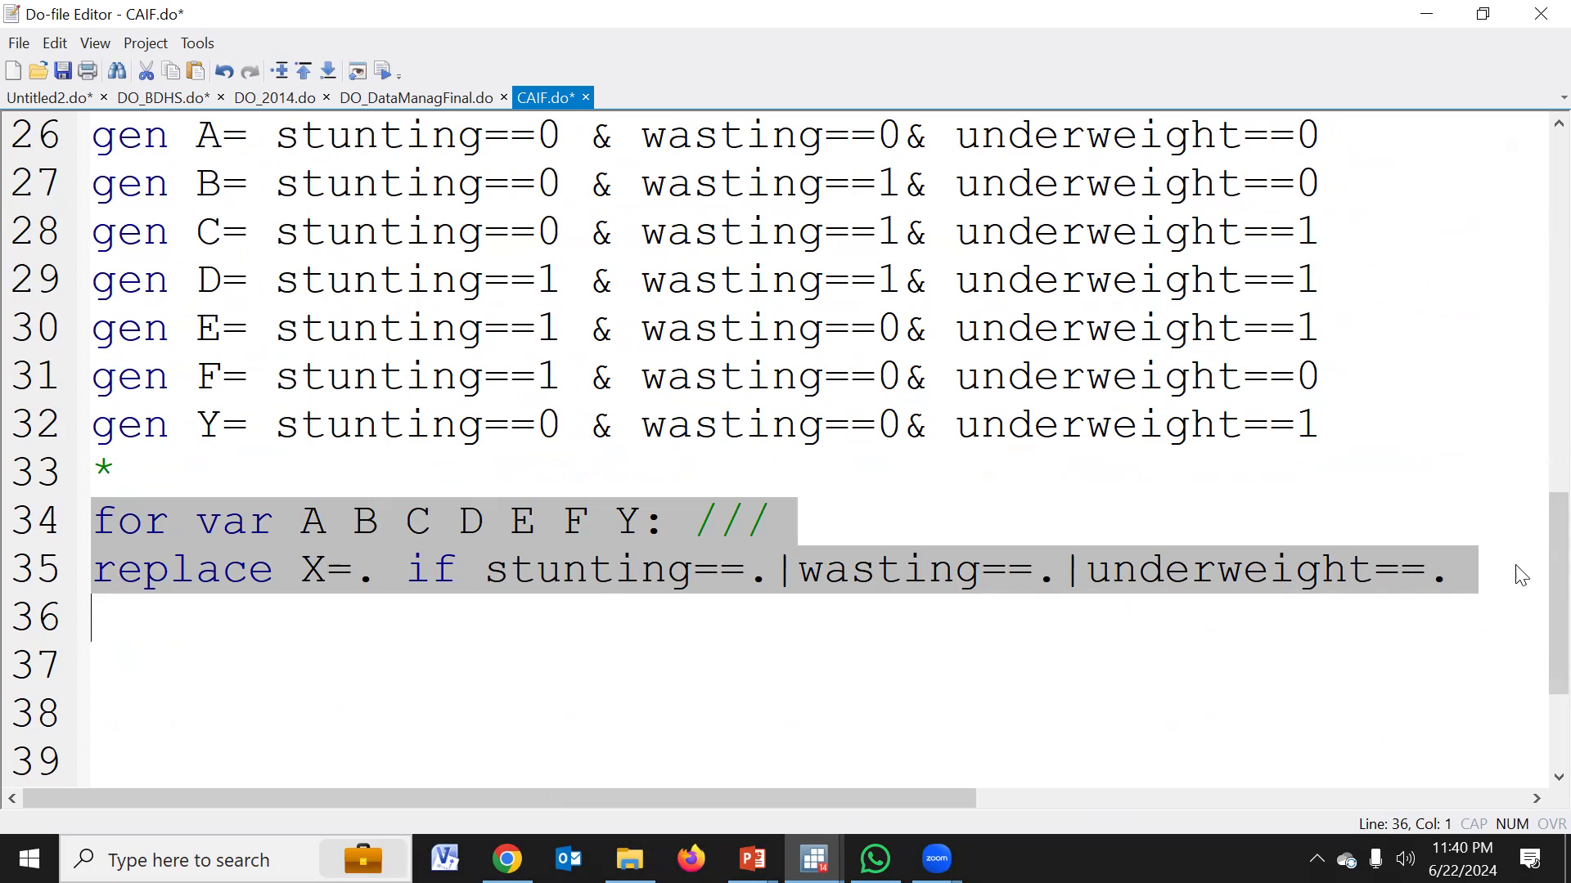
click(386, 73)
mouse_move(814, 859)
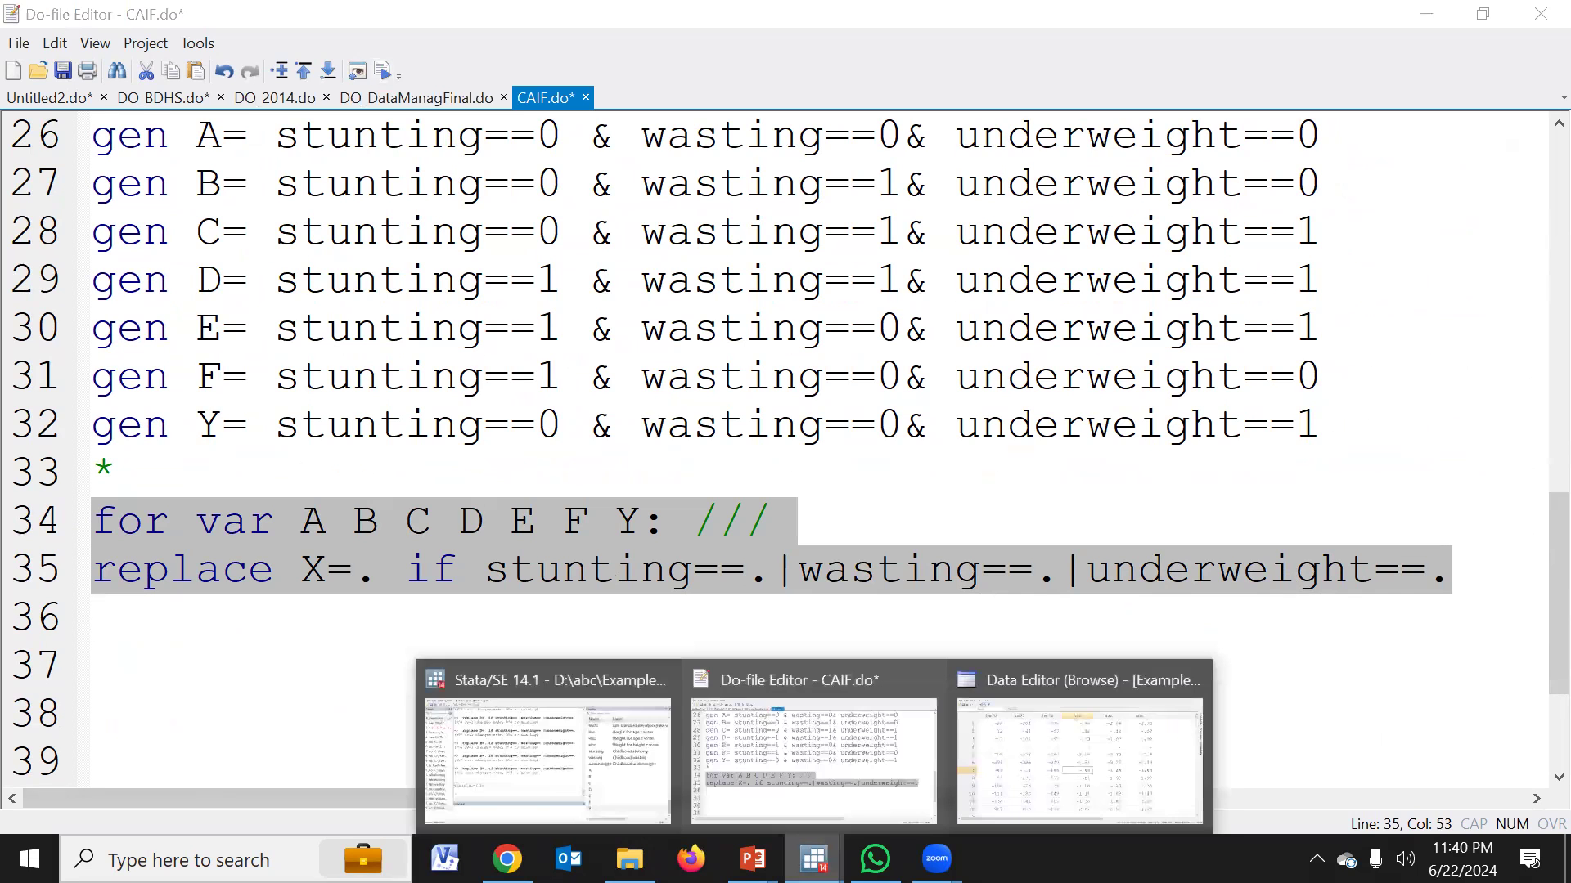
click(519, 770)
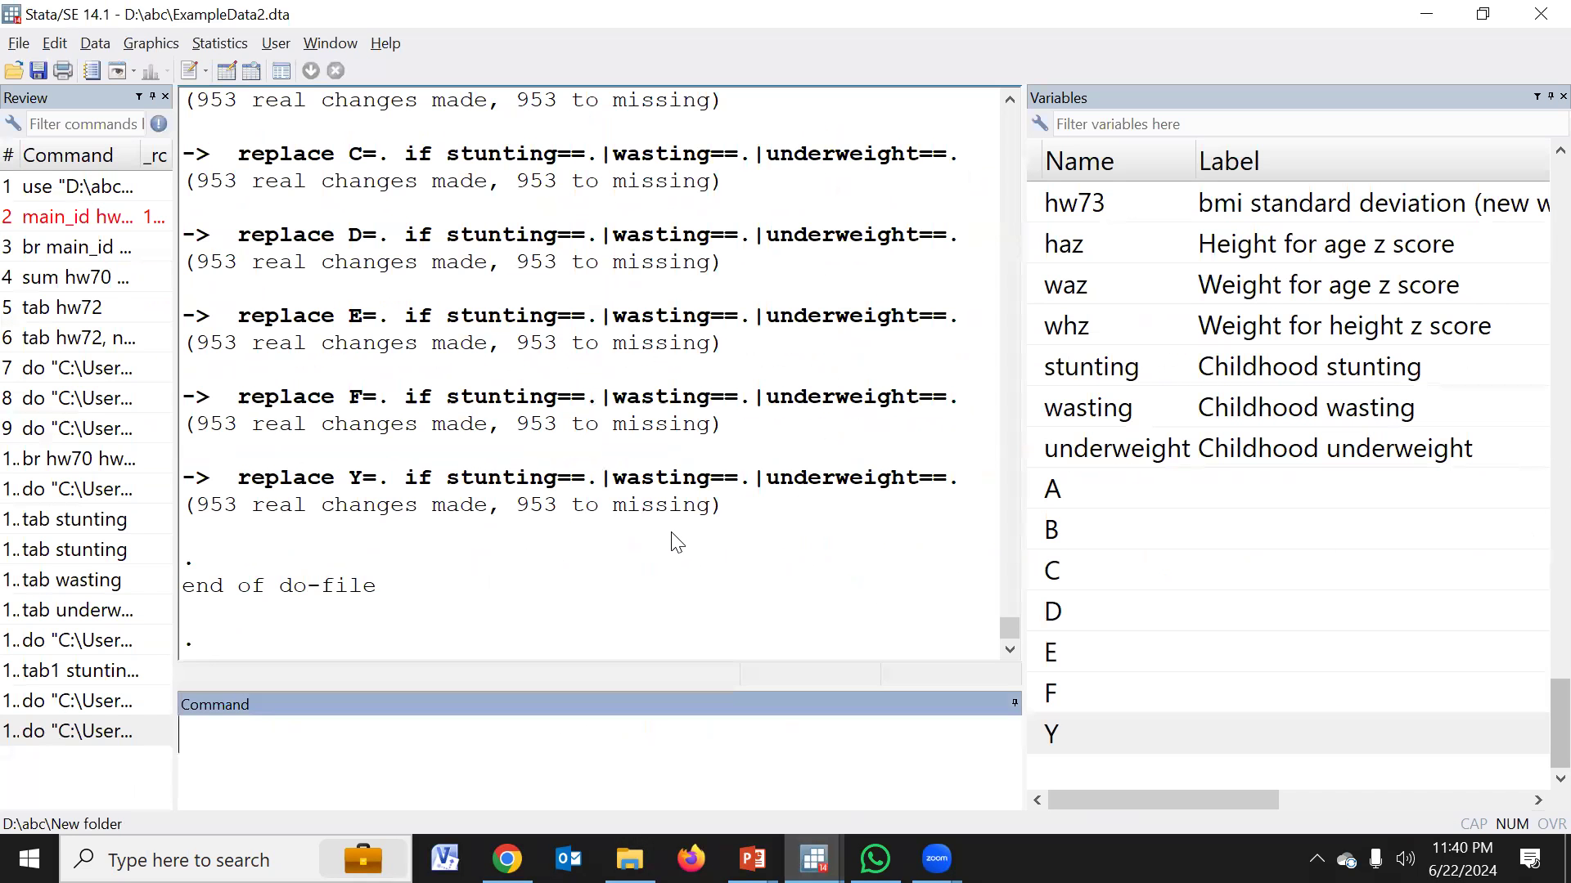
scroll(481, 402, up, 3)
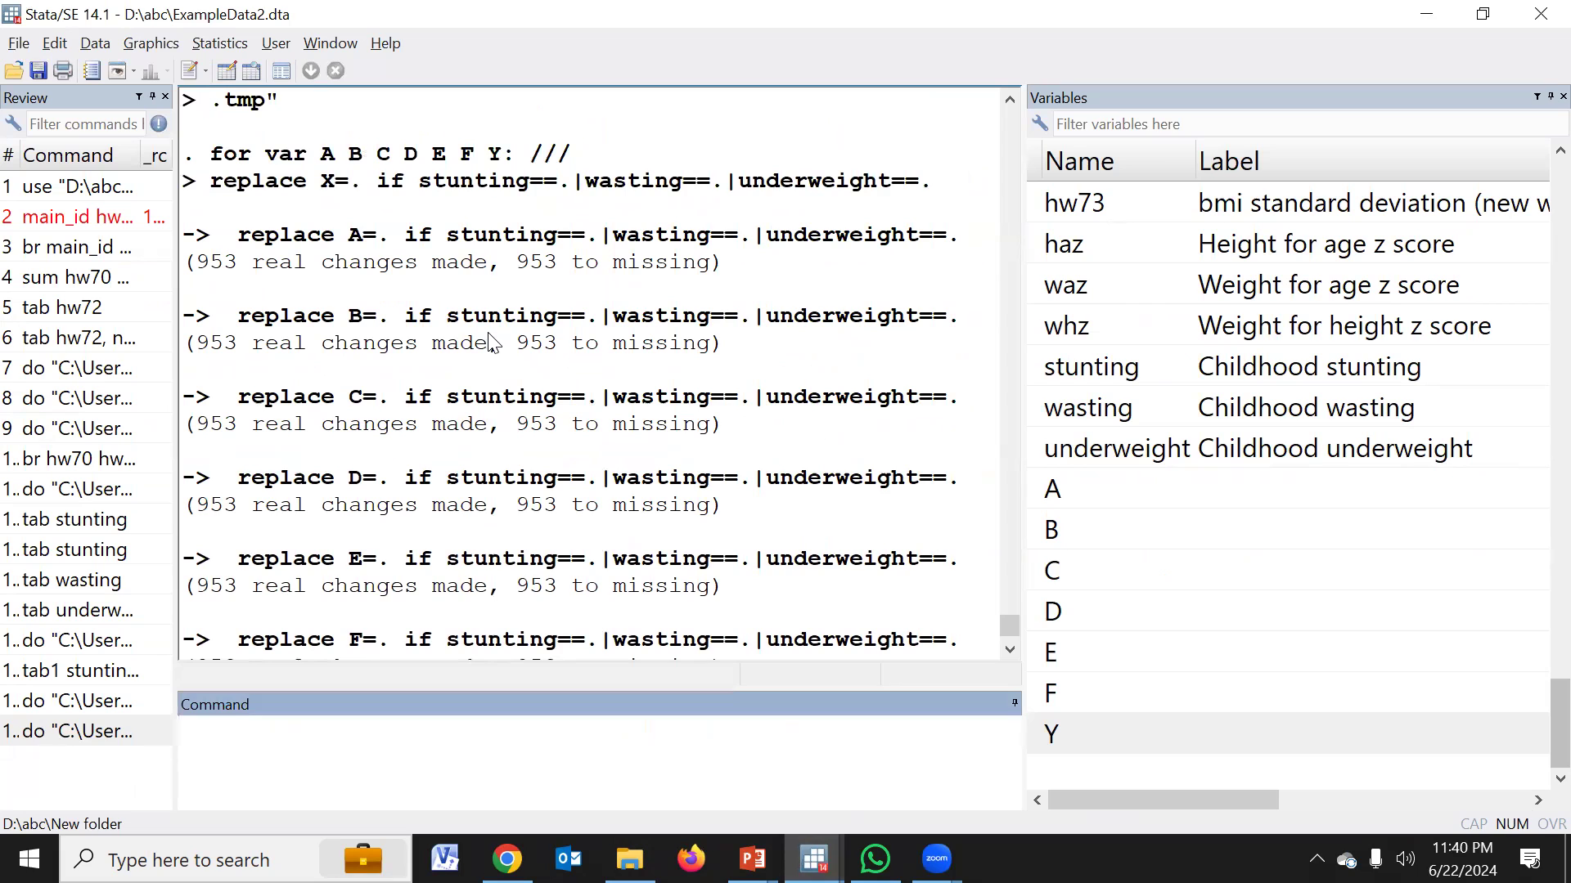
scroll(491, 425, down, 3)
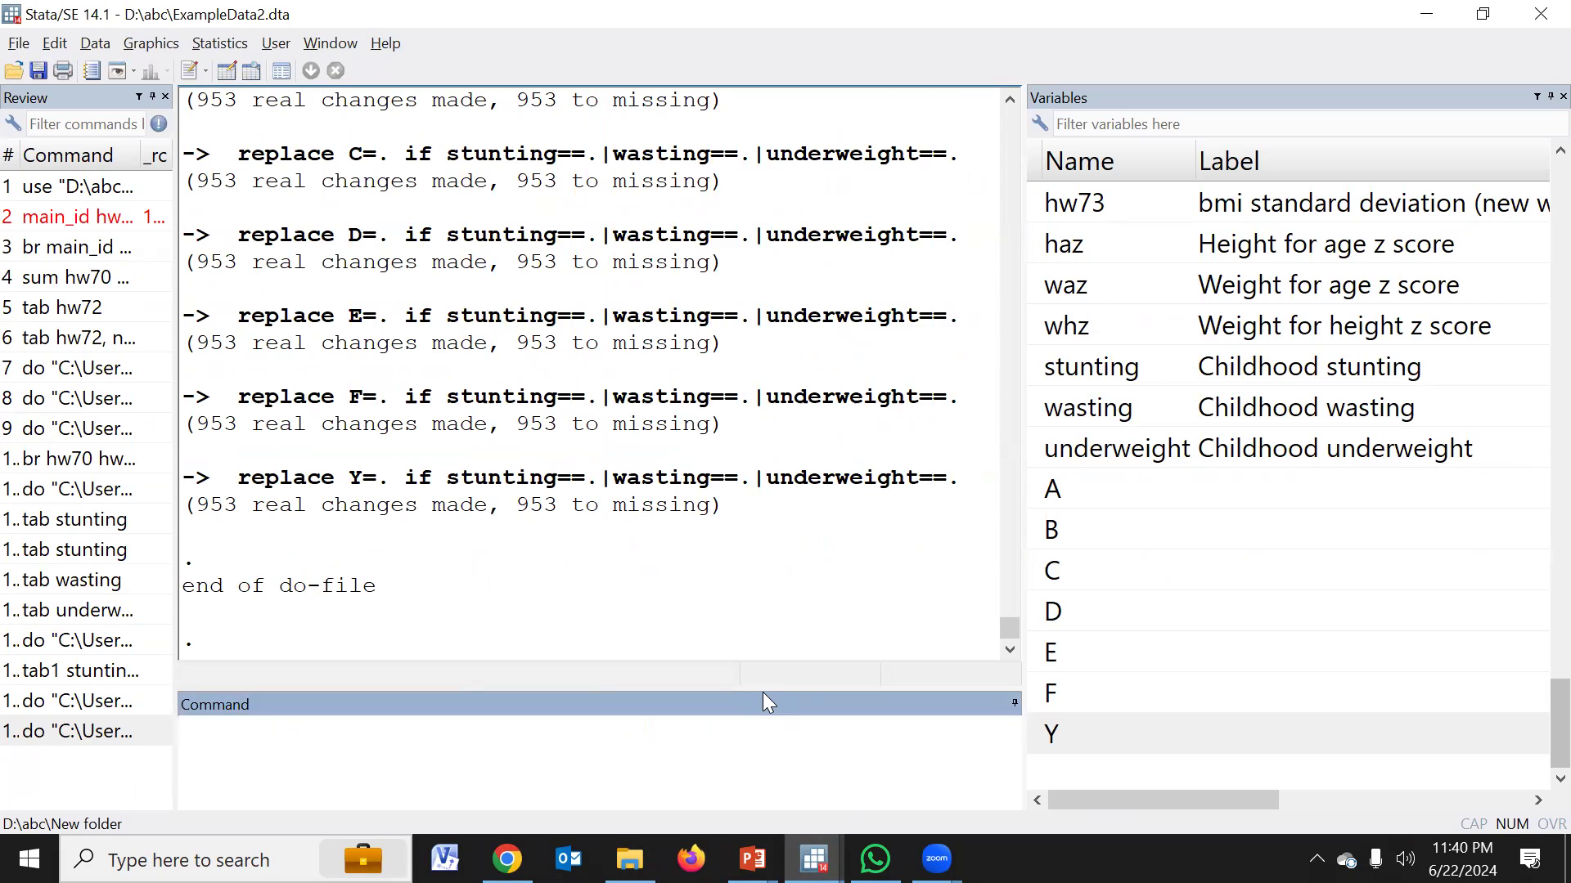
Enlarge the command area slightly and run "tab A" to tabulate variable A
drag(763, 691, 764, 668)
text(tab)
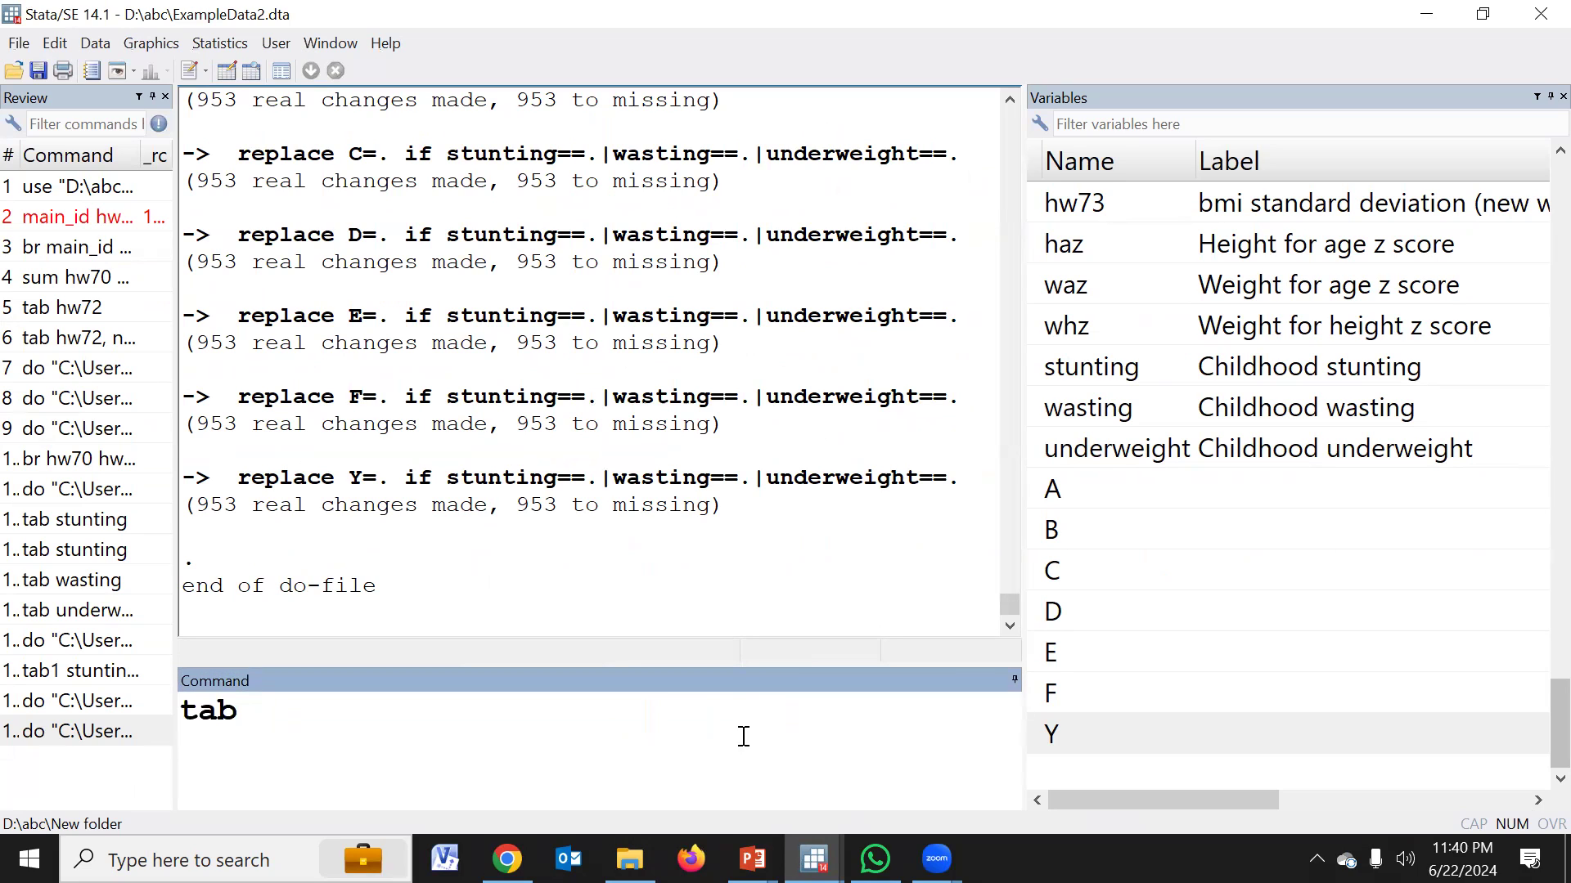
click(1034, 489)
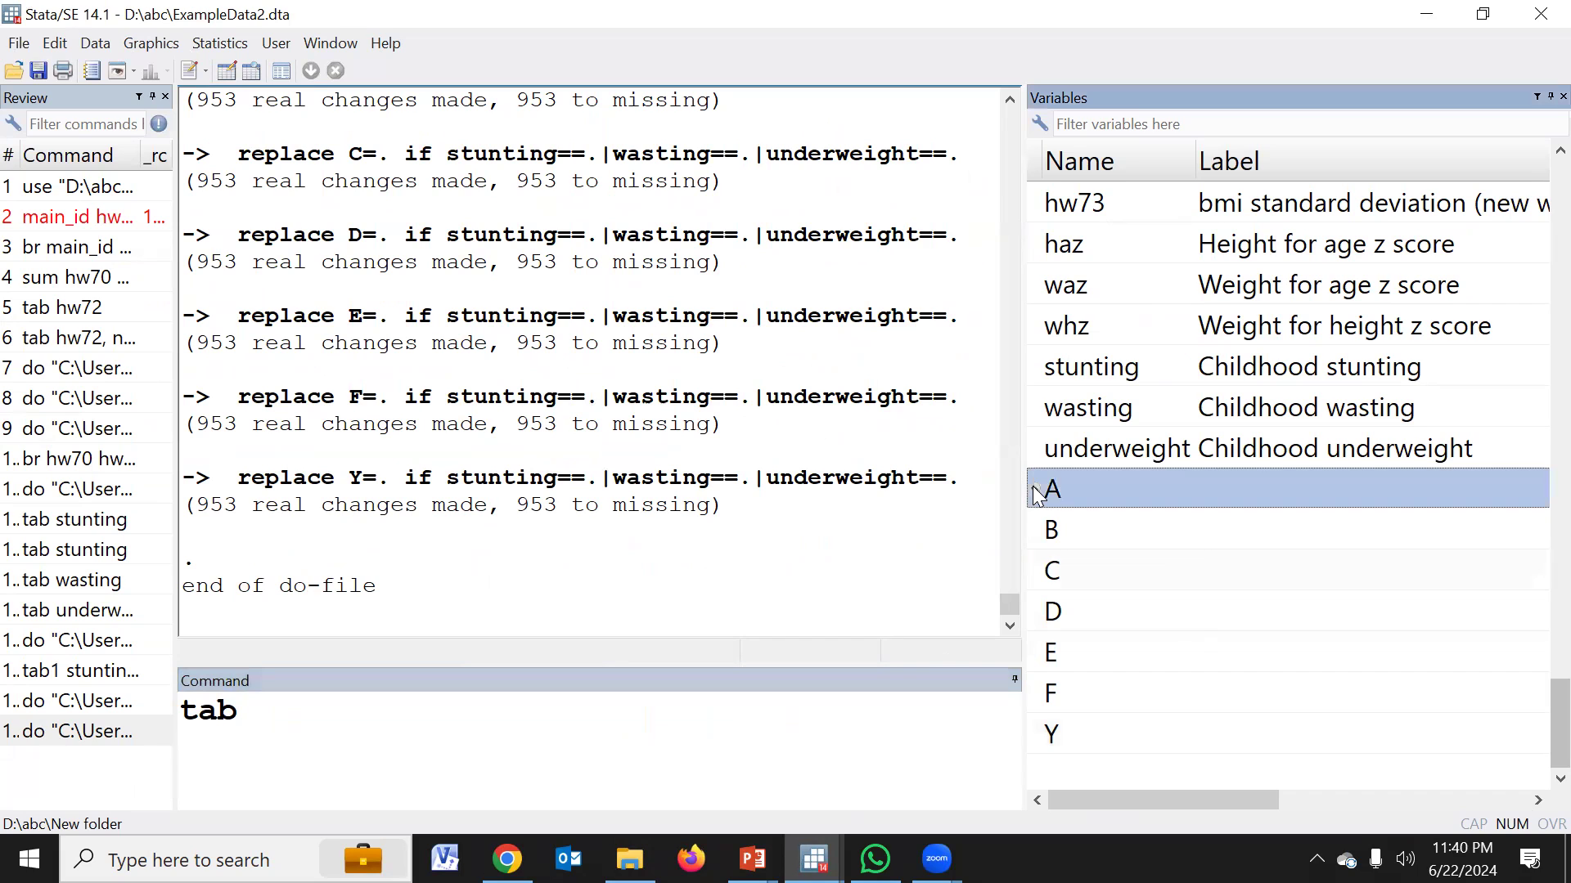
click(1033, 489)
key(Return)
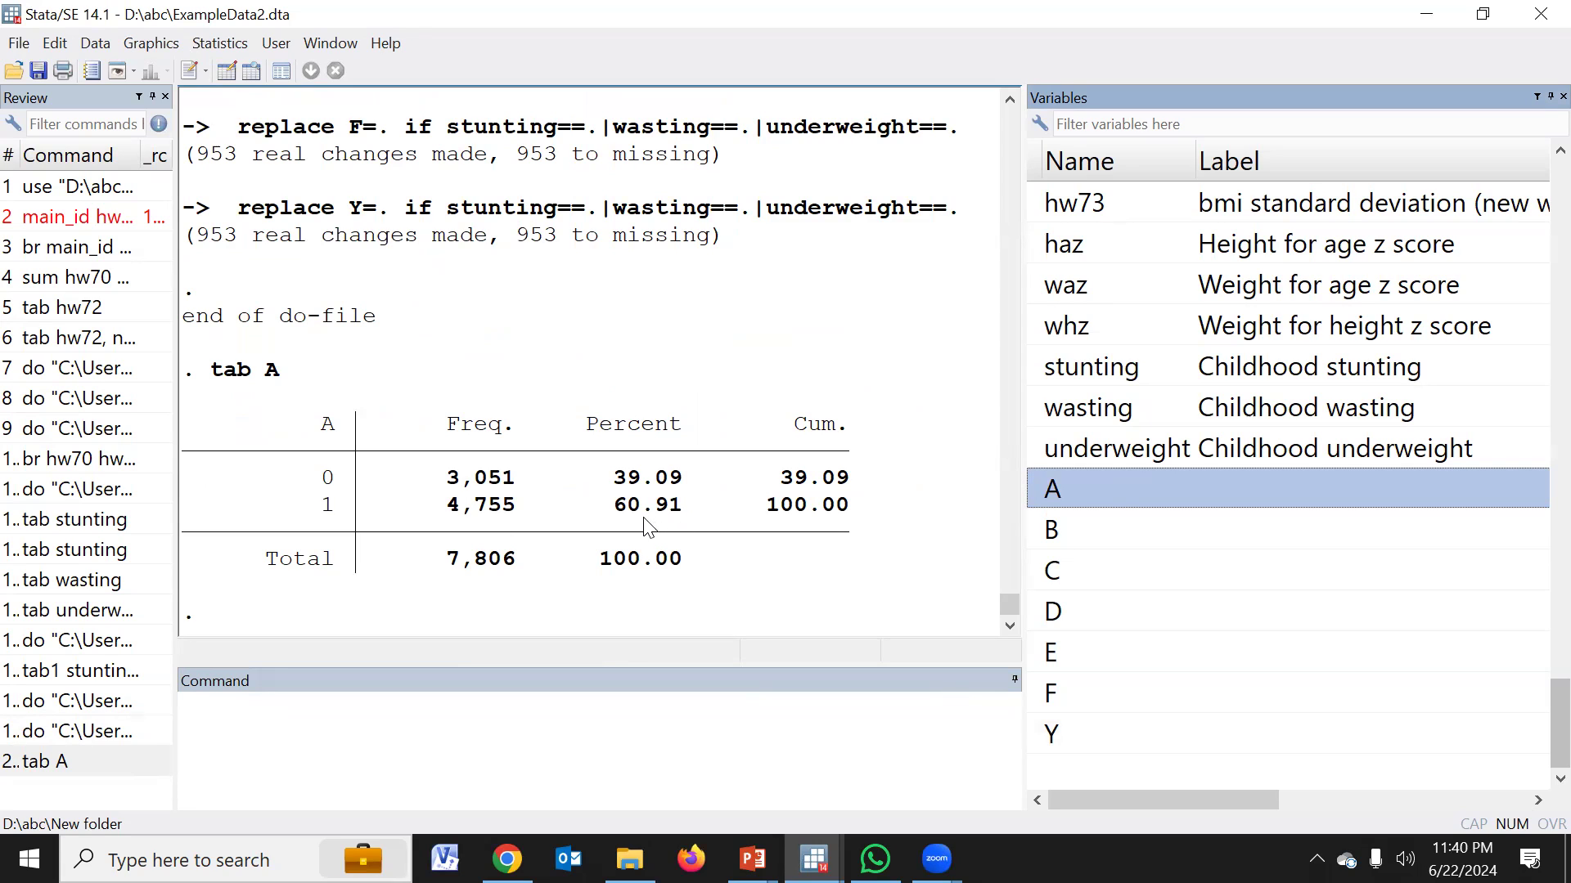
click(929, 43)
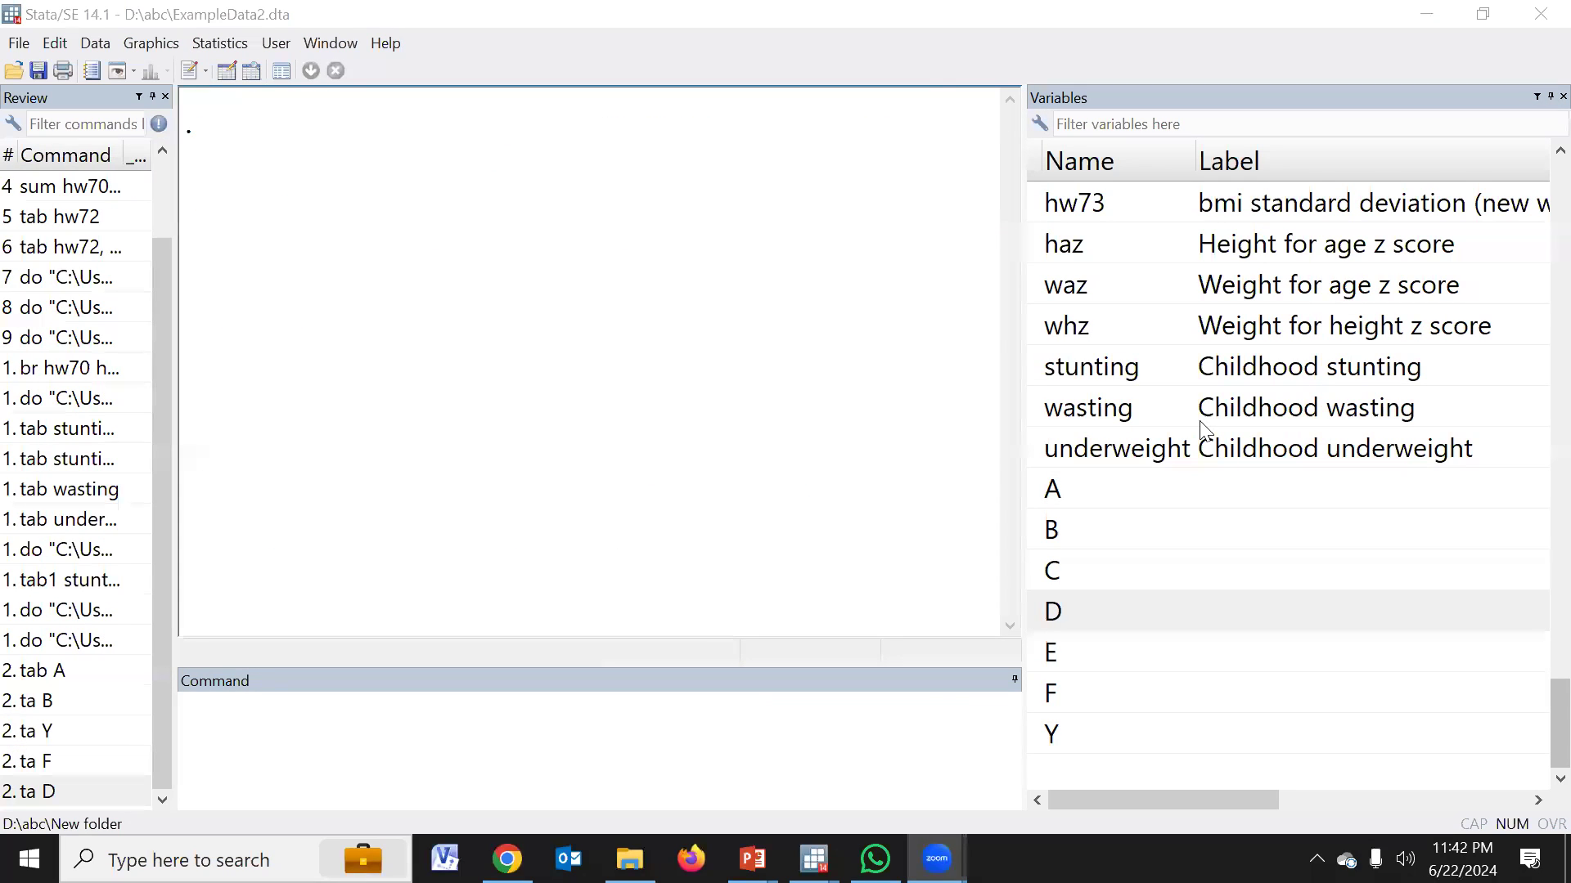
Run "tab1 A B C D E F Y" to tabulate all seven variables separately, and leave the command line empty
click(673, 755)
text(tab1)
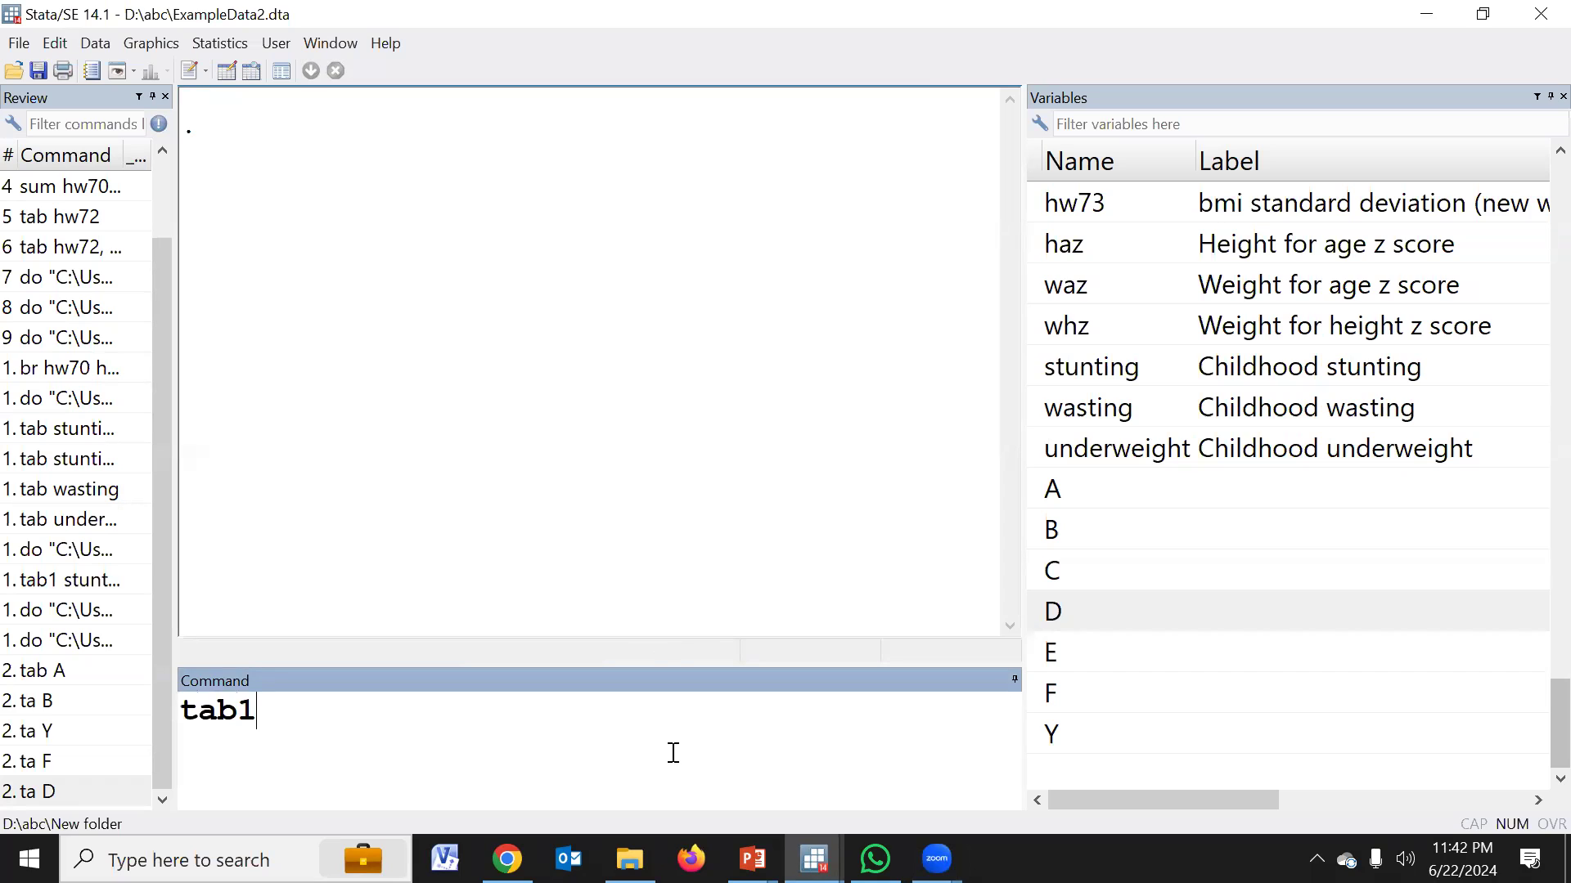
double_click(1036, 490)
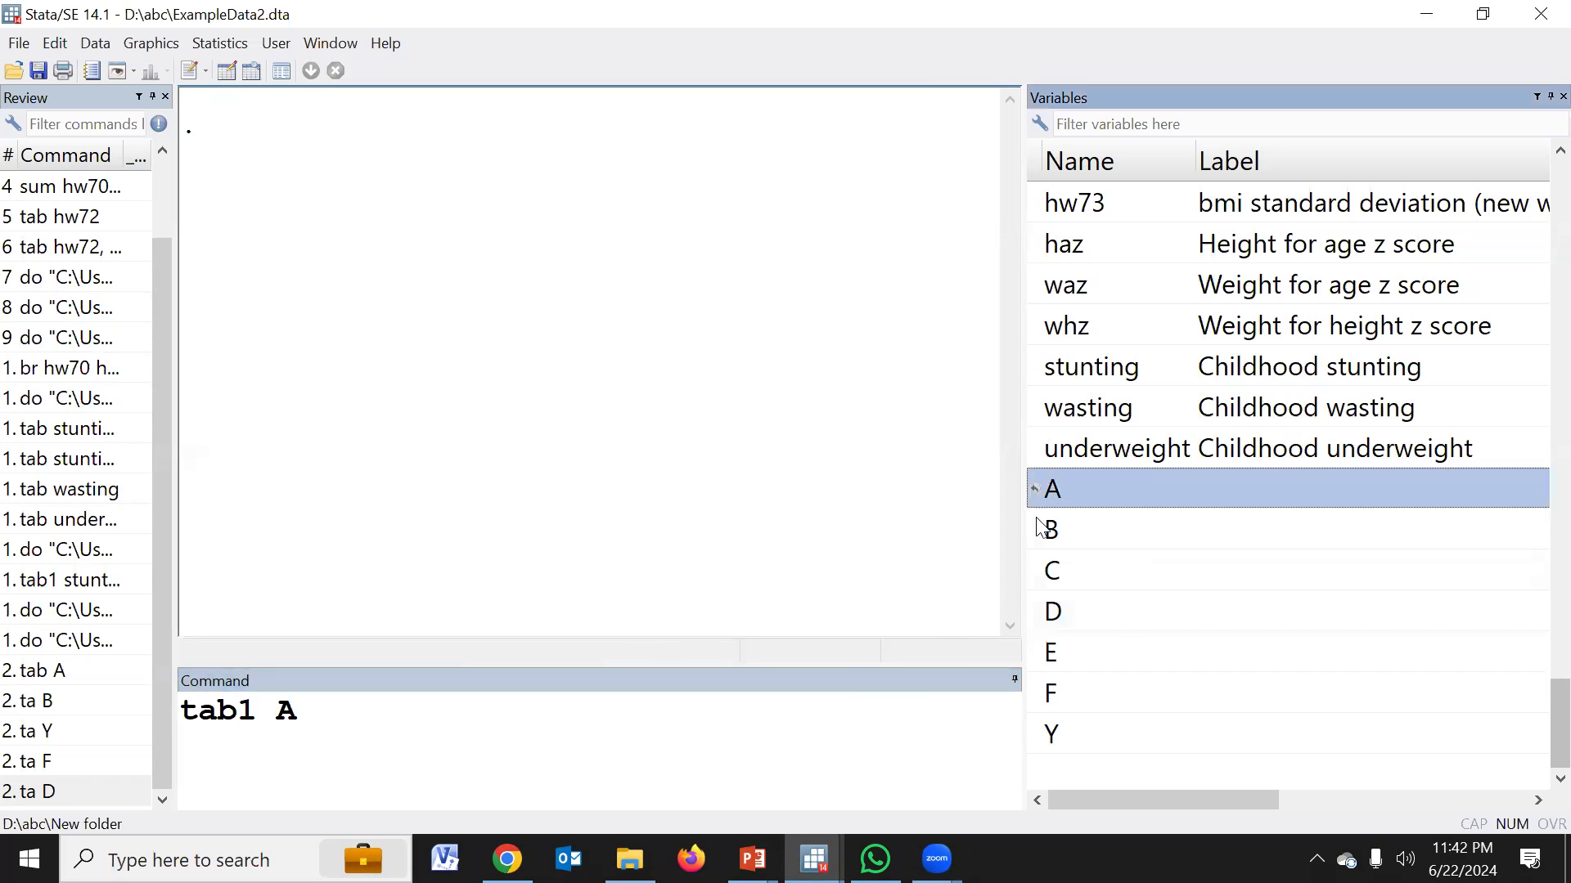
double_click(1034, 530)
double_click(1033, 571)
double_click(1034, 612)
double_click(1034, 653)
double_click(1036, 694)
double_click(1040, 736)
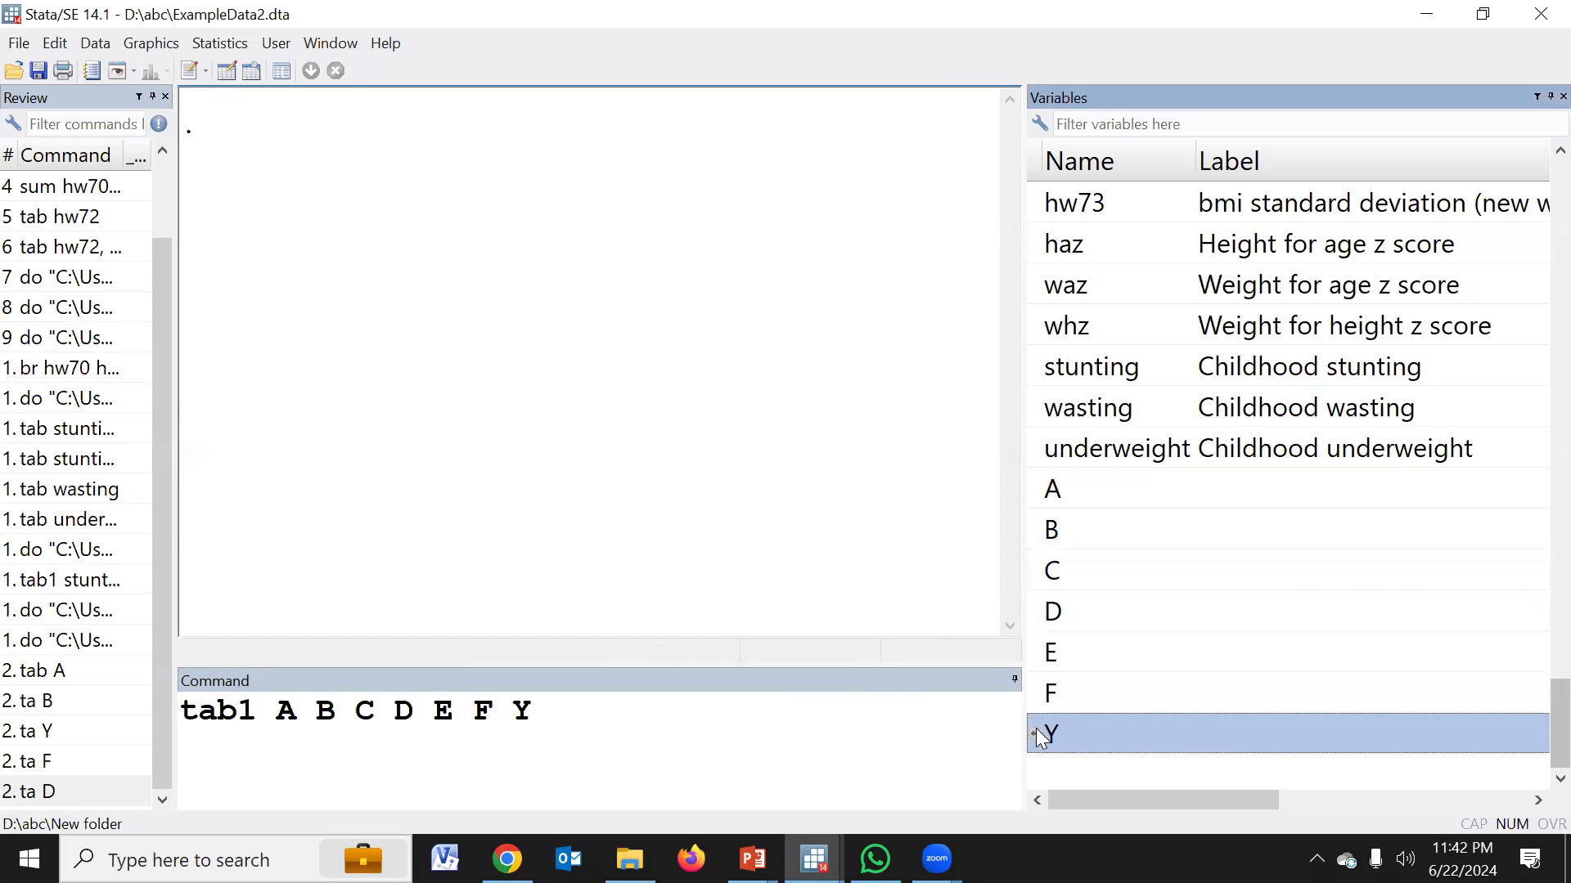
key(Return)
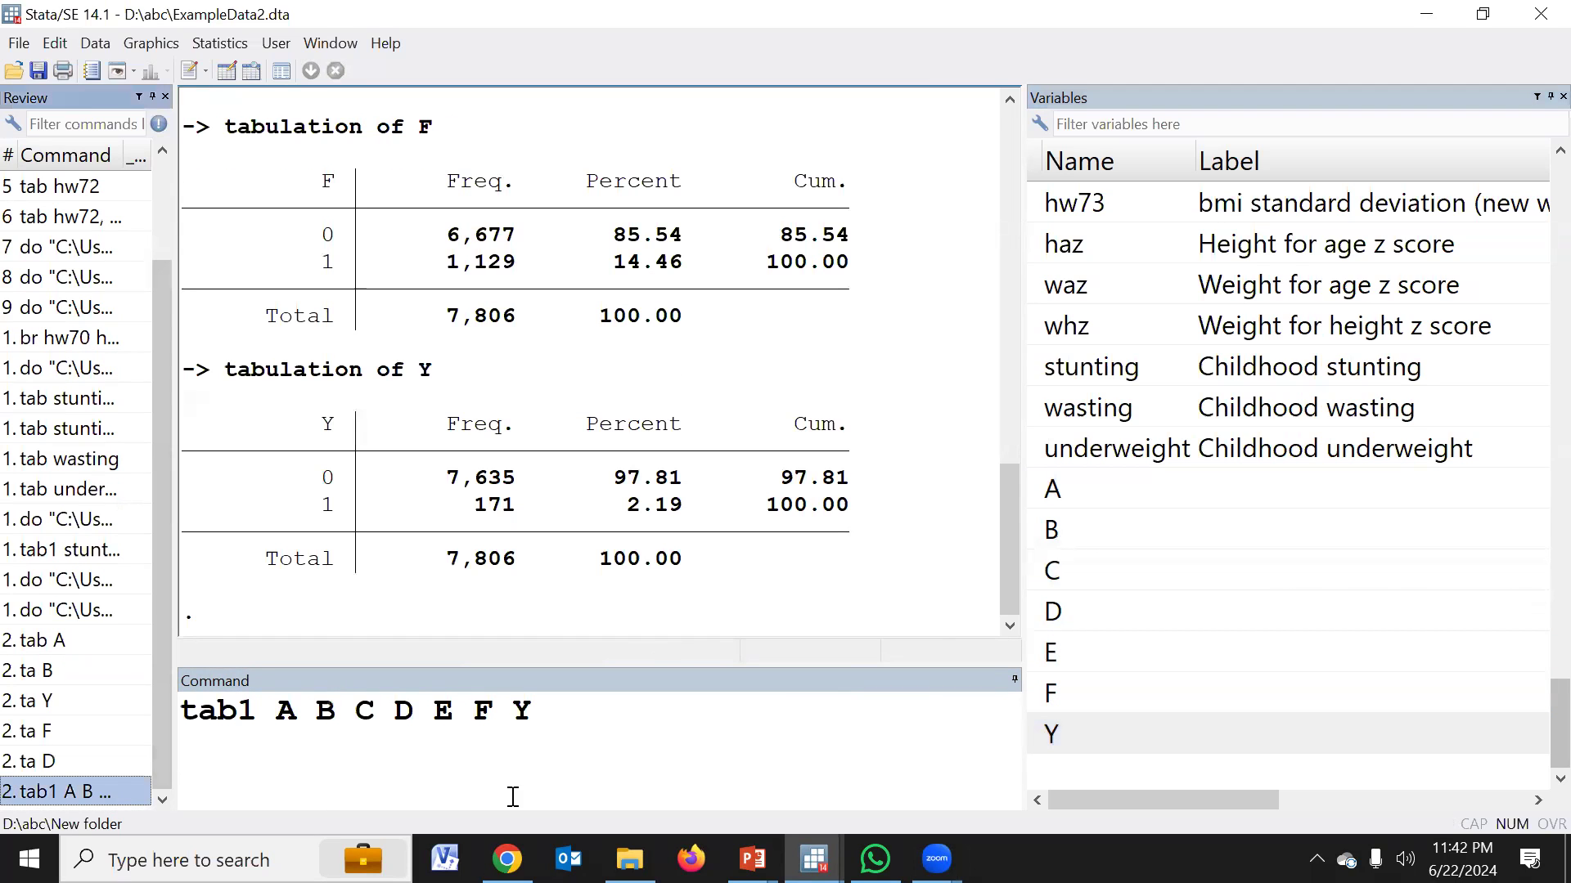
triple_click(621, 773)
key(ctrl+c)
key(BackSpace)
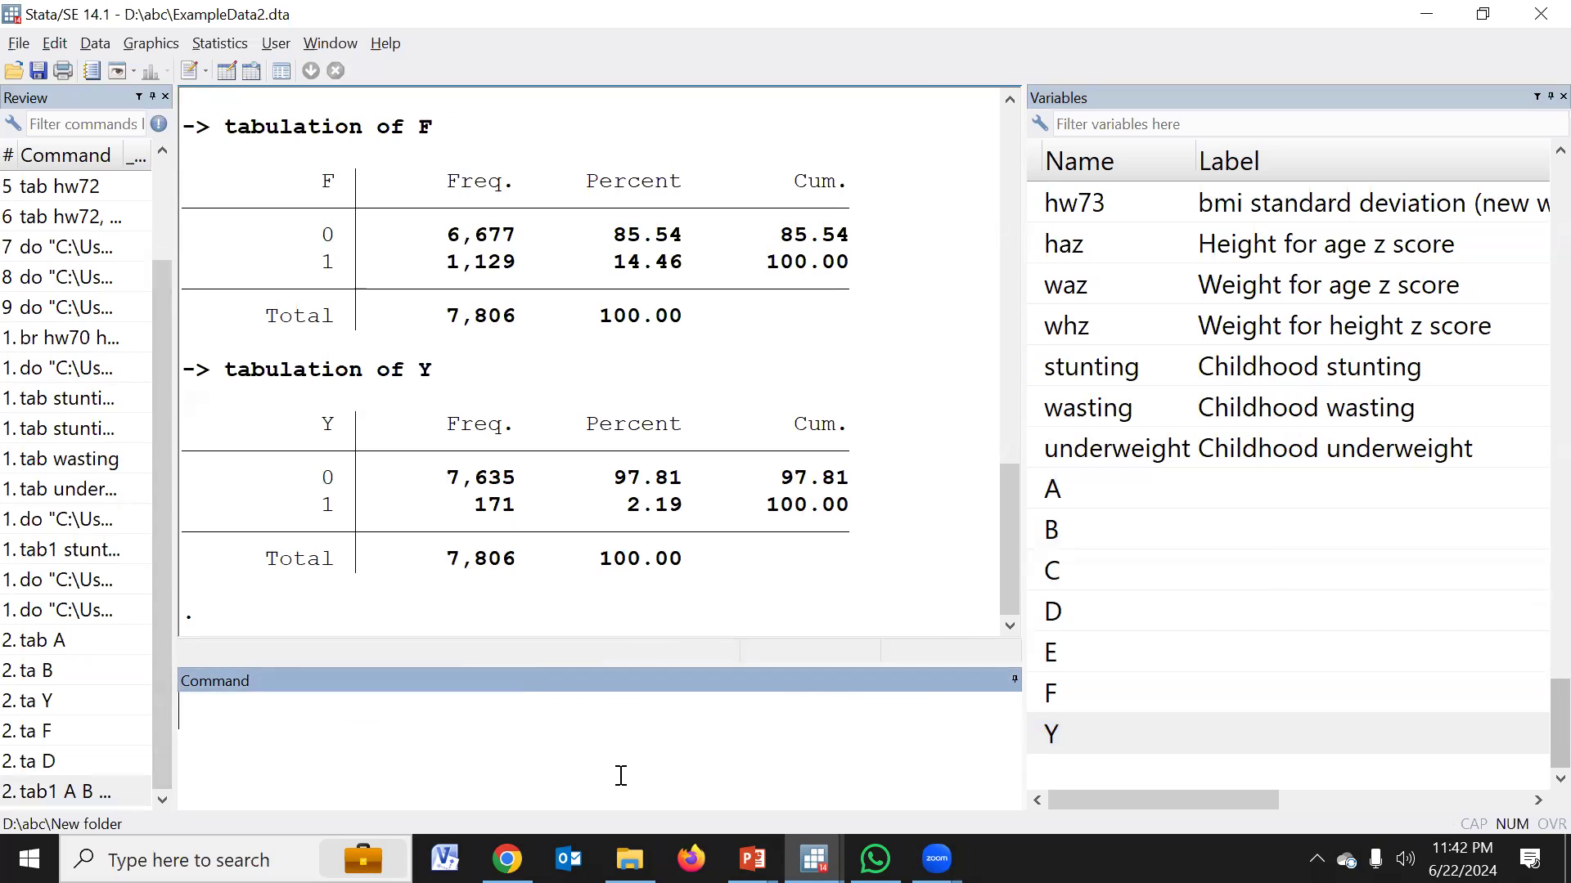
Add the command "tab1 A B C D E F Y" on line 37 of the CAIF.do do-file
mouse_move(814, 858)
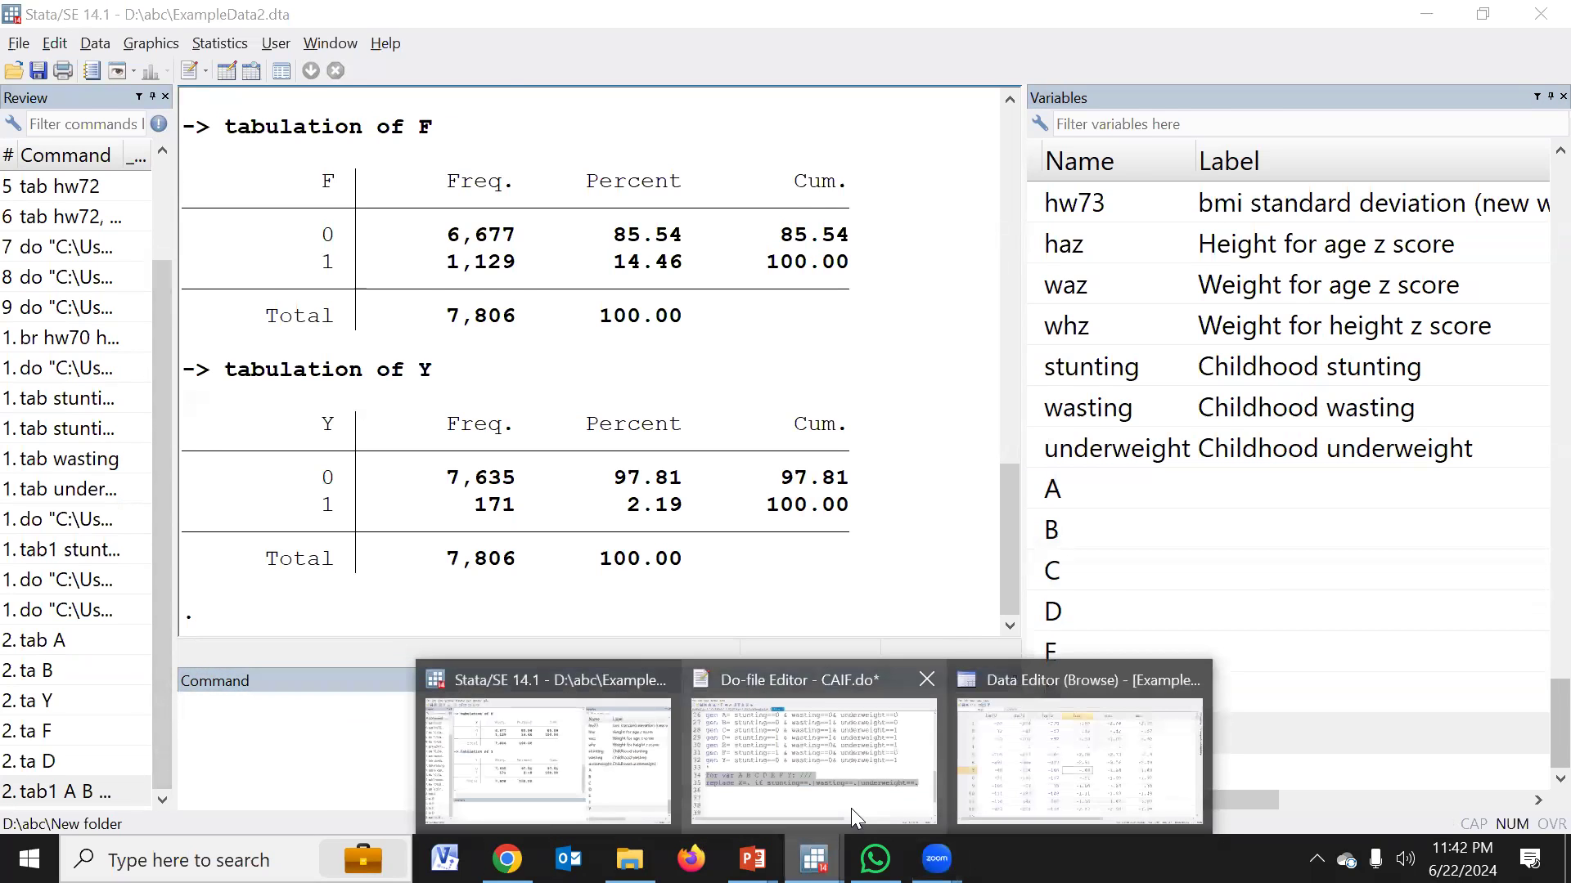
click(853, 817)
click(156, 648)
key(ctrl+v)
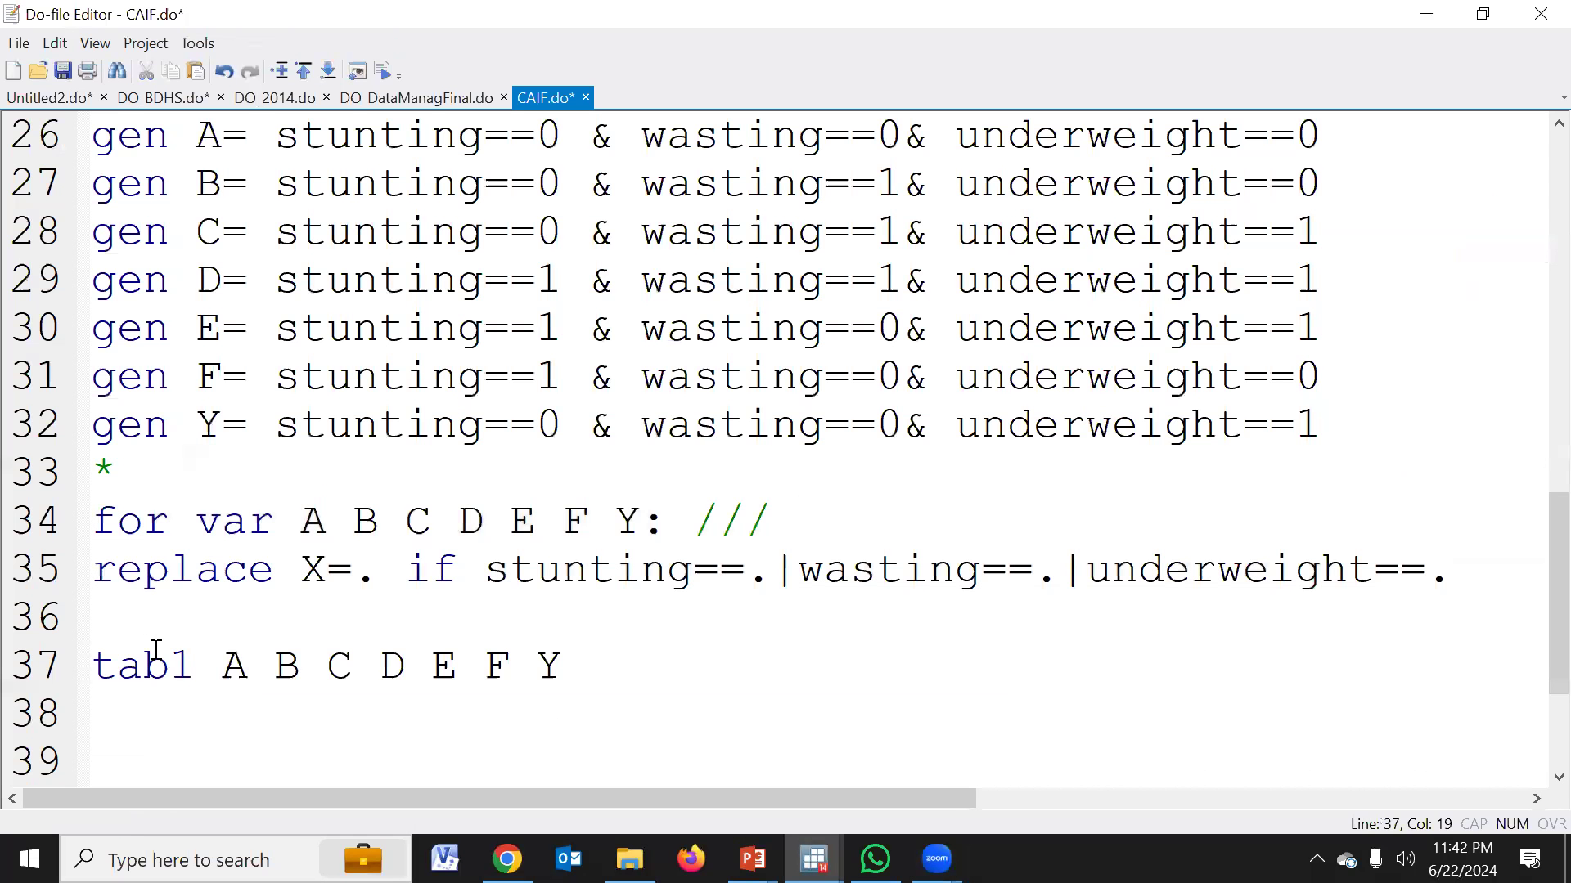
key(Return)
Insert blank lines between the replace loop and the tab1 command to make room for more commands
click(135, 626)
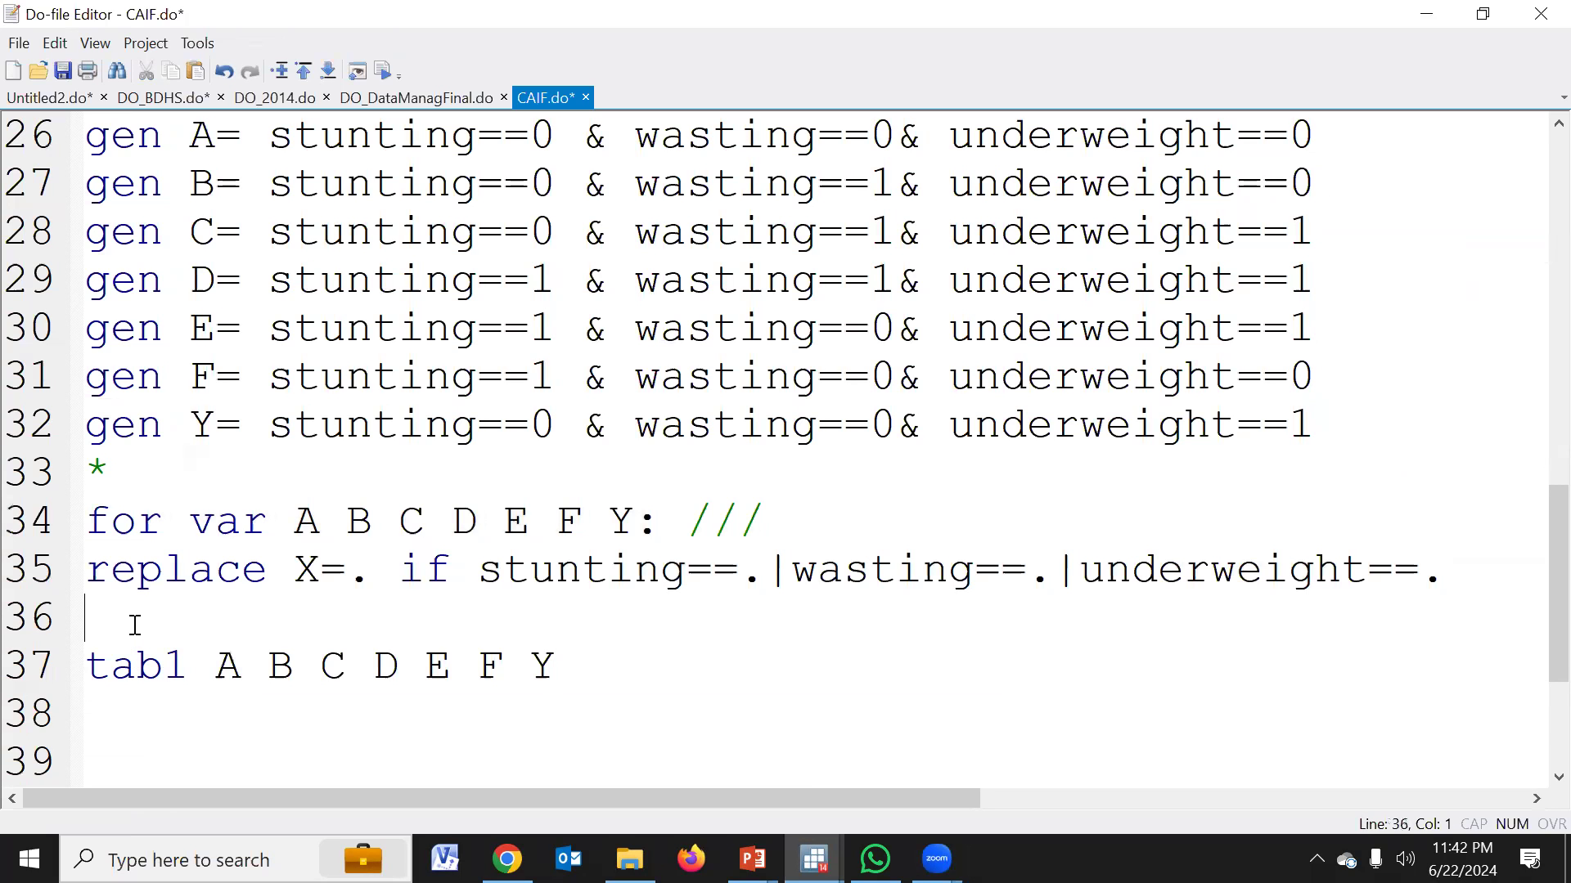
key(Return)
key(Return)
key(Return)
key(Return)
scroll(311, 487, up, 2)
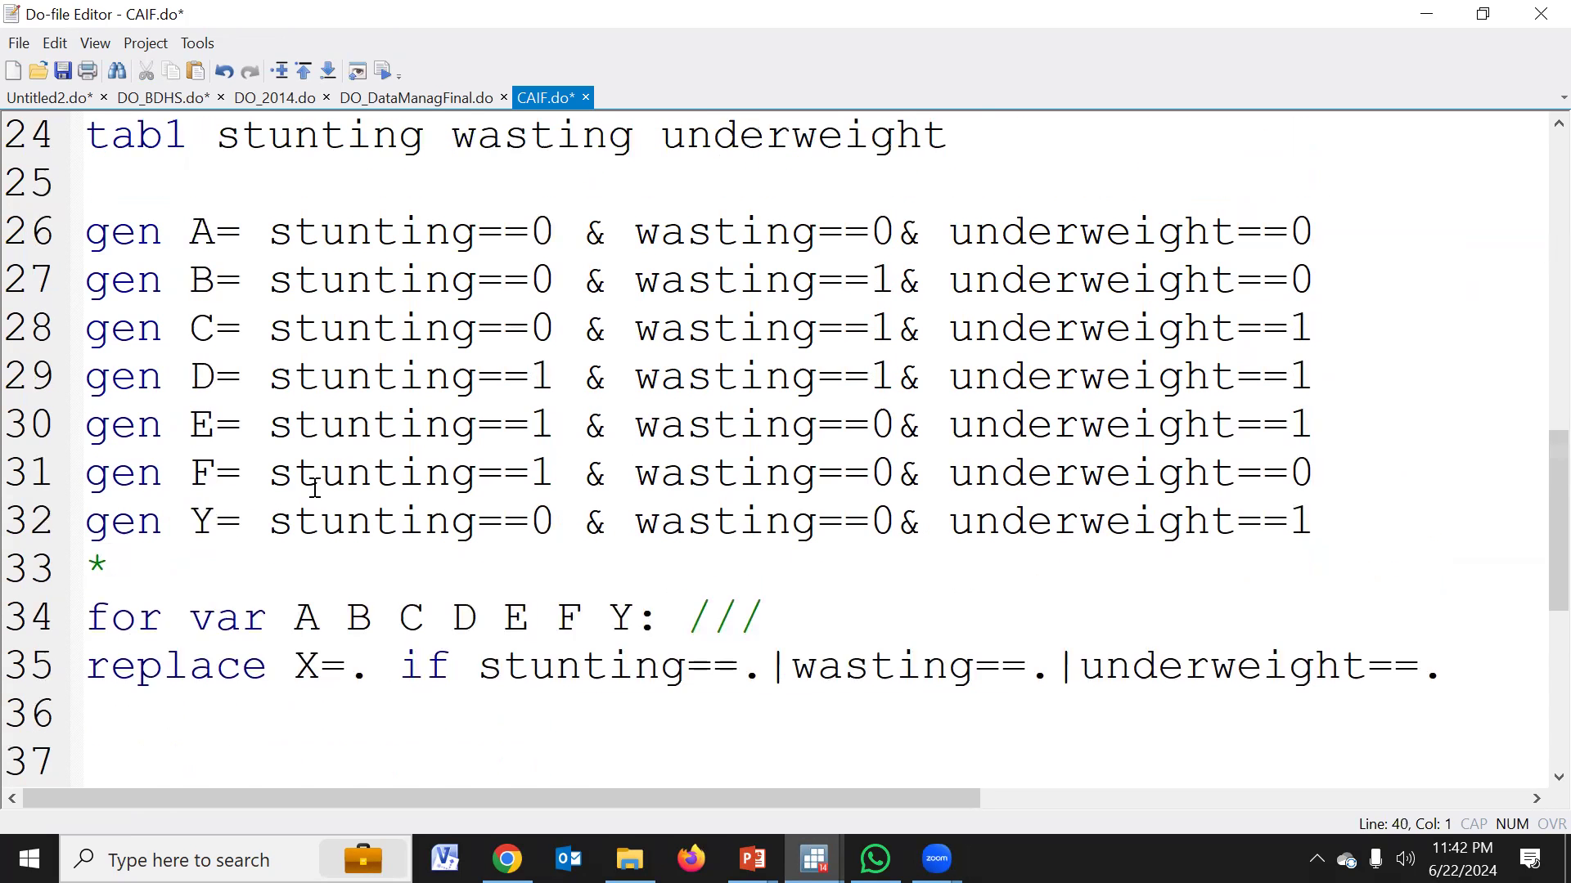
scroll(244, 352, down, 3)
click(146, 463)
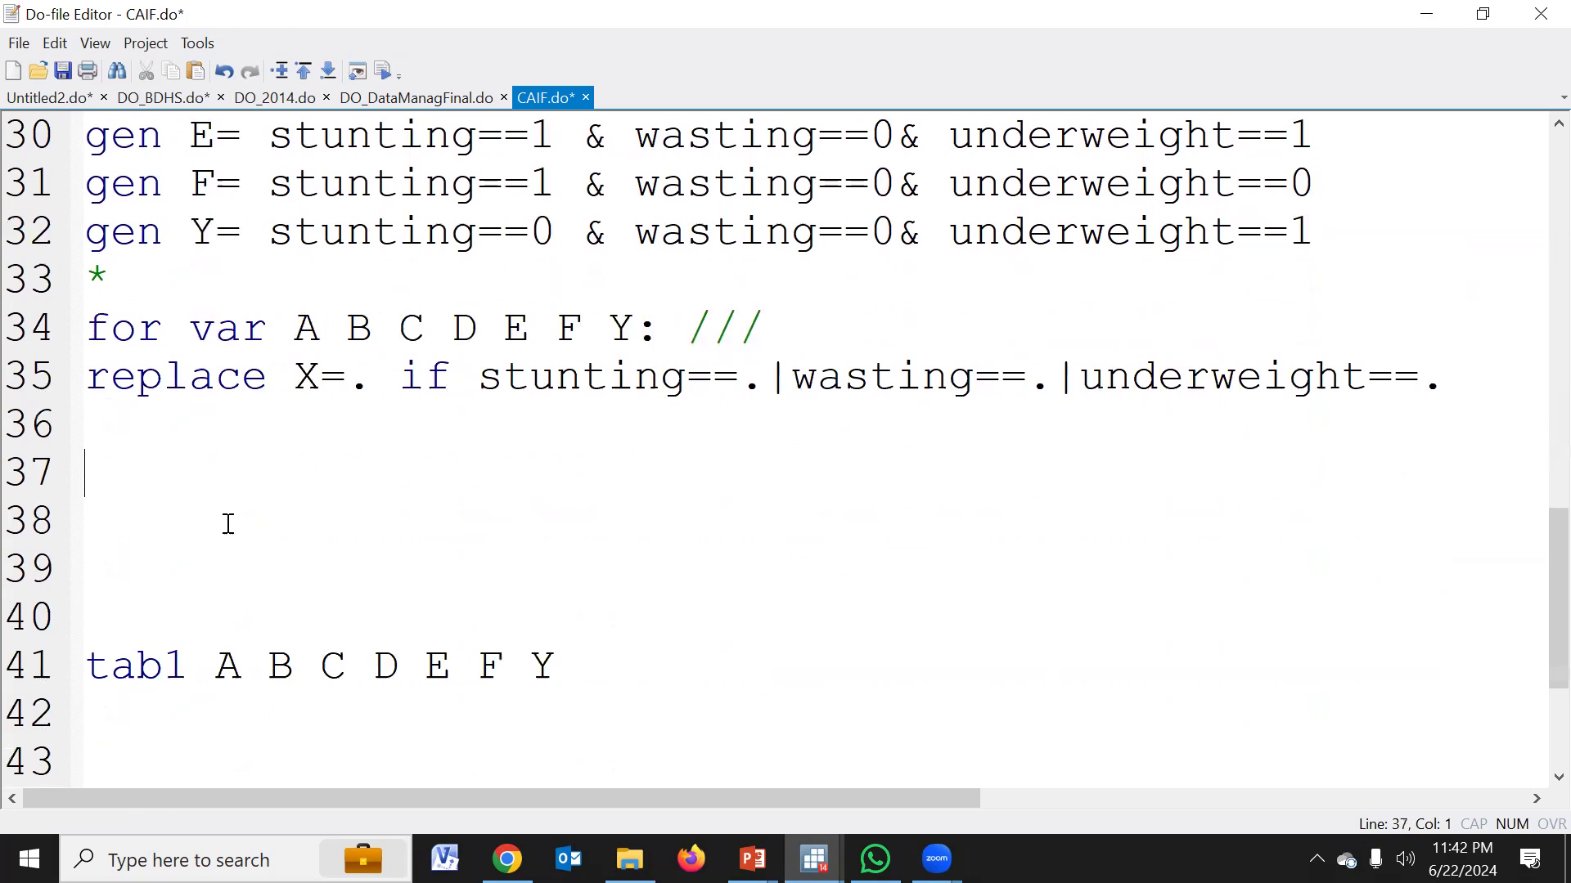
Write the command la var A "No Failure" on line 37 to label variable A
text(la var )
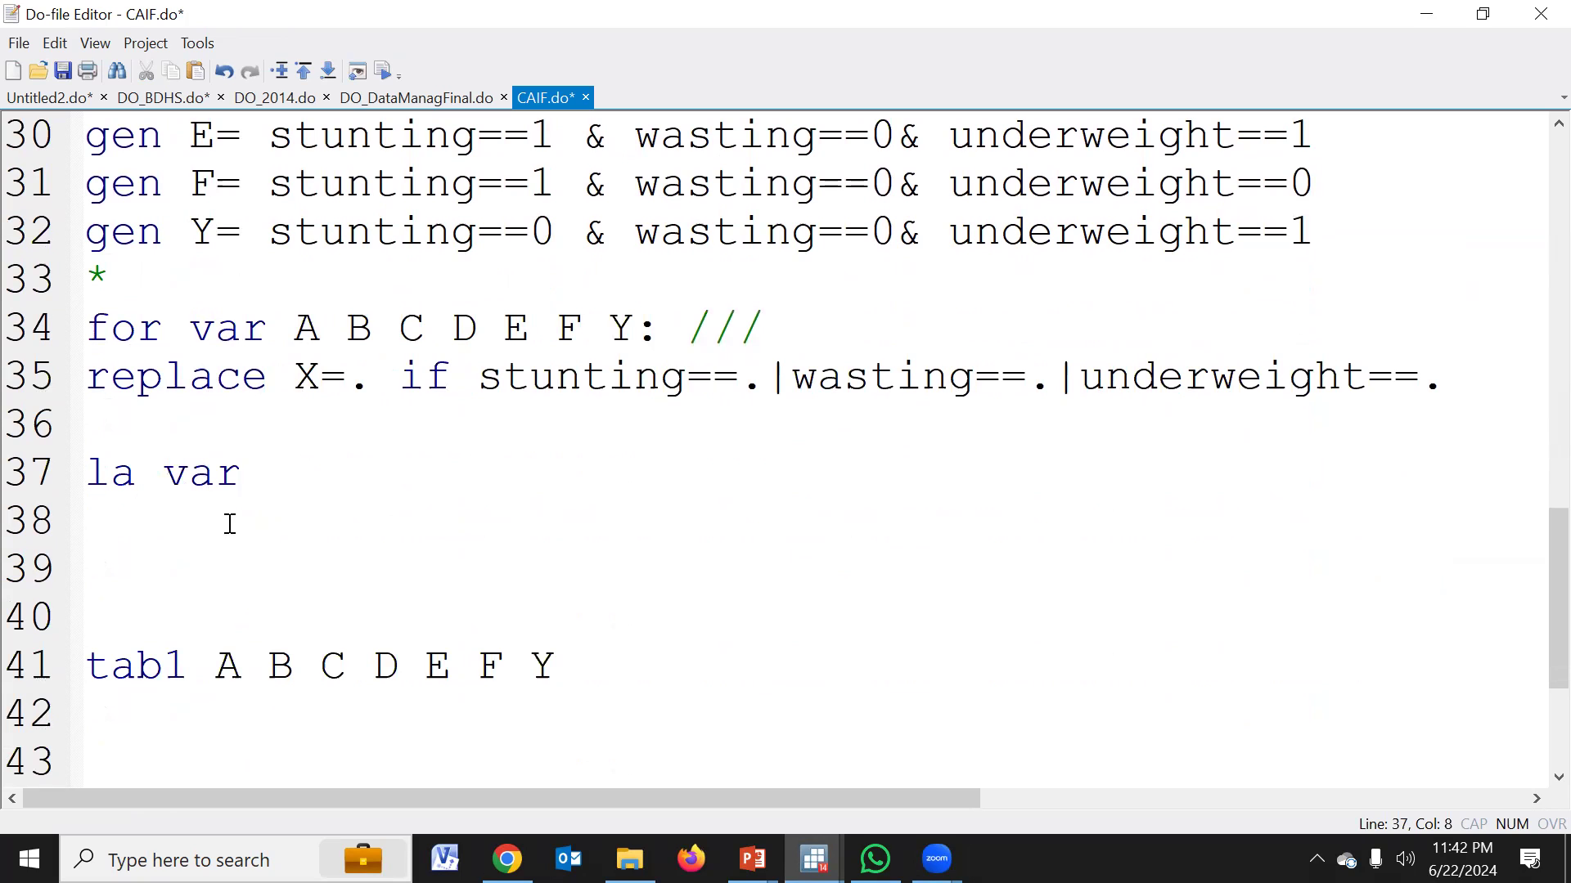
text(A)
key(Return)
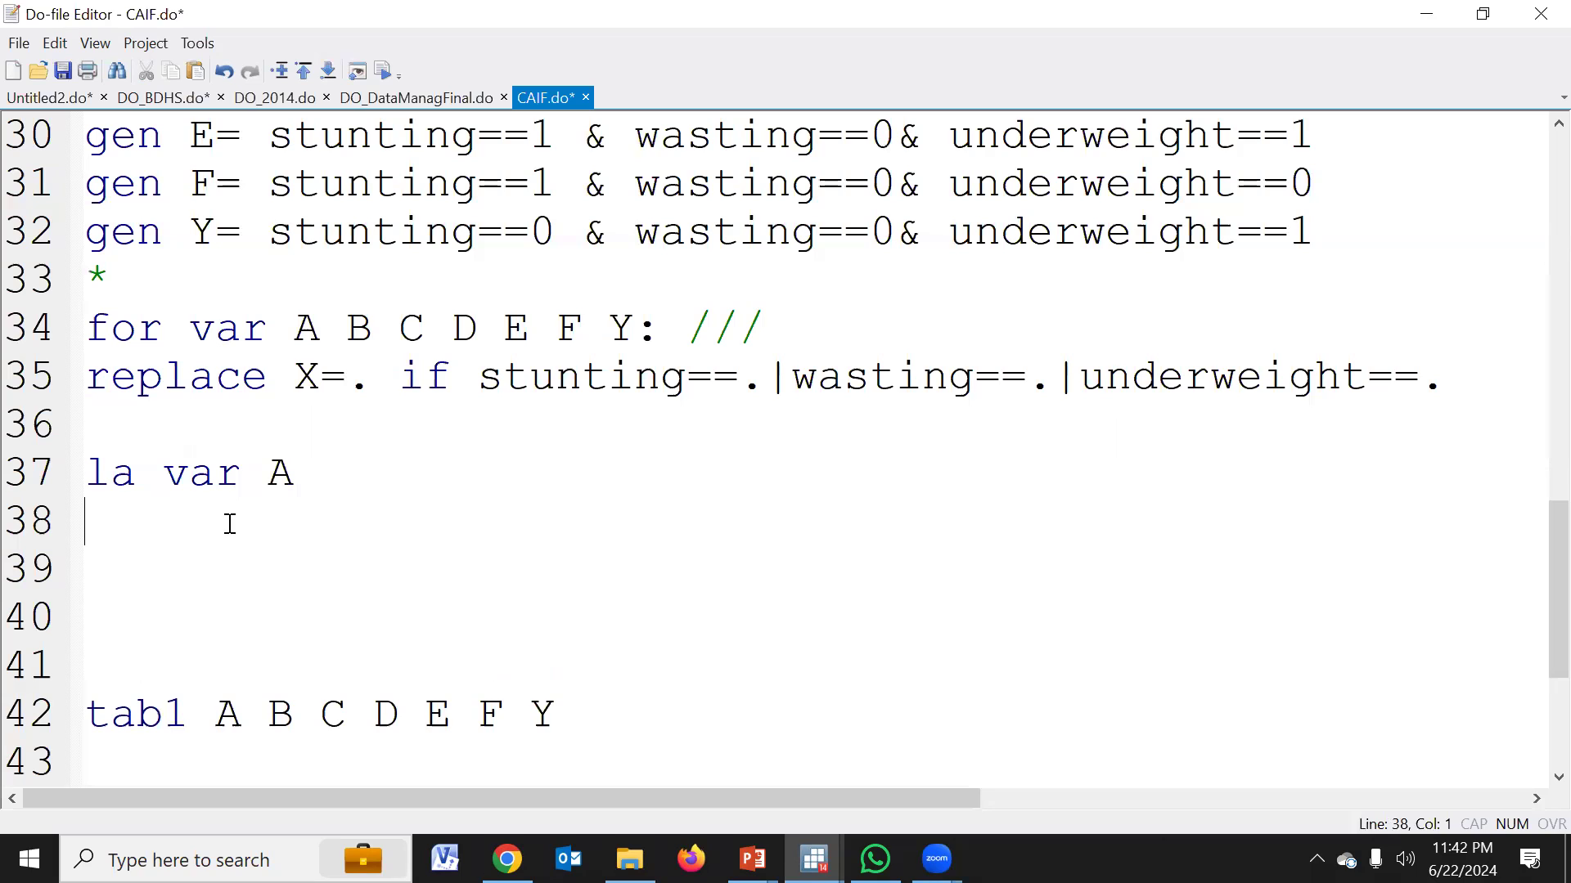
click(39, 474)
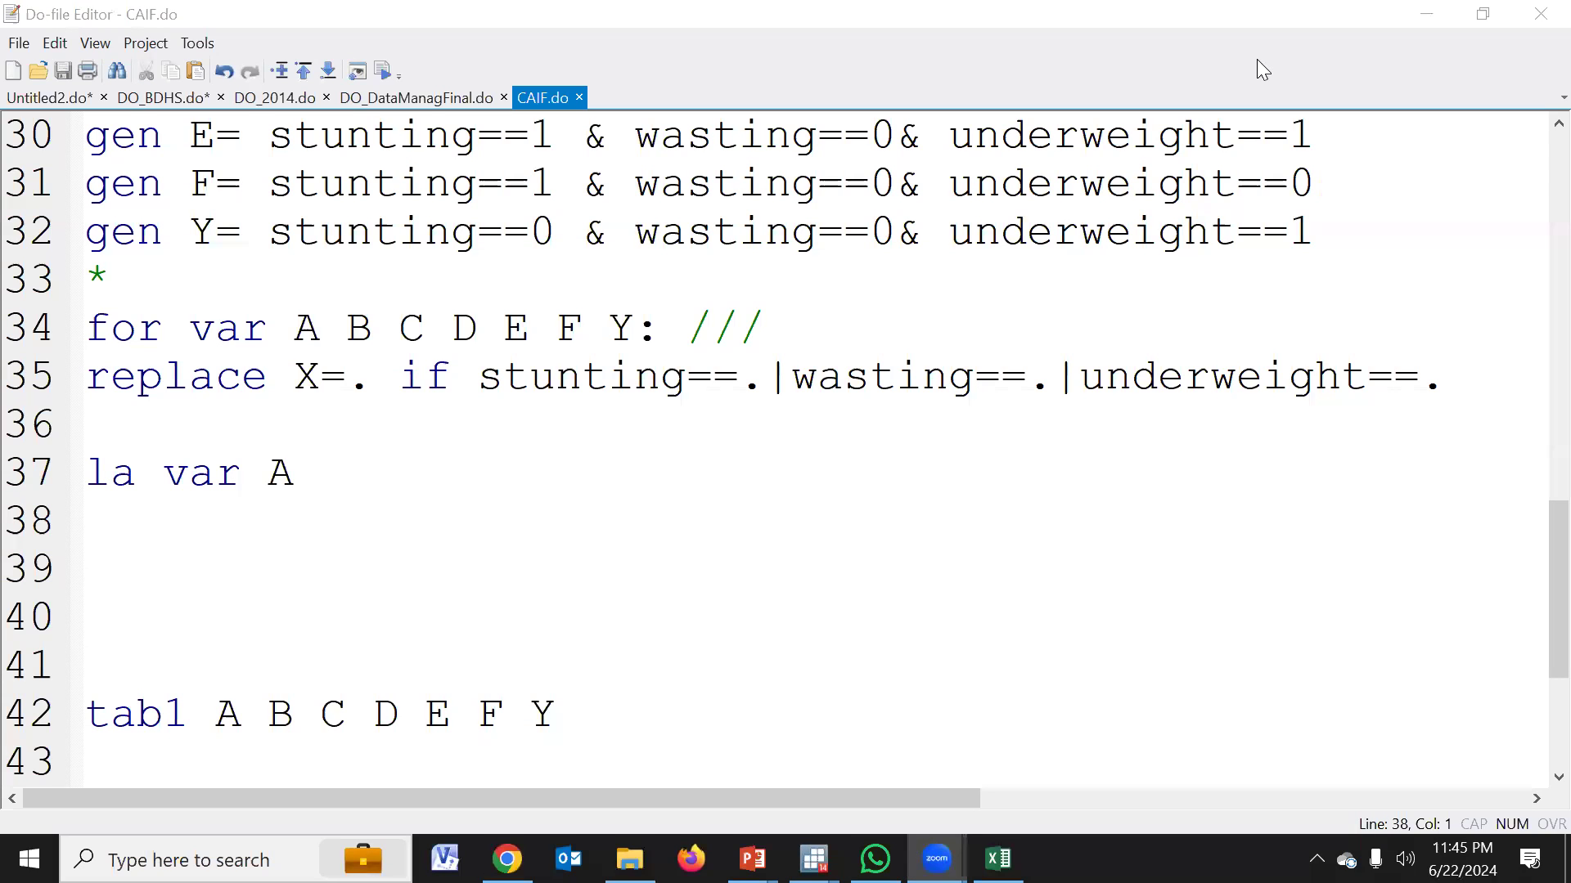
click(343, 483)
text("")
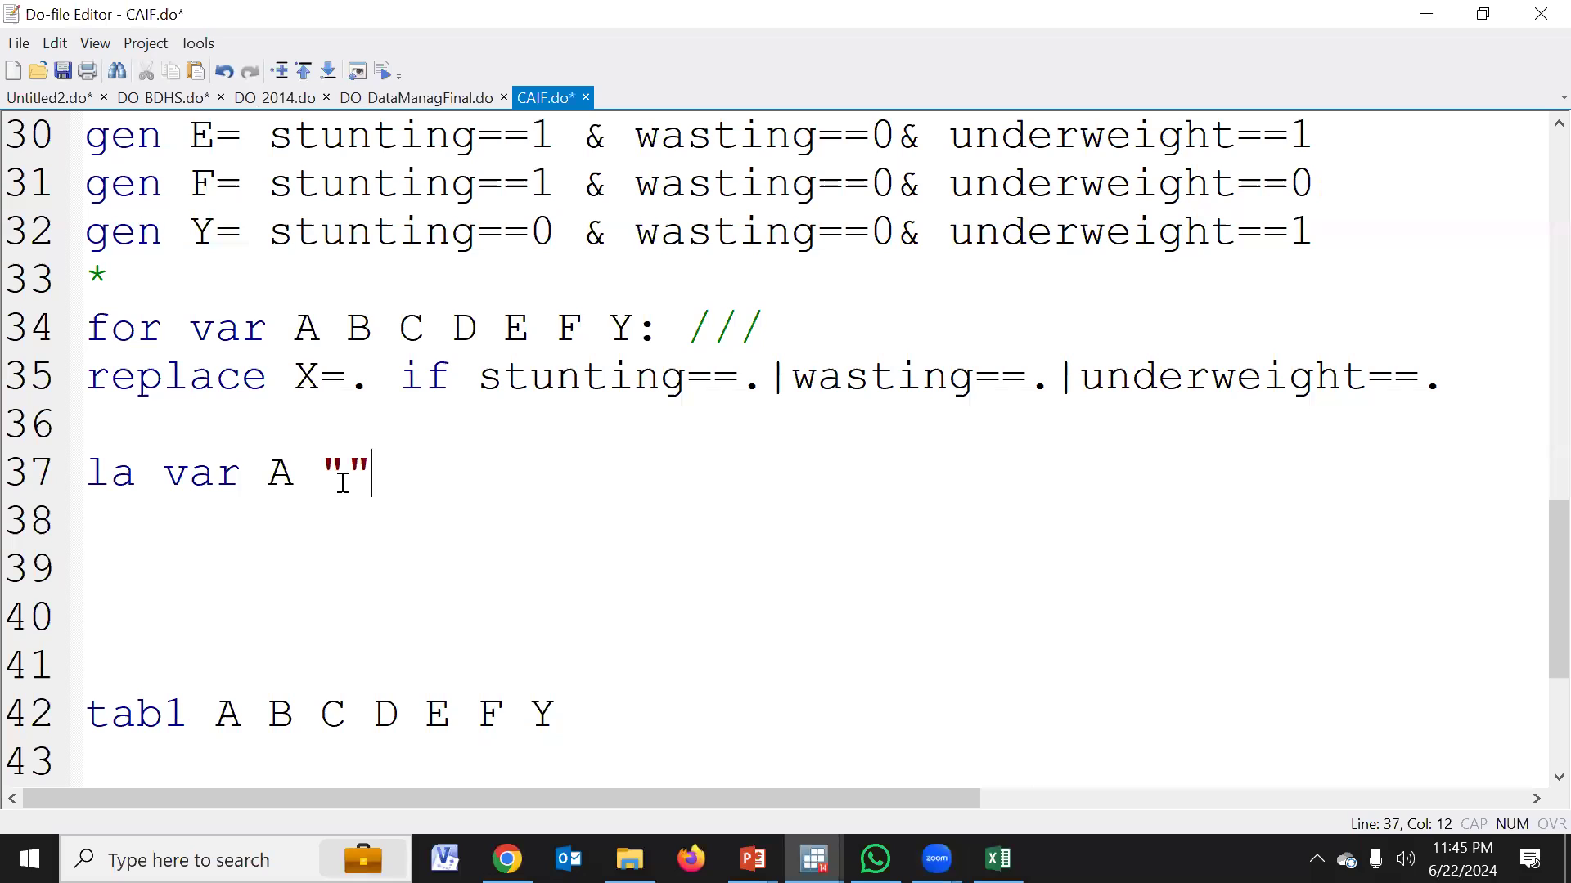
text(No Failure)
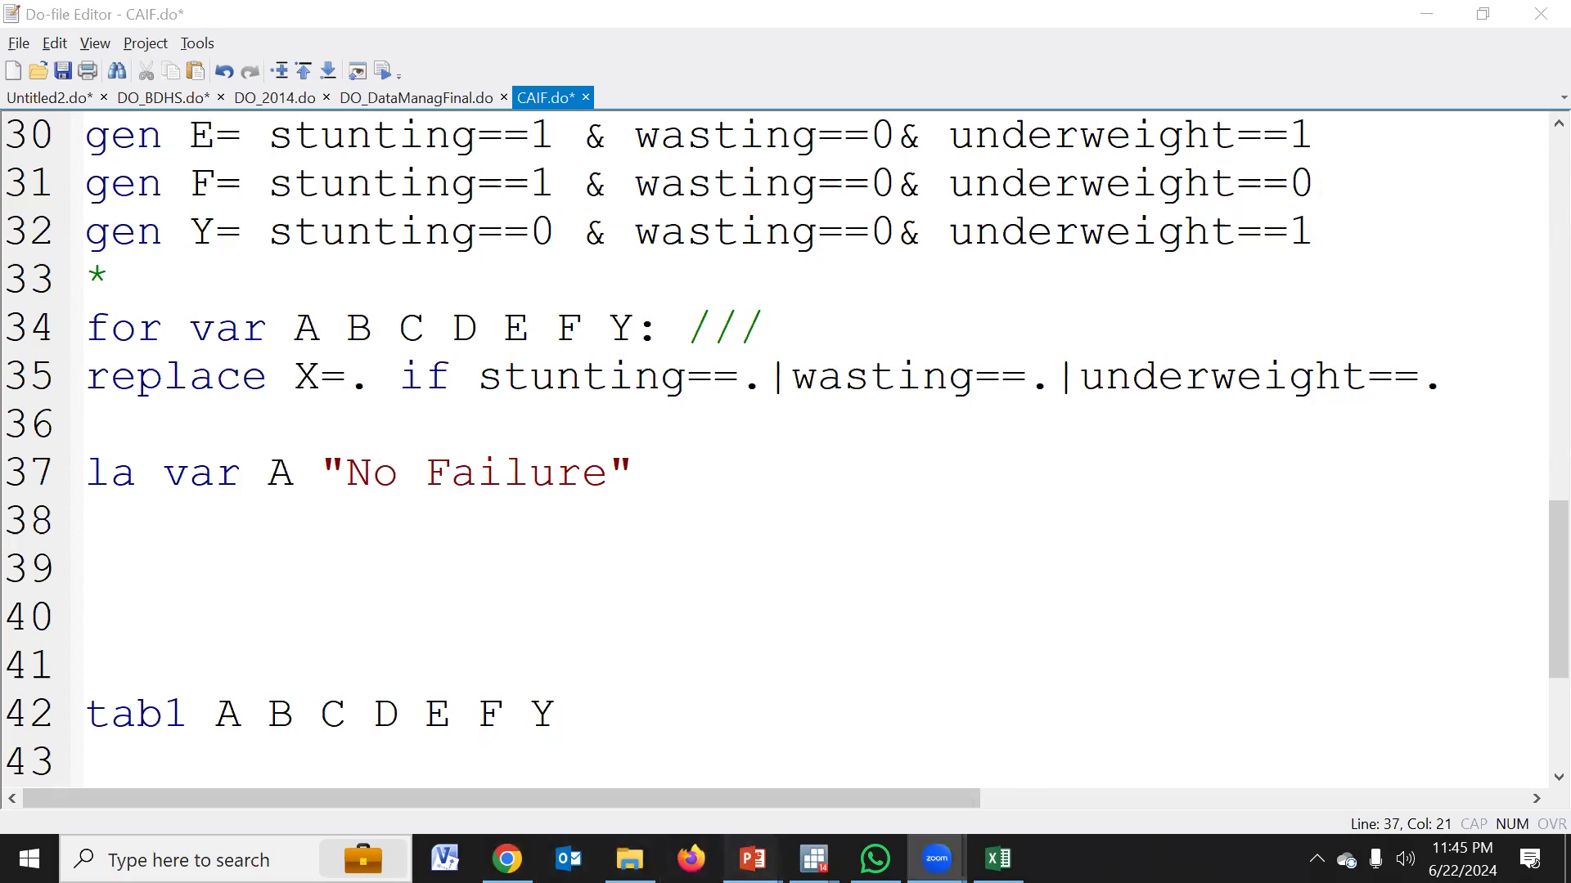
Check the group descriptions in the CIAF classification table in the PowerPoint presentation NewStata_2024.pptx, and return to the CAIF.do do-file
mouse_move(753, 859)
click(655, 777)
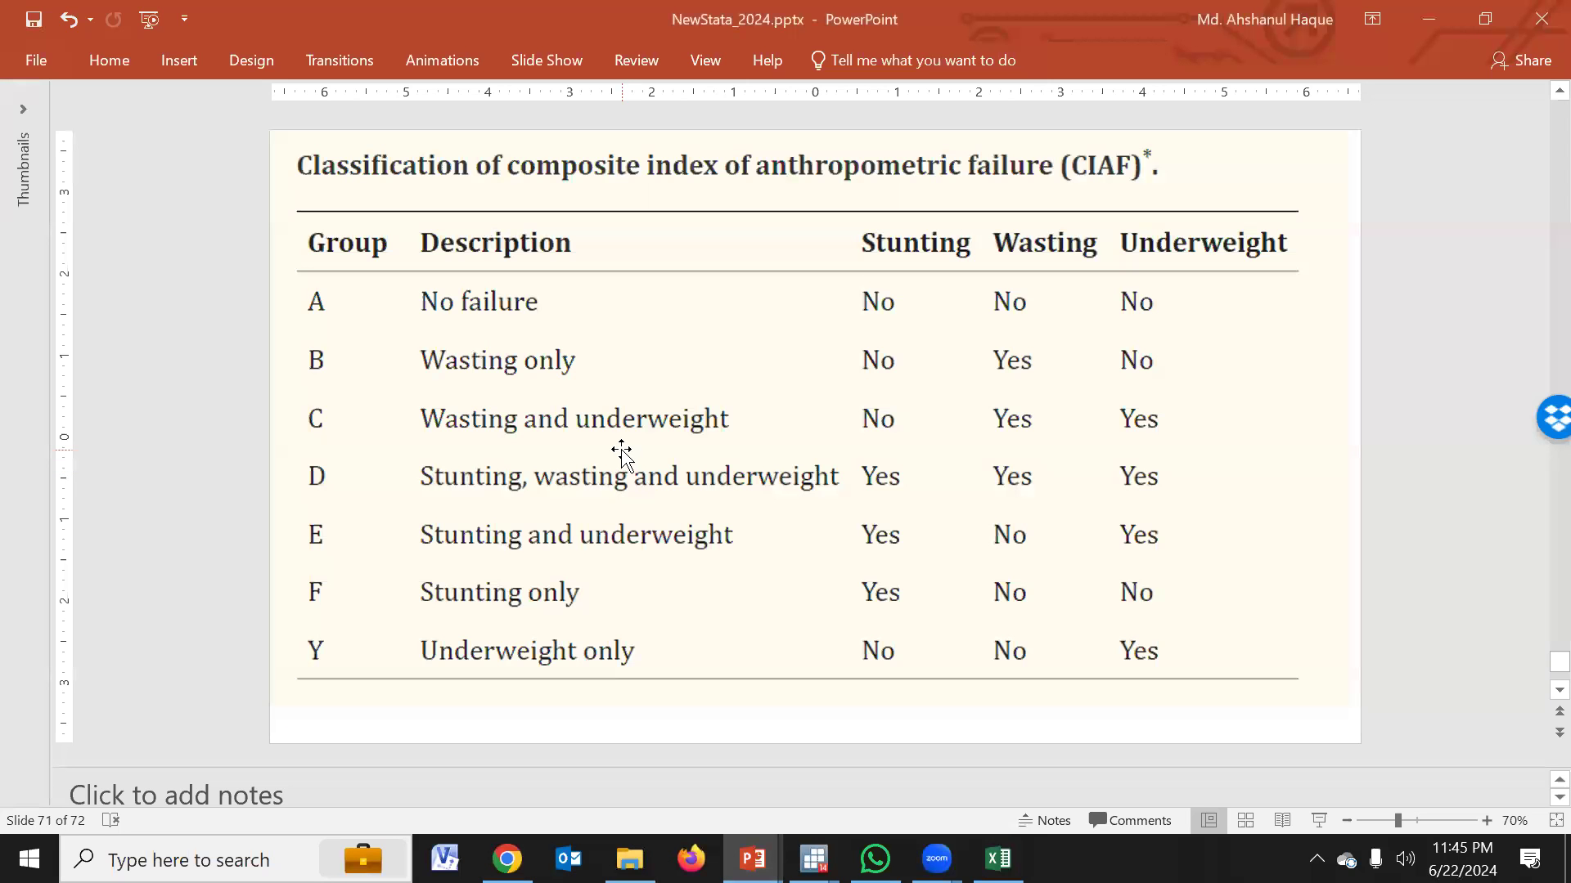
mouse_move(814, 859)
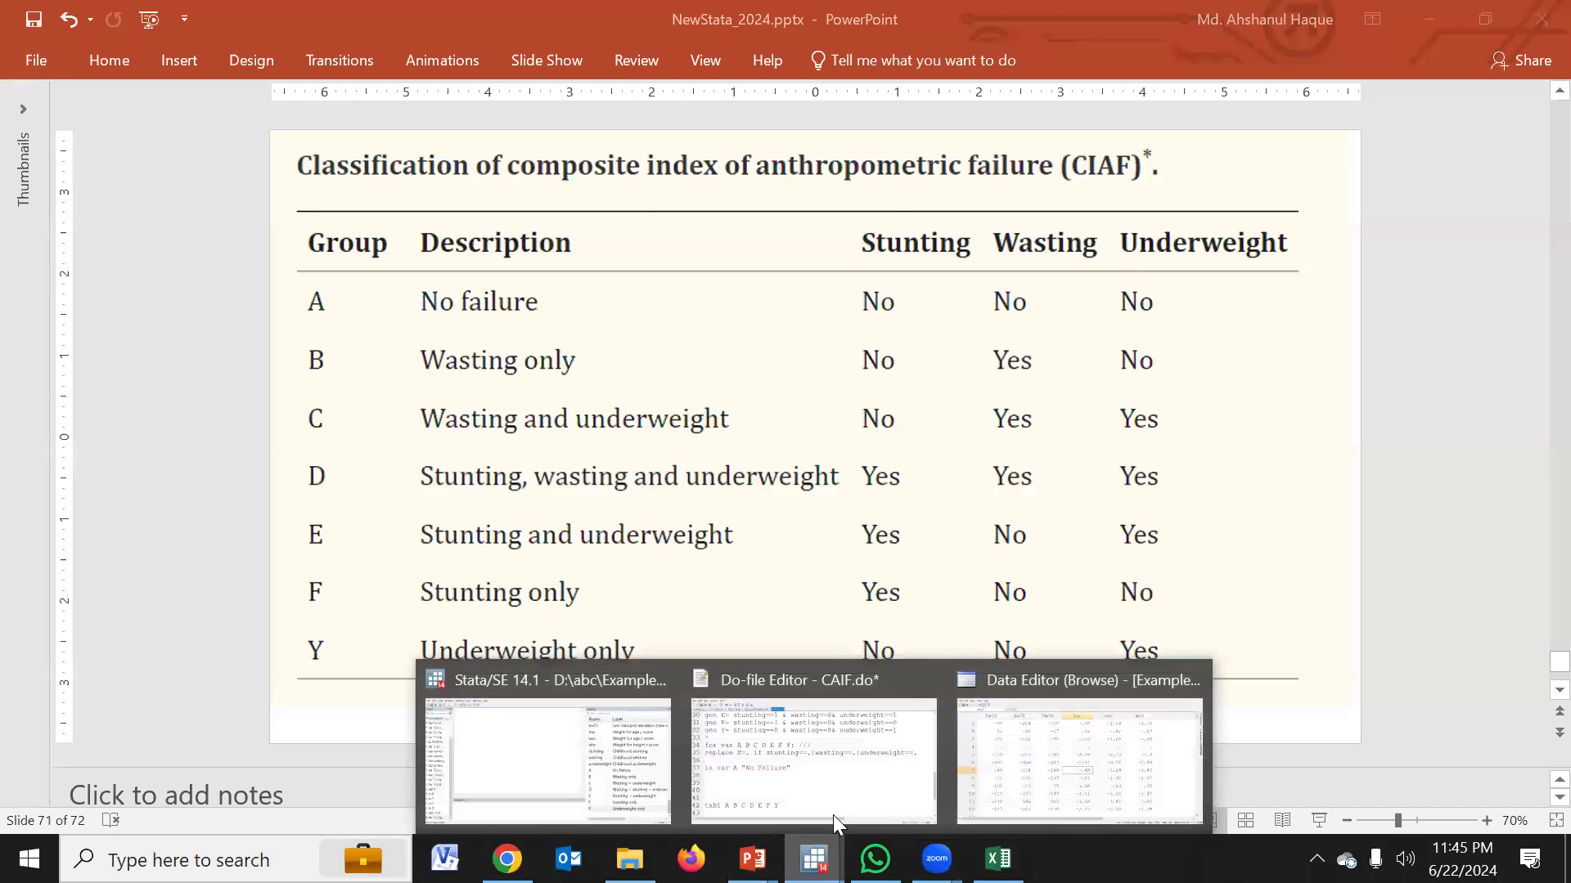
mouse_move(752, 859)
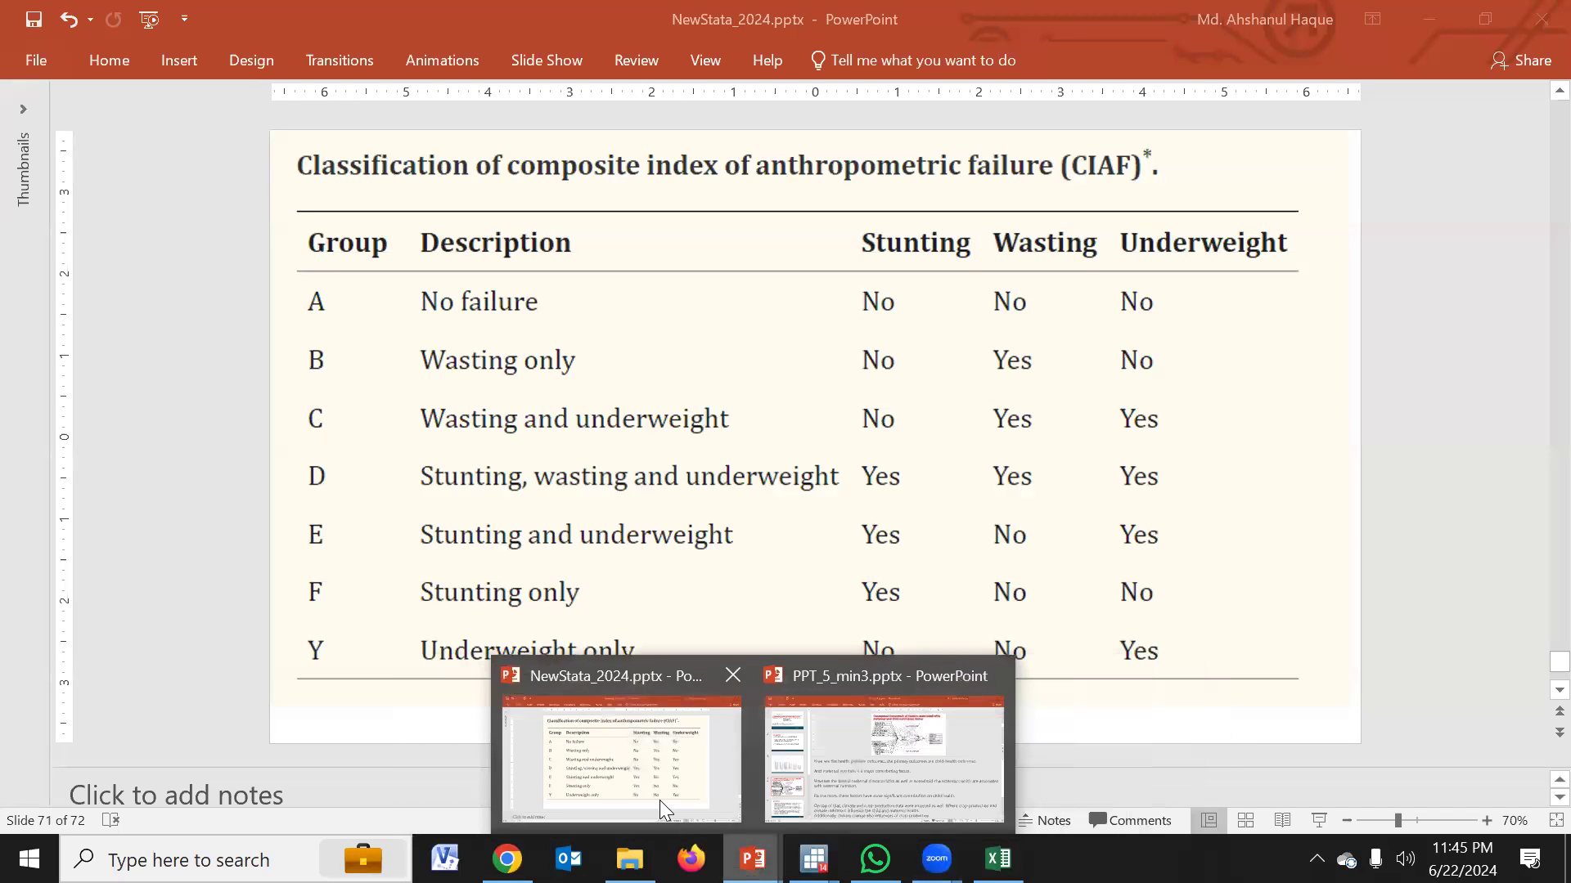
click(659, 785)
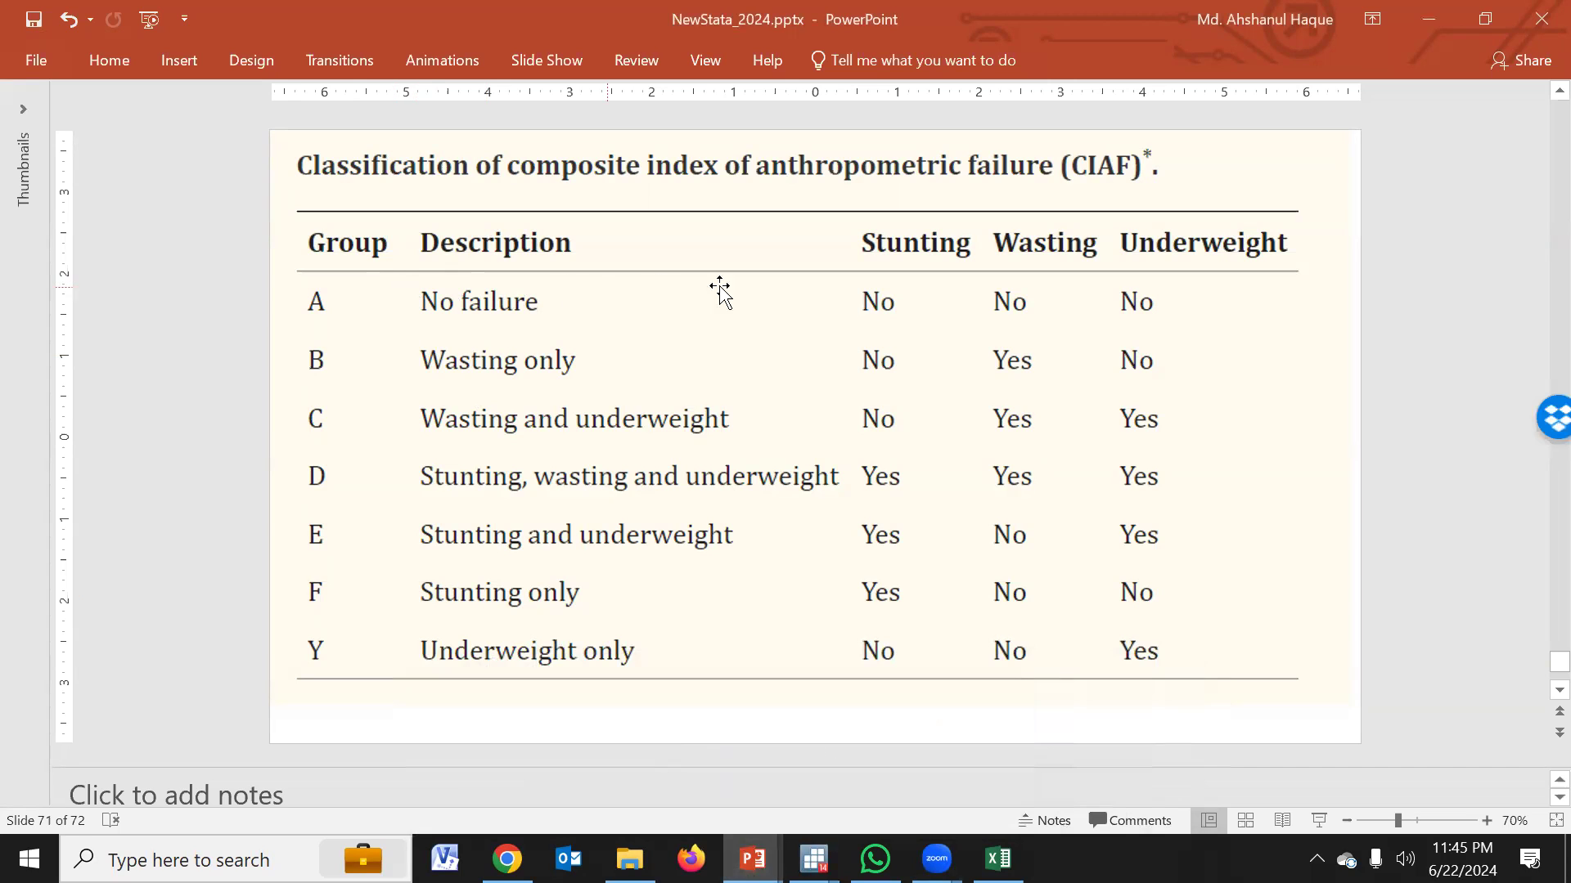
click(814, 859)
click(834, 764)
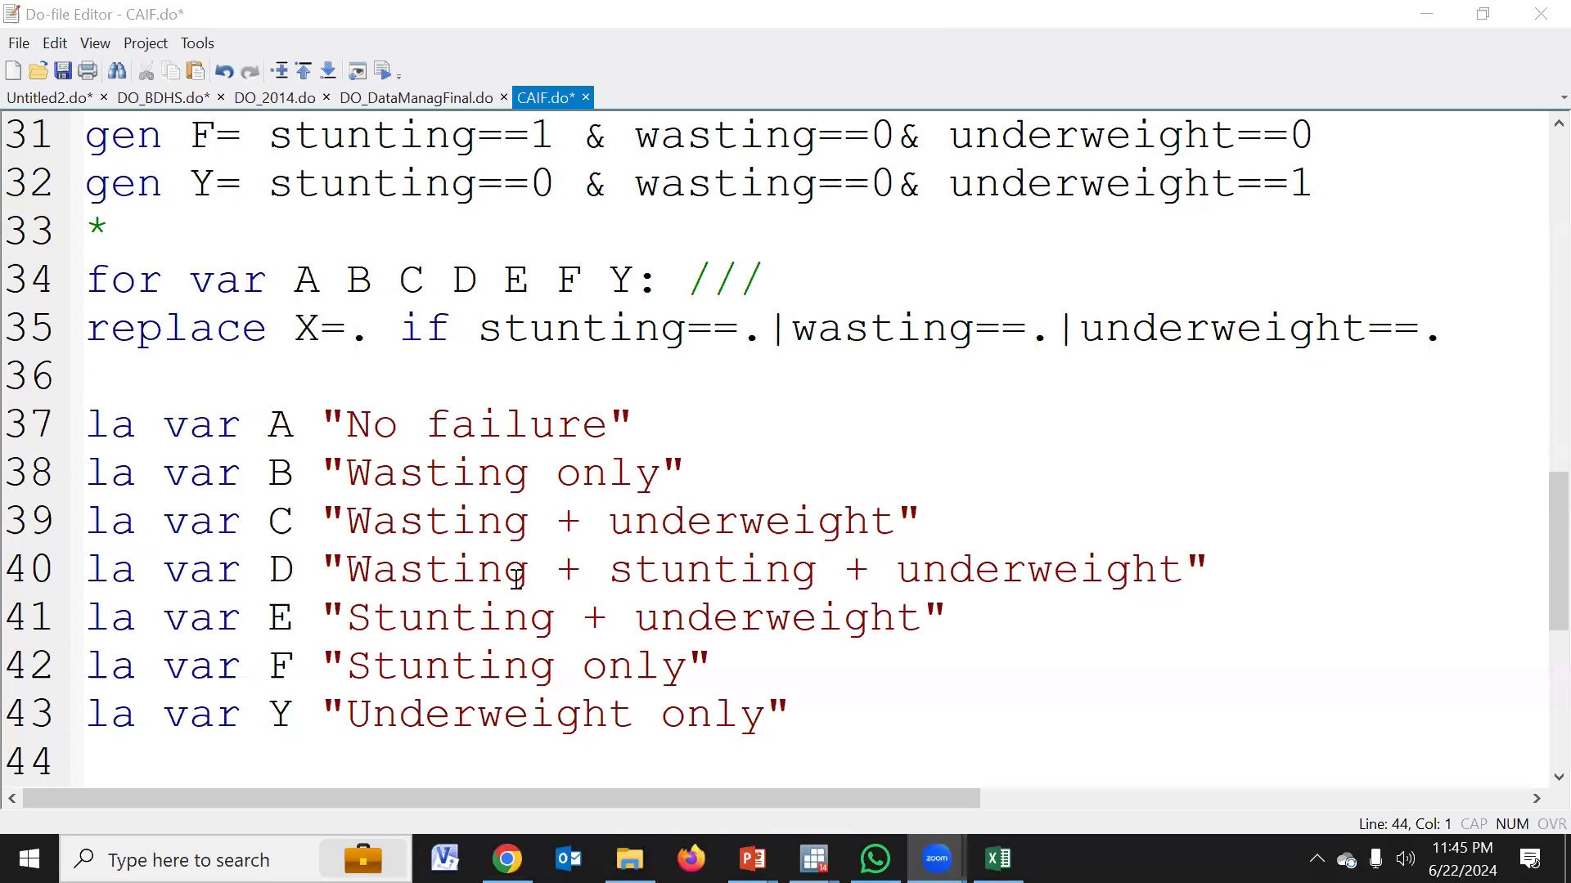
Delete three of the extra blank lines between the variable label commands and the tab1 command
scroll(379, 611, down, 2)
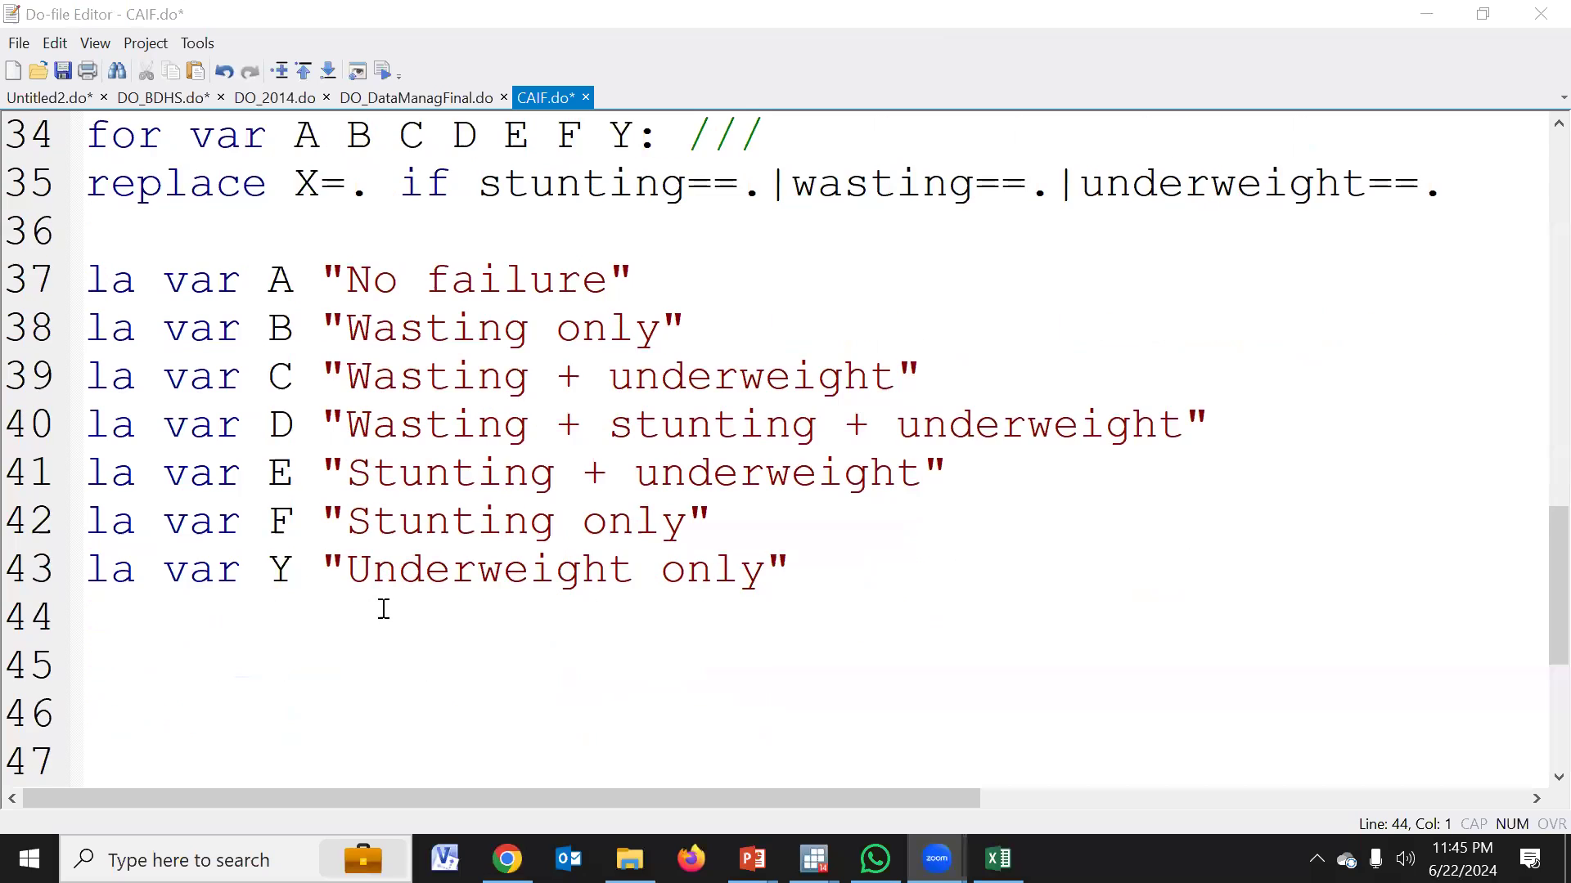
click(161, 481)
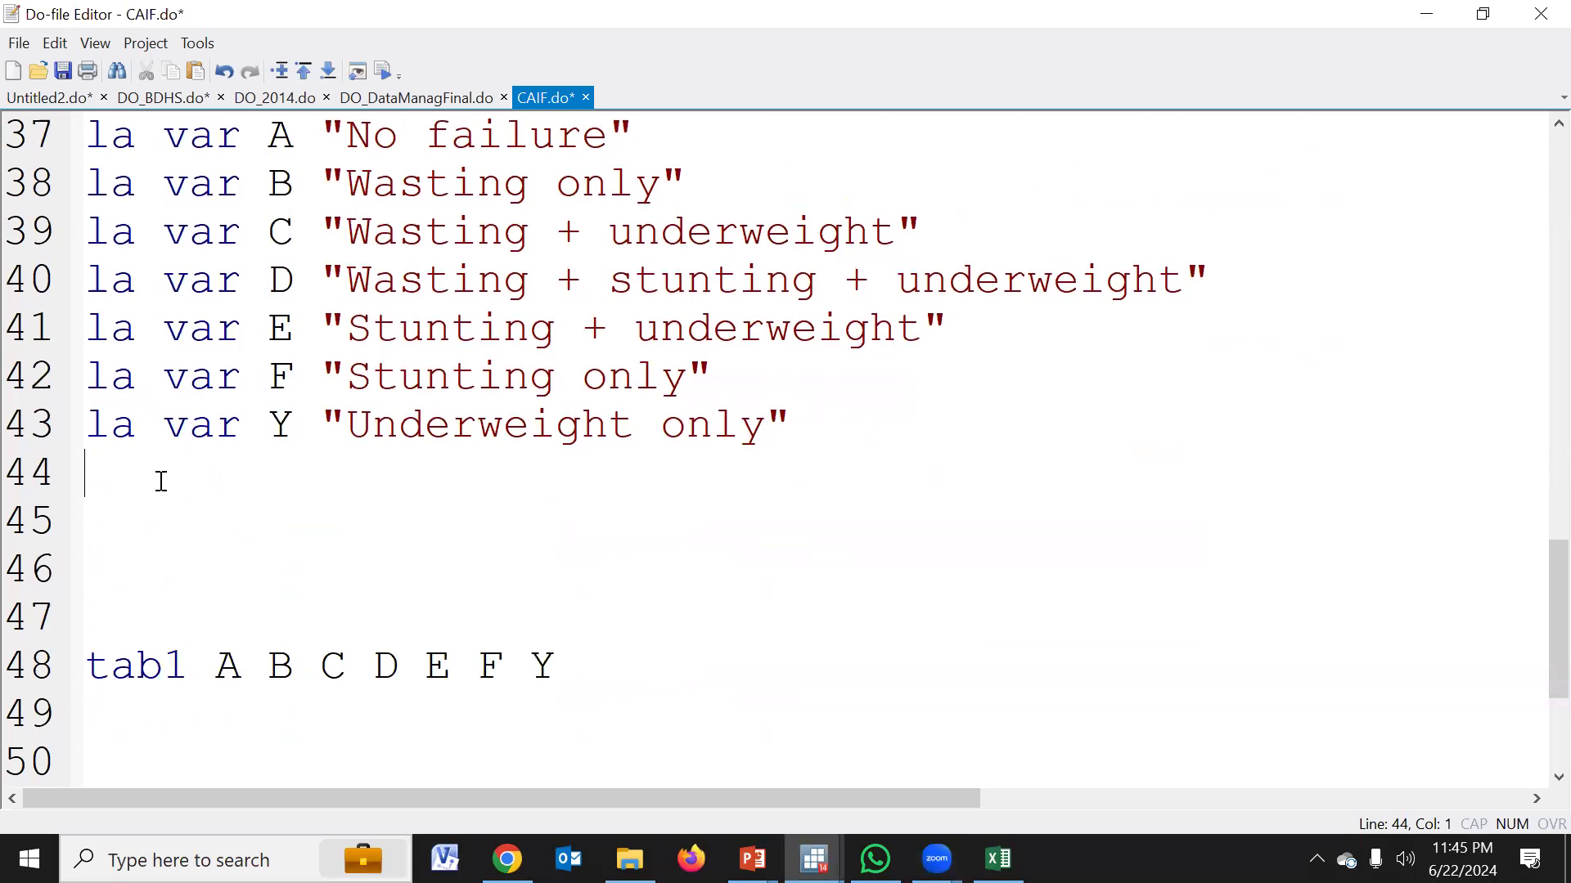
key(Delete)
key(Delete)
key(Delete)
scroll(239, 452, up, 2)
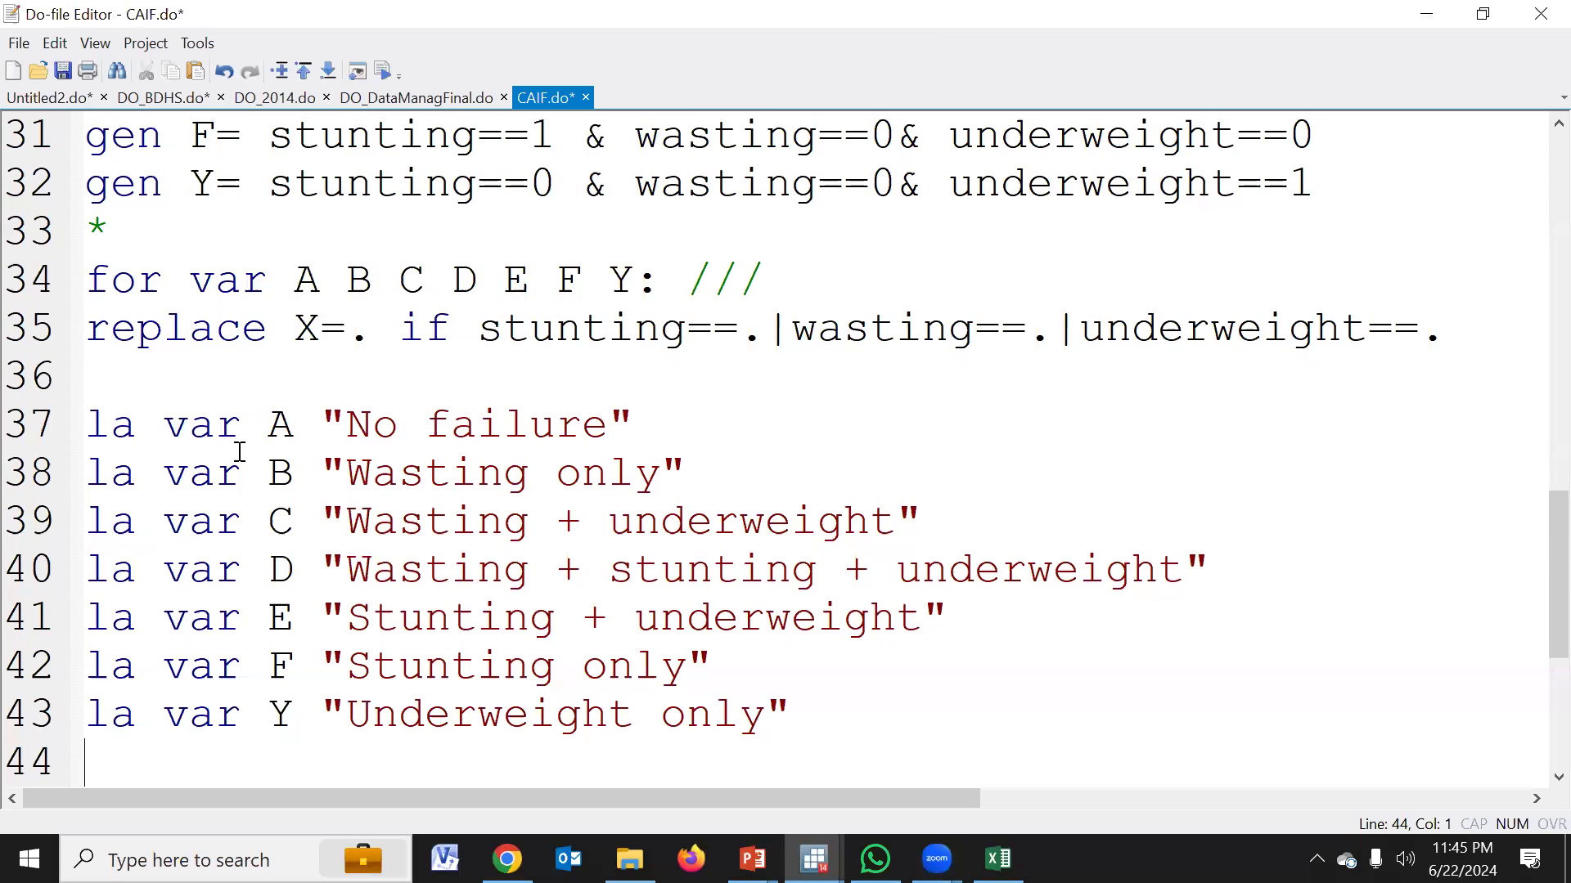
Execute only the label commands for A through Y on lines 37 to 43 and review the labels in the main Stata window
drag(40, 417, 41, 708)
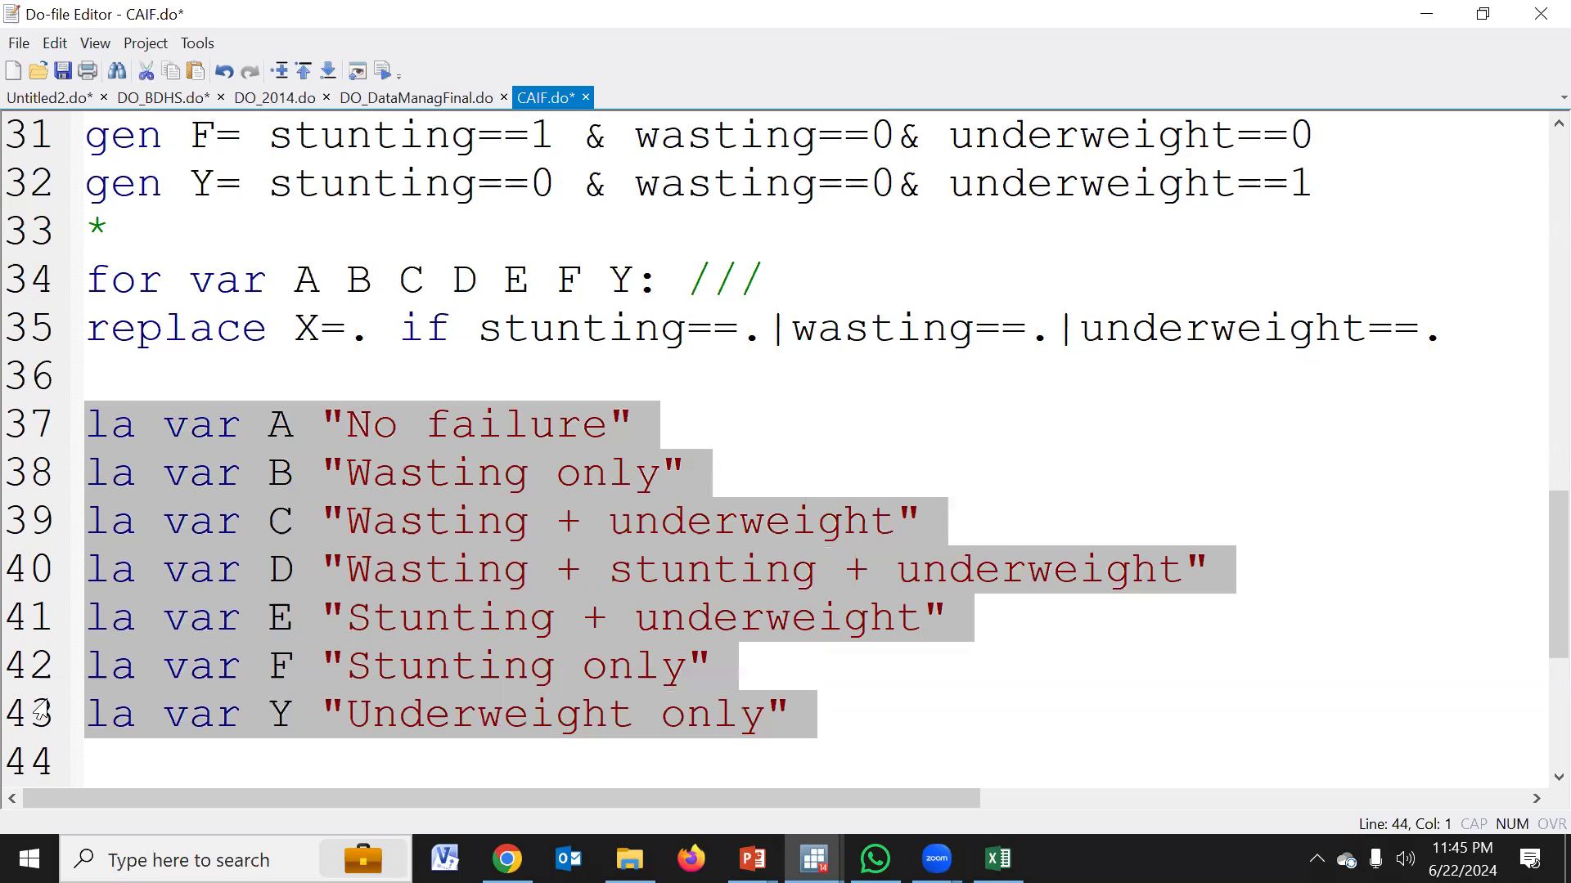
click(390, 80)
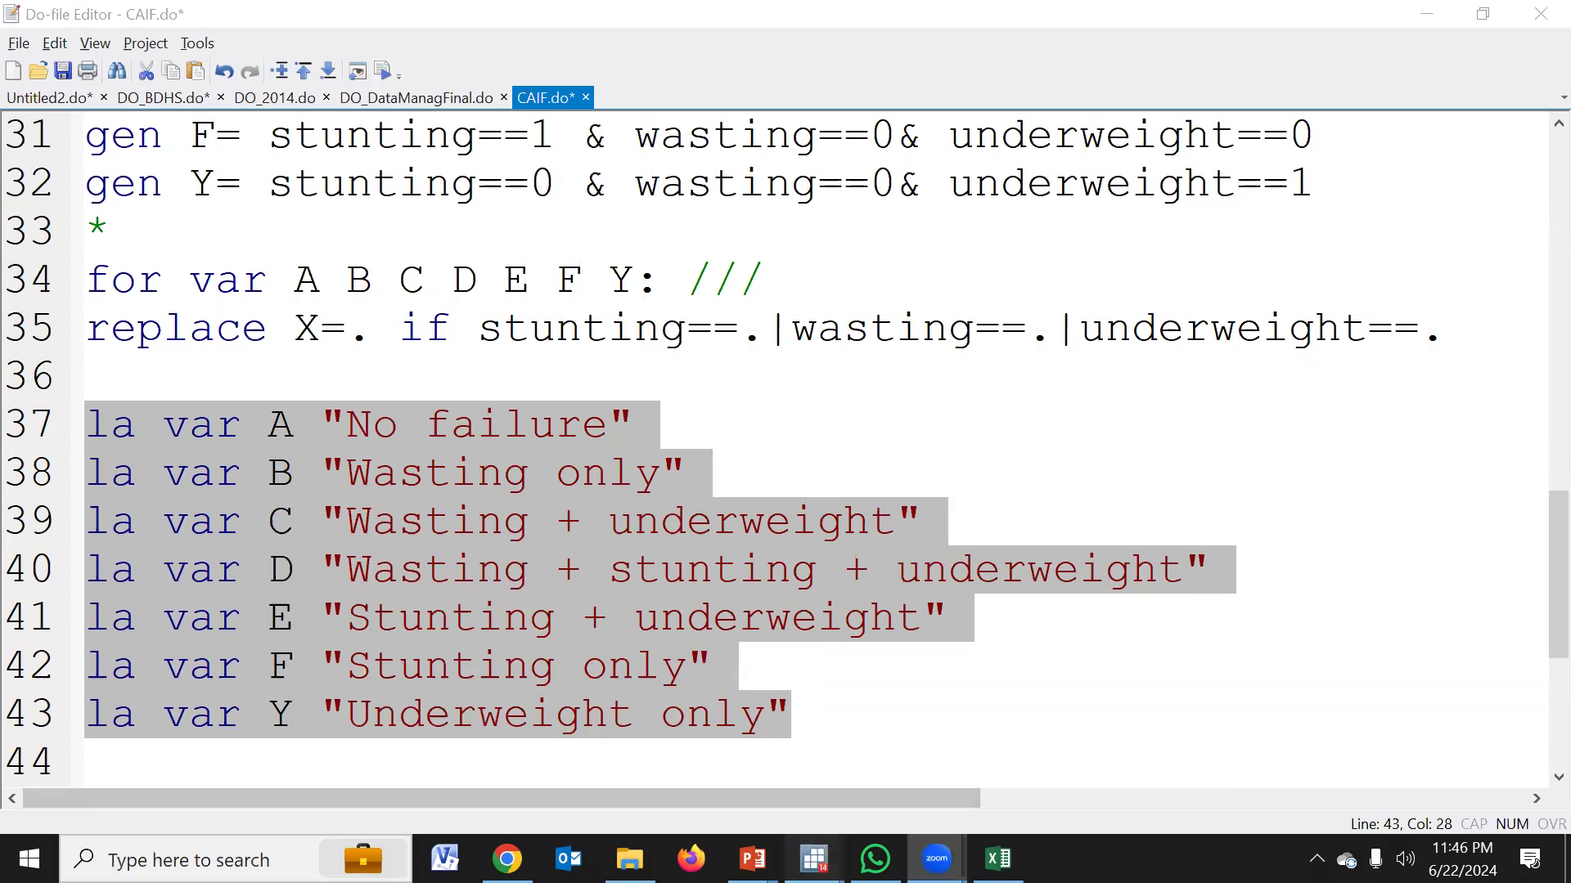
mouse_move(814, 859)
click(548, 740)
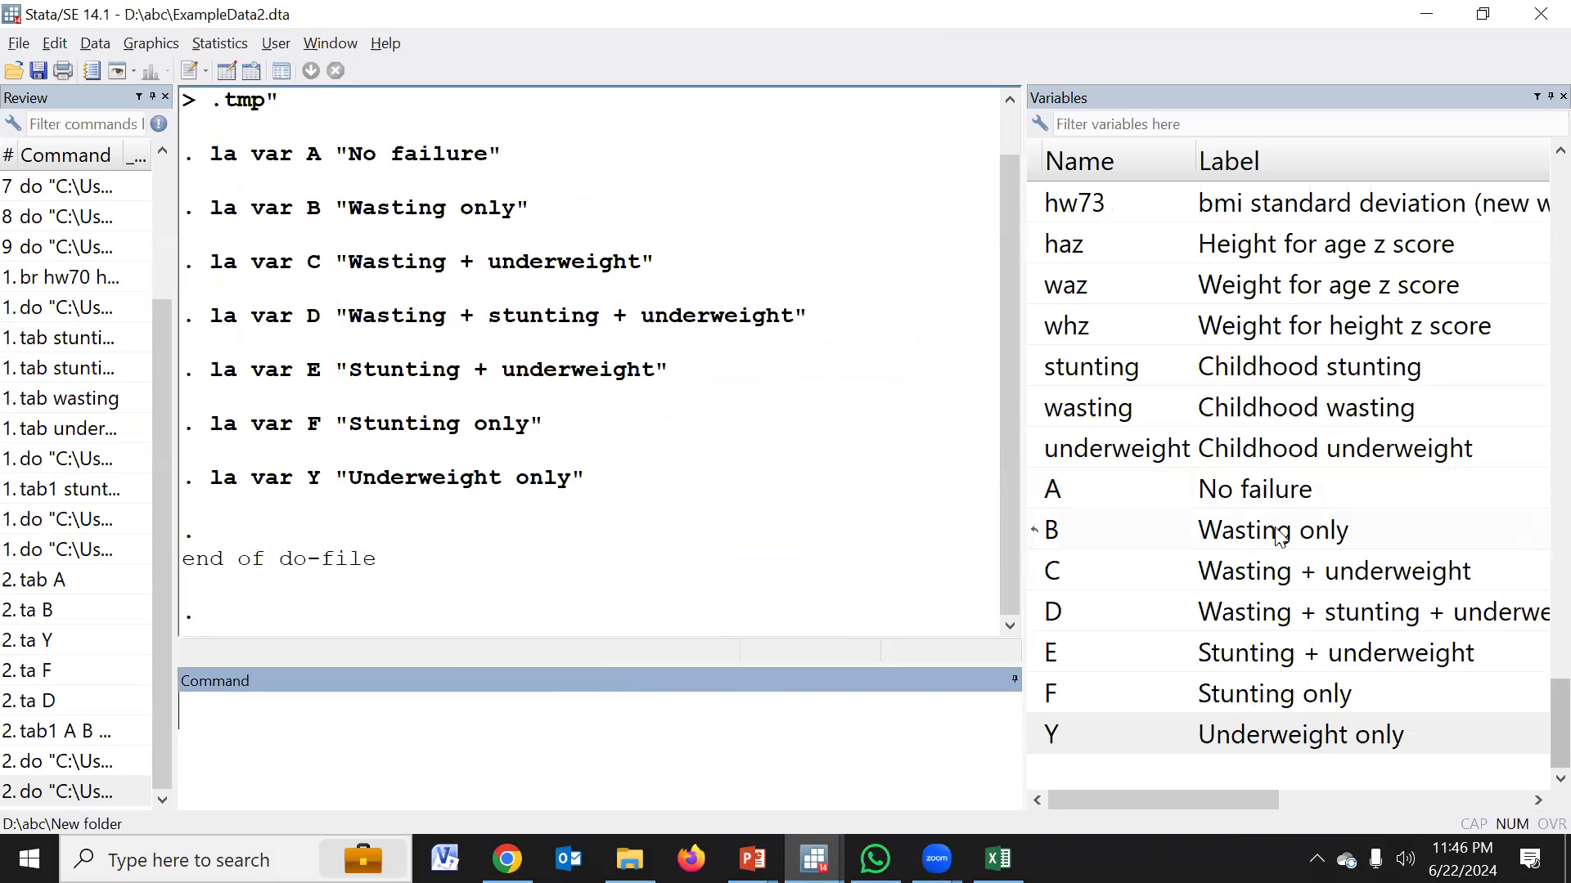
Run "tab A" to tabulate the labelled variable A
text(tab)
click(1039, 491)
key(Return)
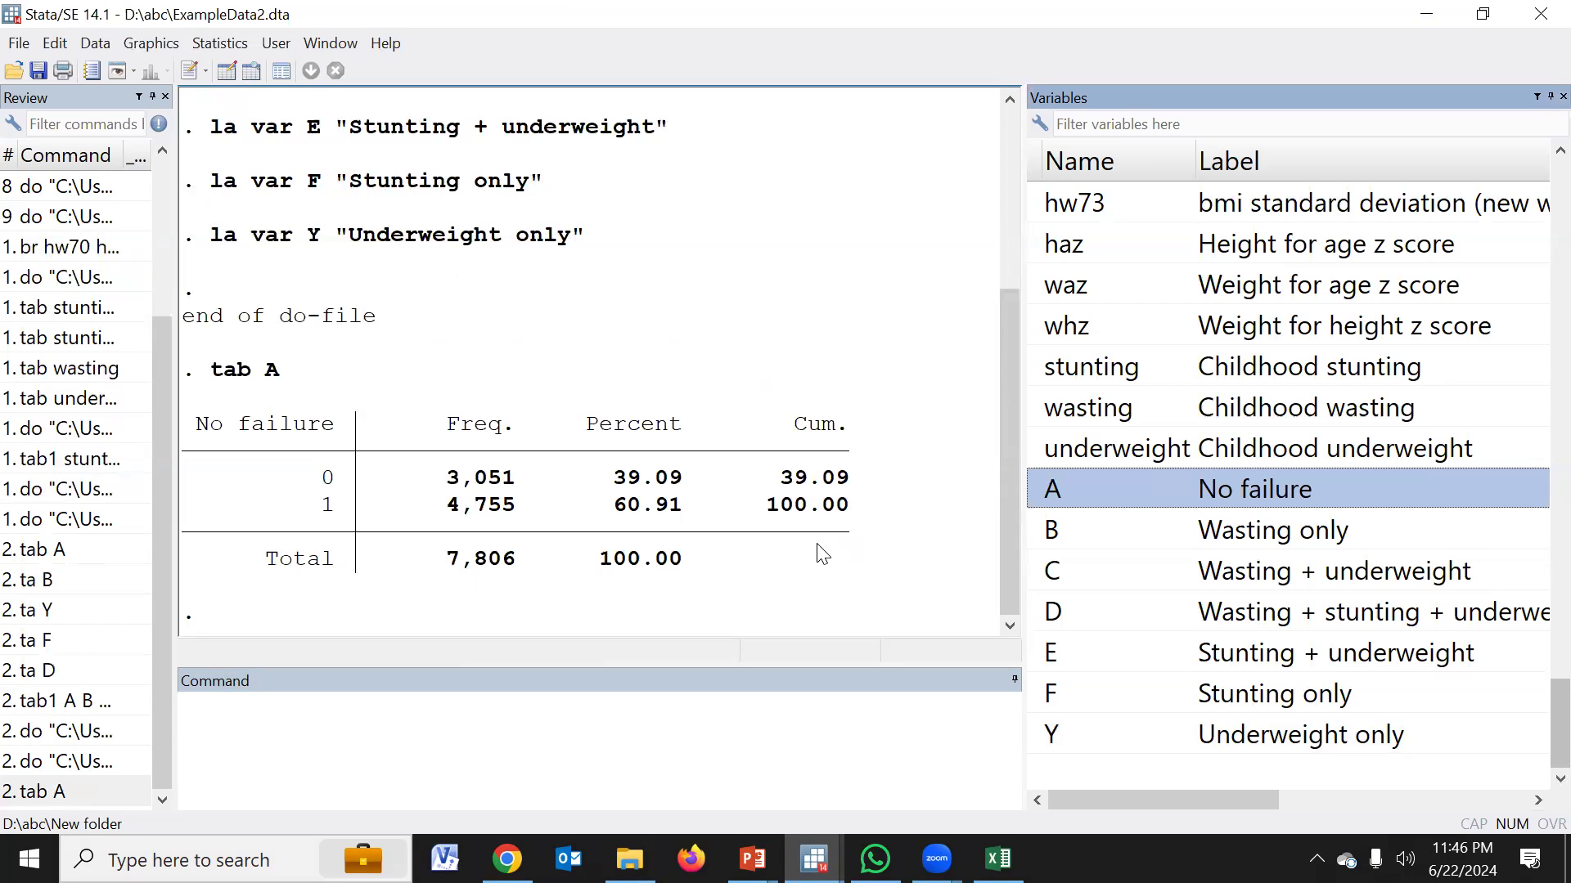
Start a "gen" command, find the sample weight variable v005 in the variable list, and widen the results area
click(603, 736)
scroll(1153, 489, up, 2)
scroll(1153, 488, up, 10)
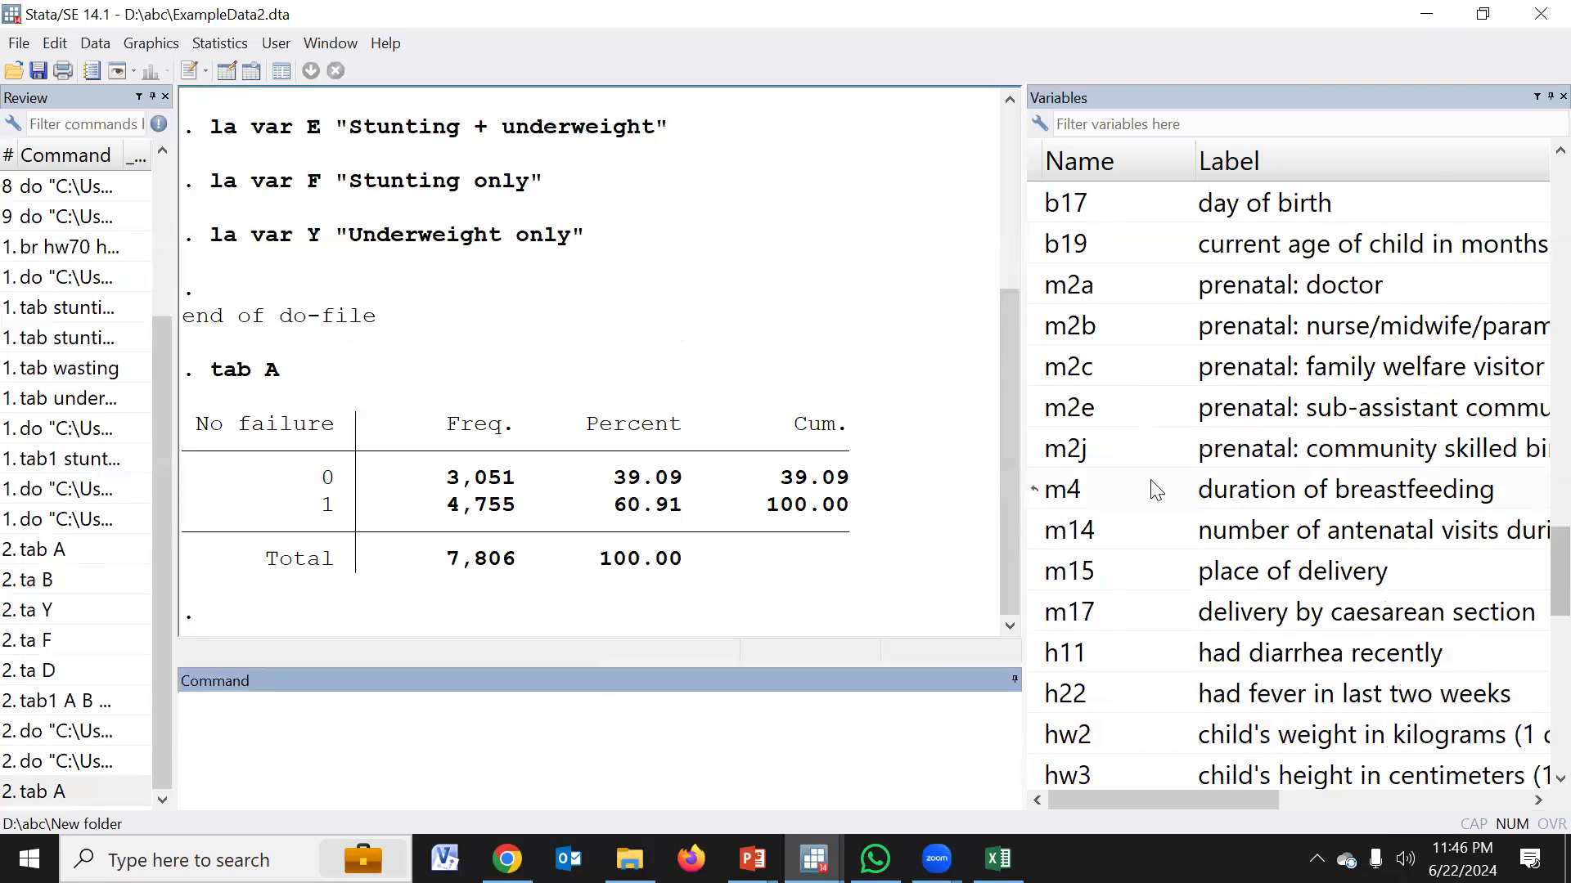
scroll(1153, 488, up, 2)
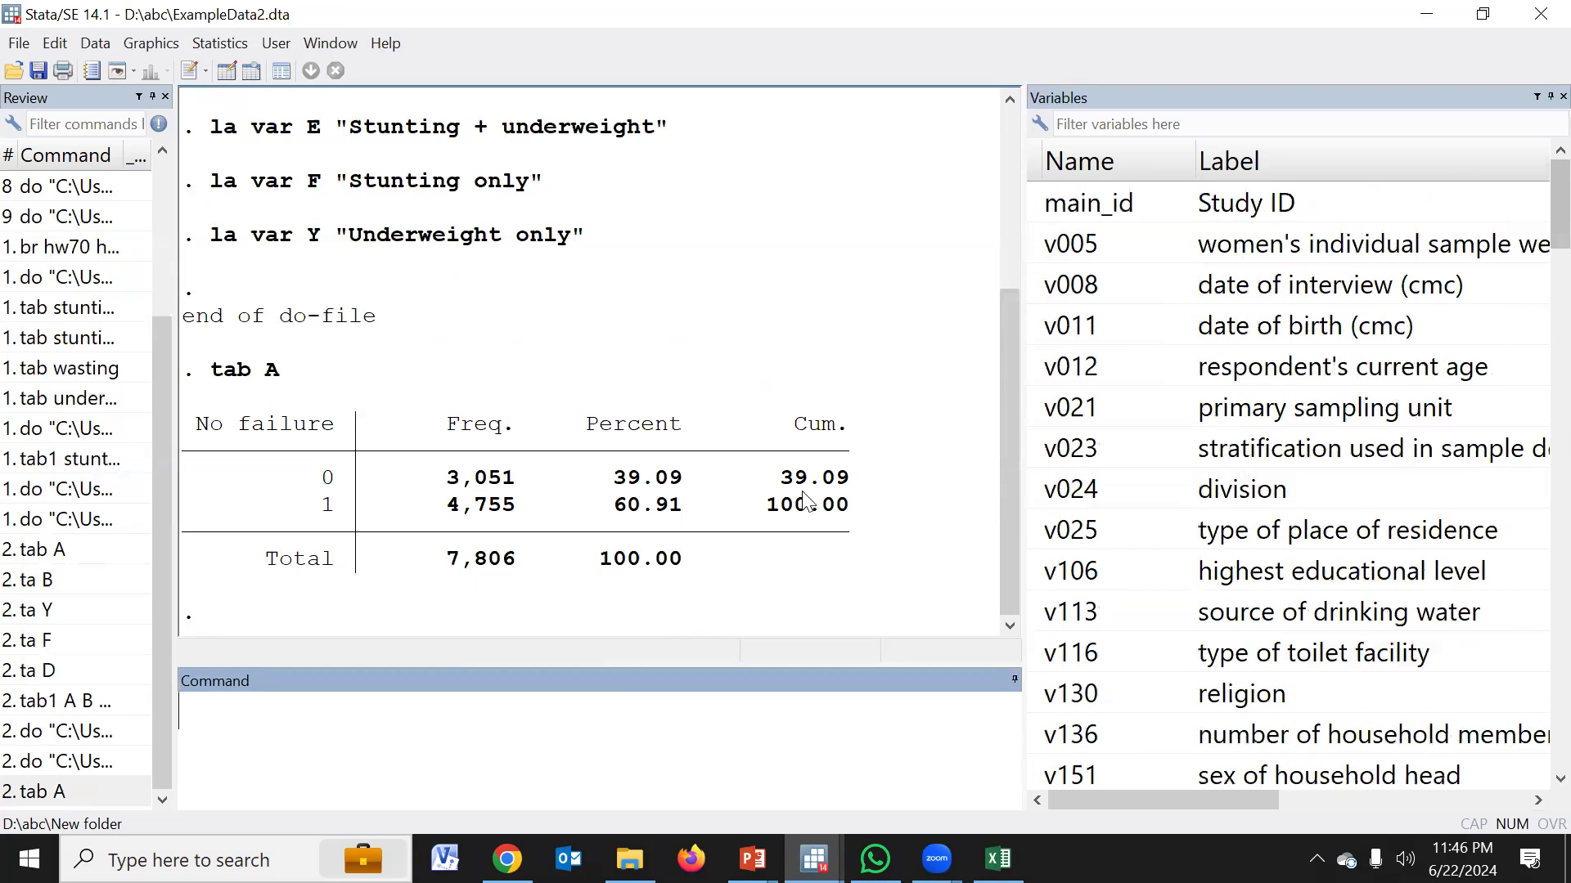
text(gen)
drag(1021, 408, 820, 389)
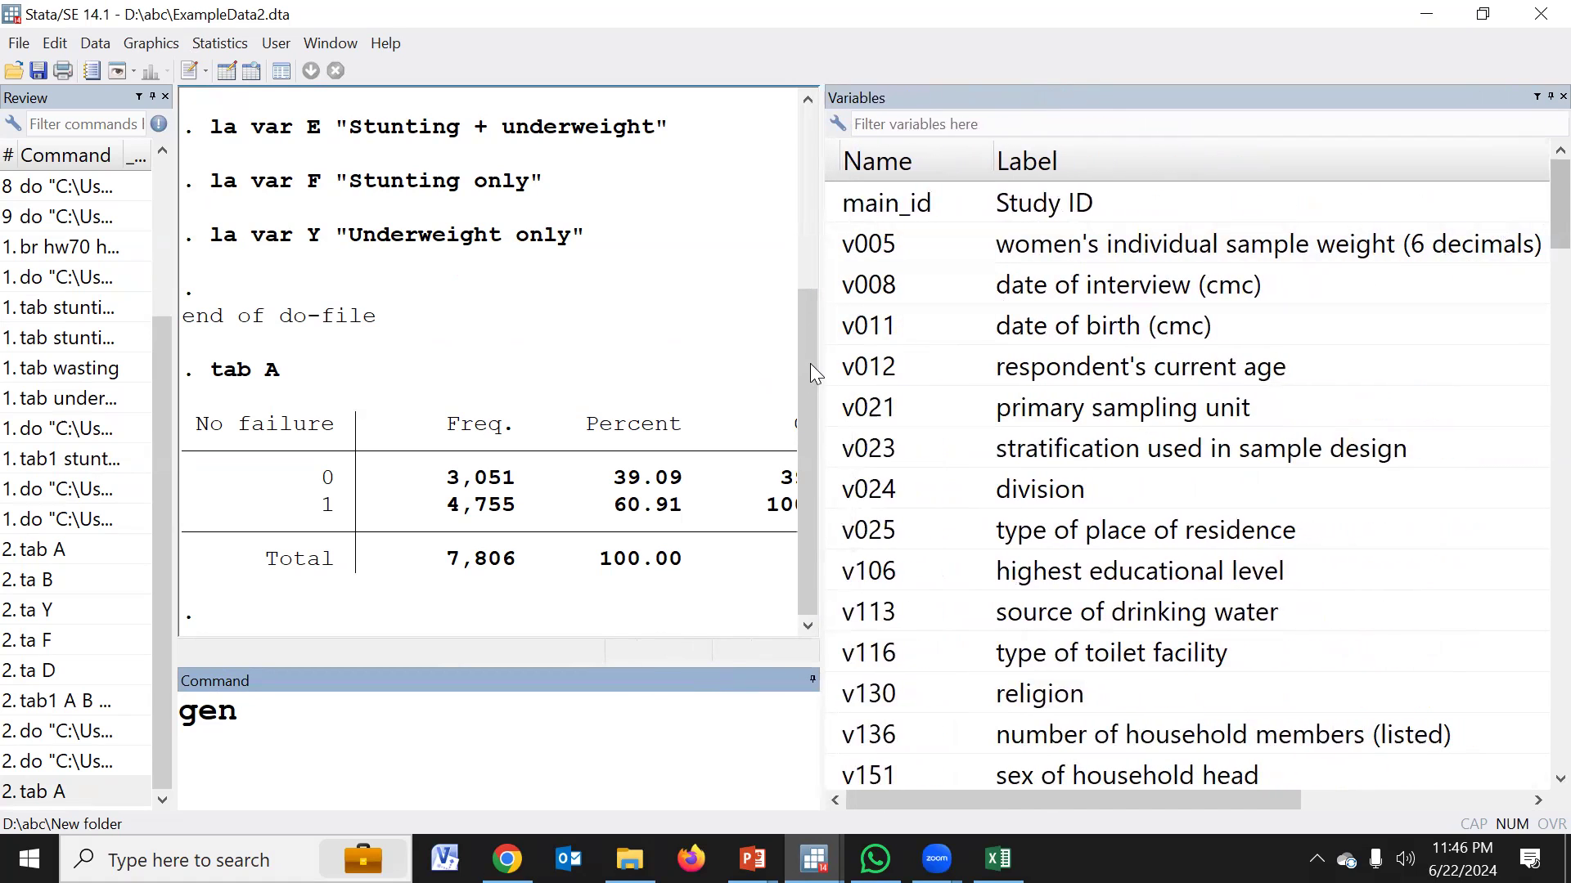
drag(820, 359, 1219, 324)
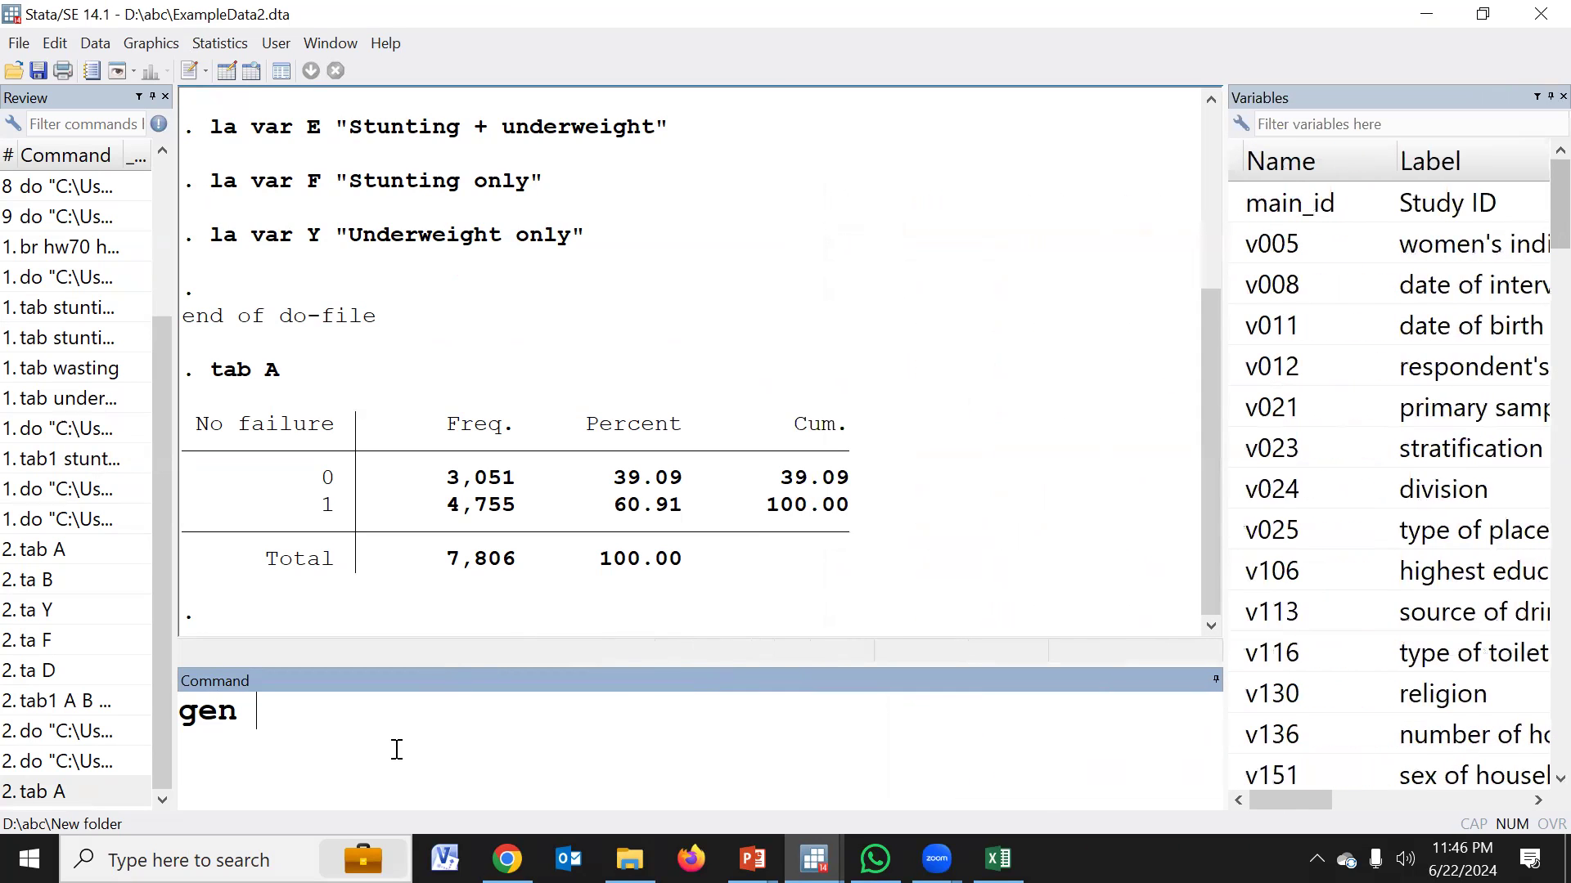
Generate the sample weight variable by running "gen swt= v005/1000000"
text(w)
key(BackSpace)
key(BackSpace)
text(swt)
key(Left)
key(Left)
key(Left)
key(Right)
key(Right)
key(Right)
text(=)
click(1237, 246)
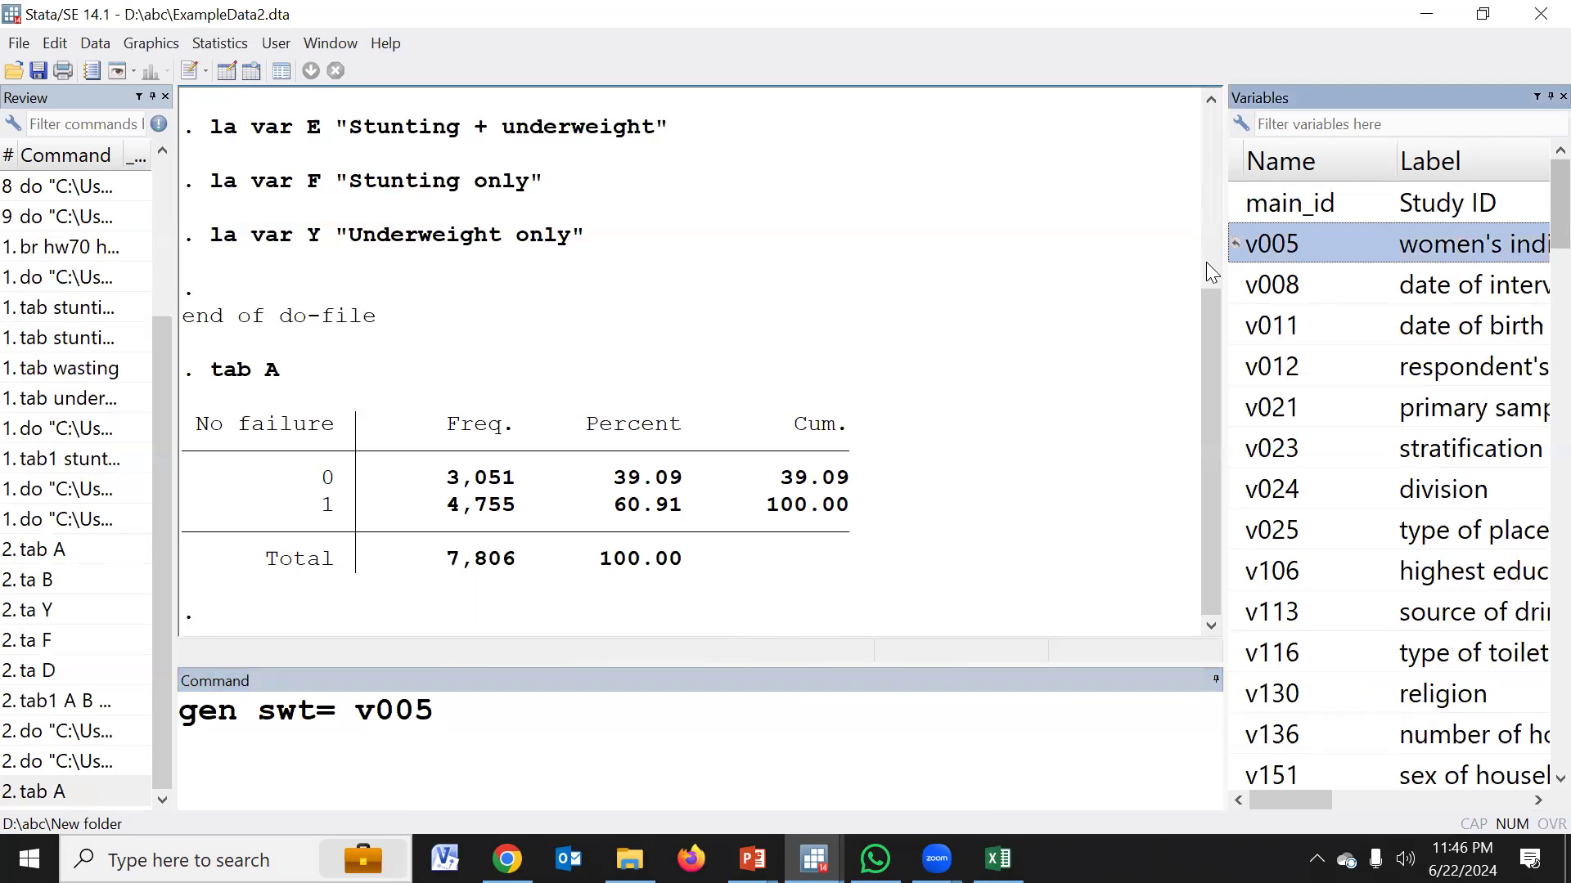
click(837, 718)
text(/)
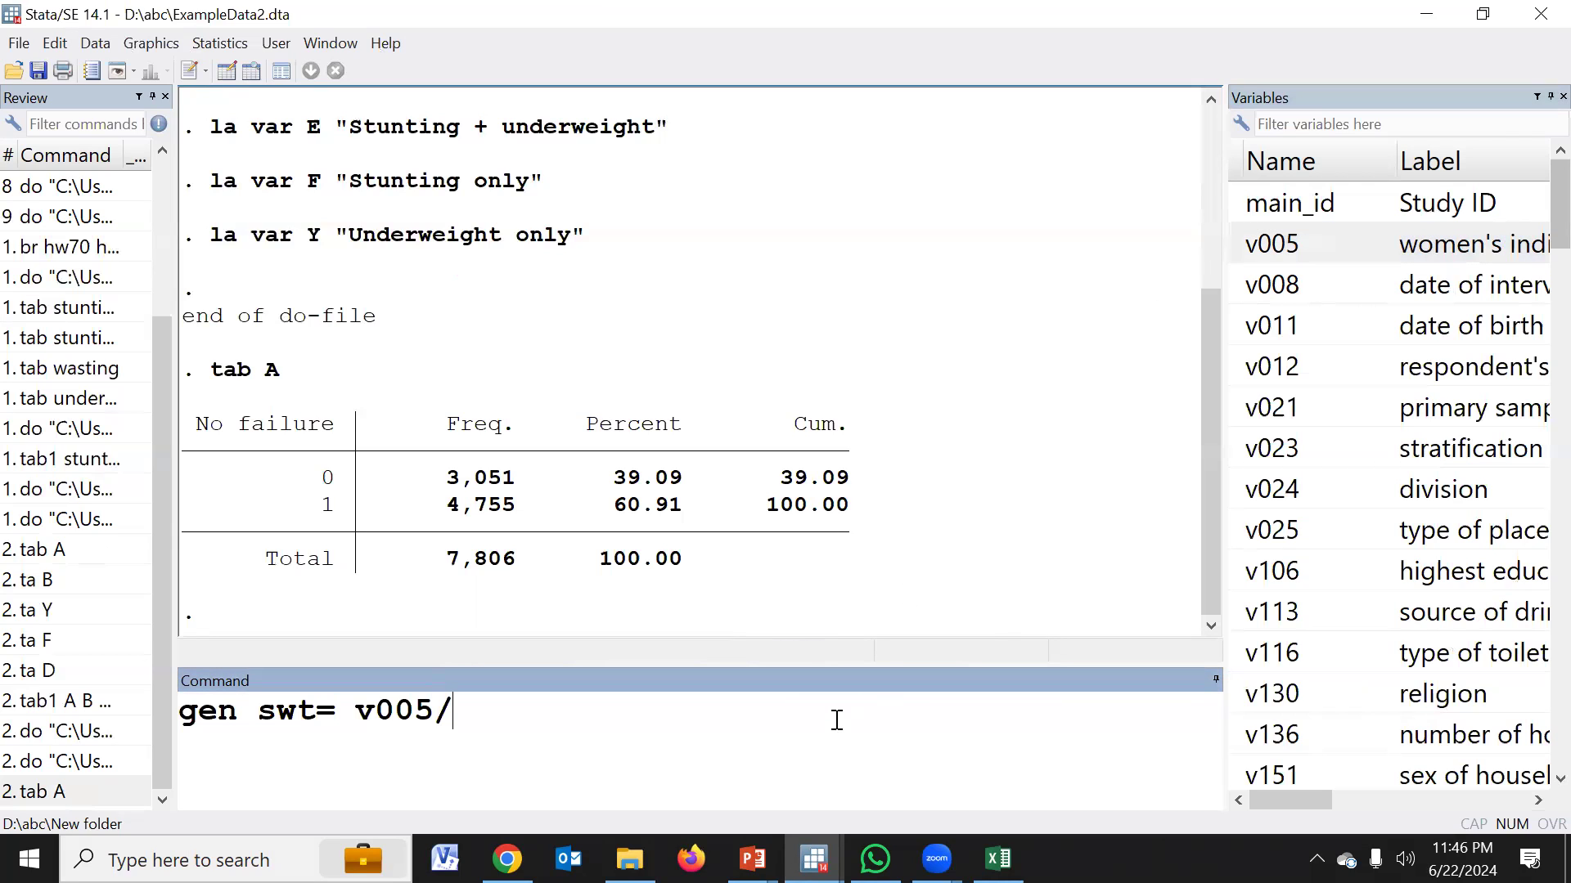
text(1000000)
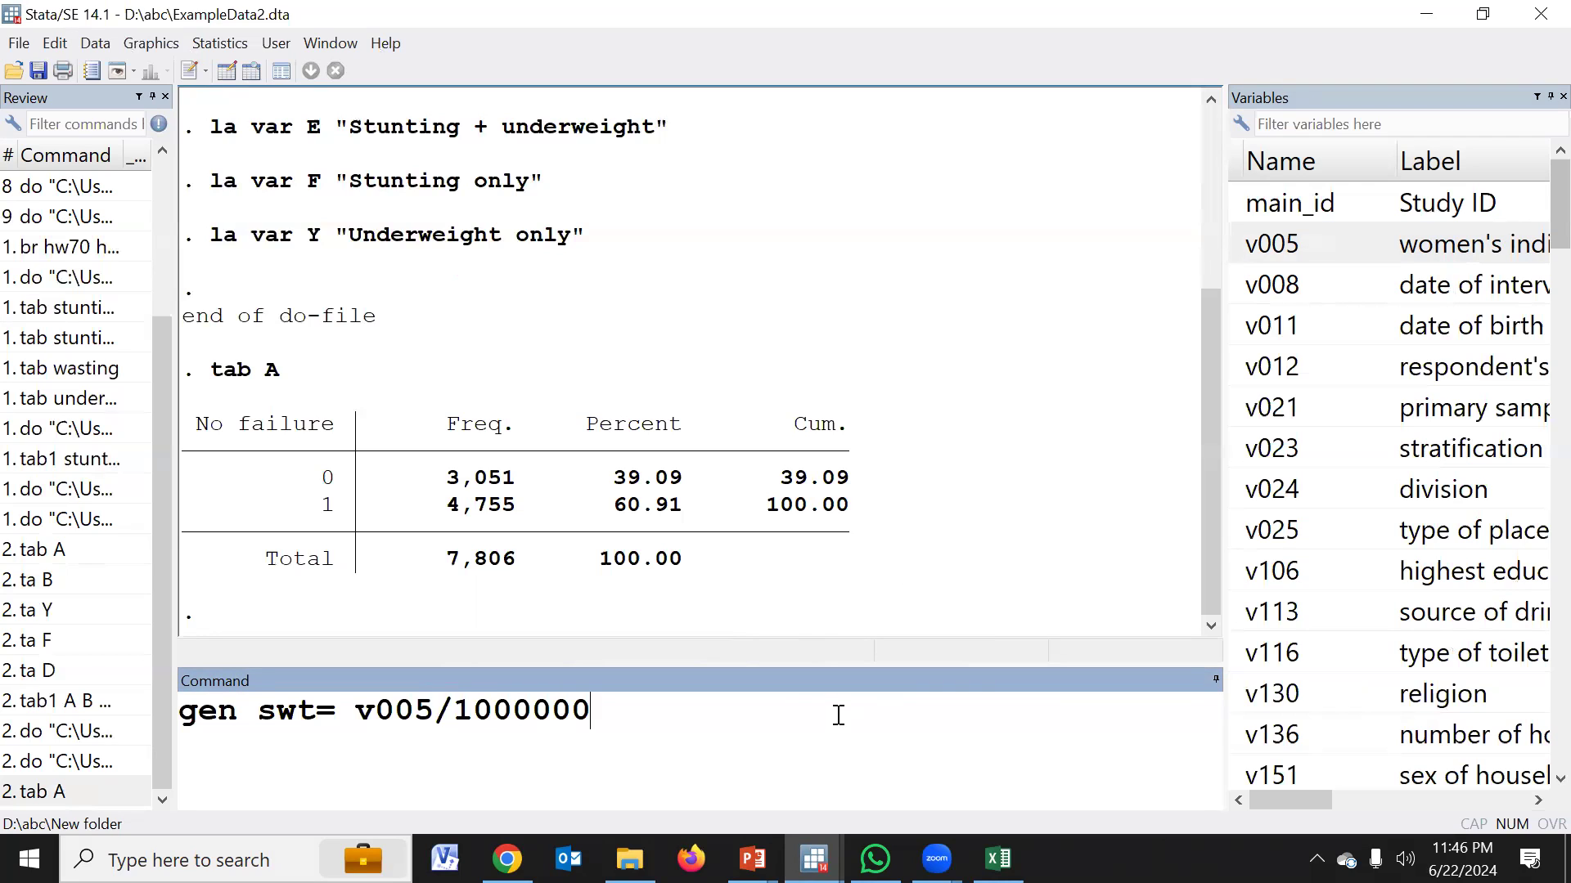
key(Return)
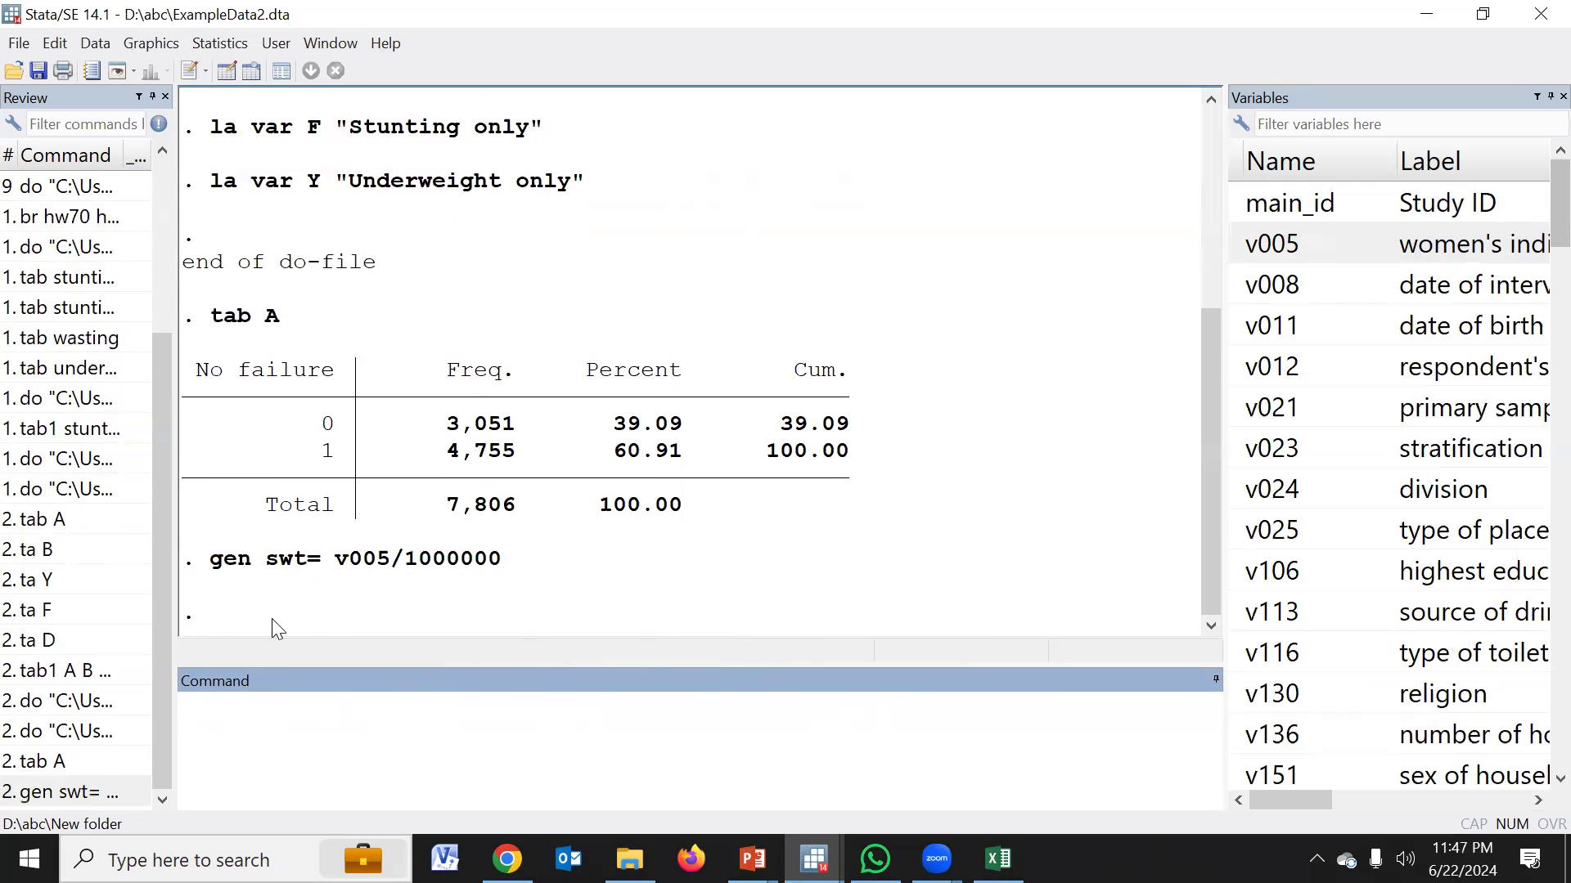
Reuse the earlier "tab A" command with swt as importance weight and run it as "tab A [iw=swt]"
drag(267, 565, 296, 565)
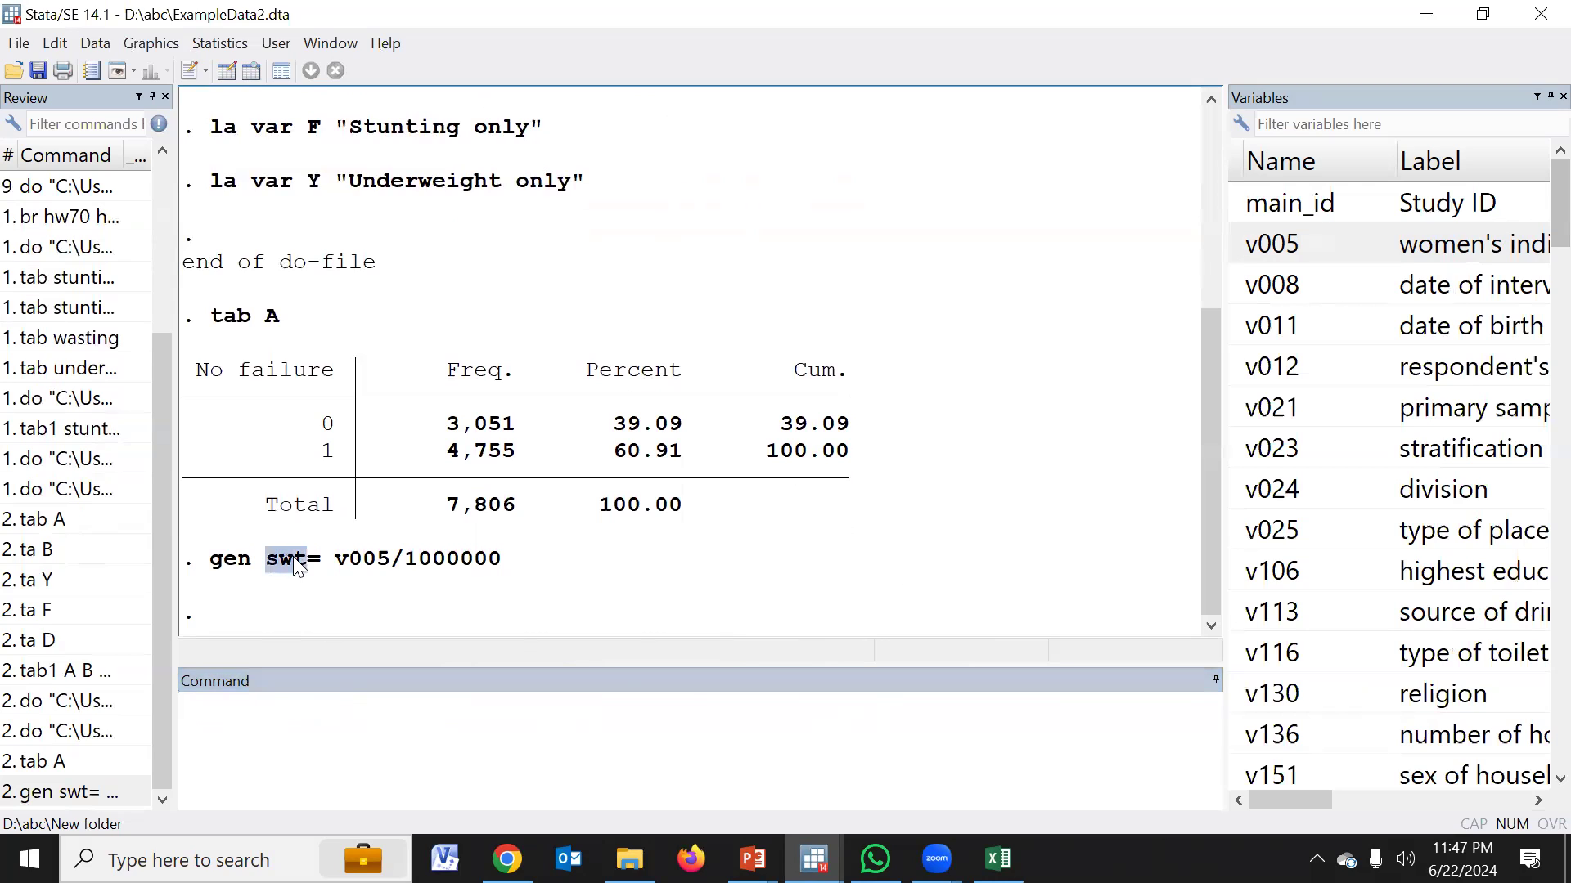
right_click(296, 565)
click(317, 567)
click(118, 762)
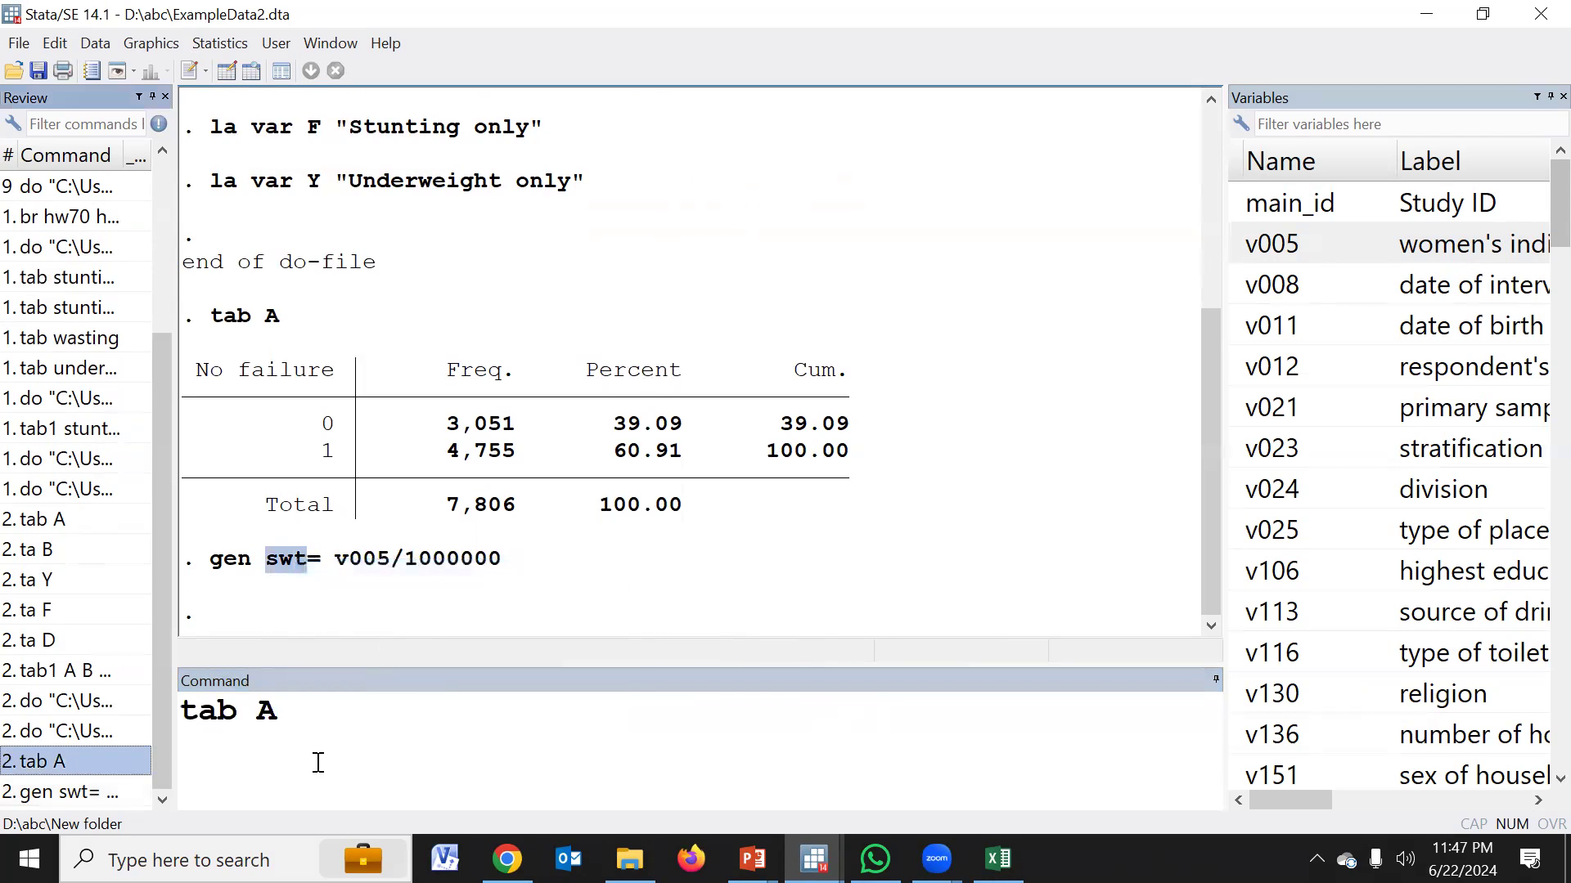
click(421, 744)
text([])
key(Left)
text(iw=swt)
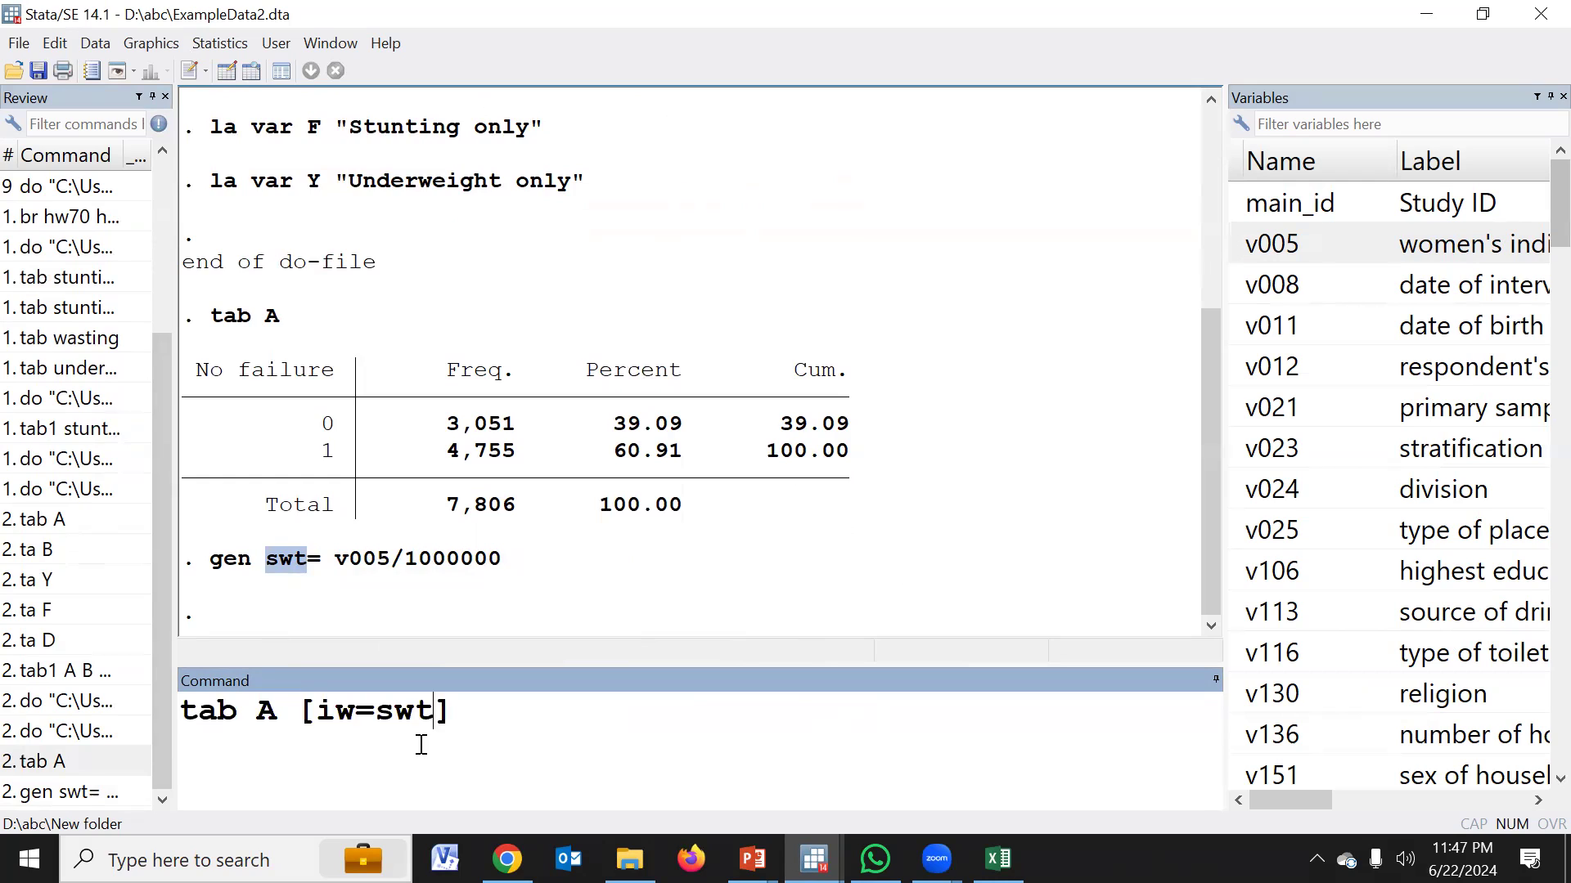
key(Return)
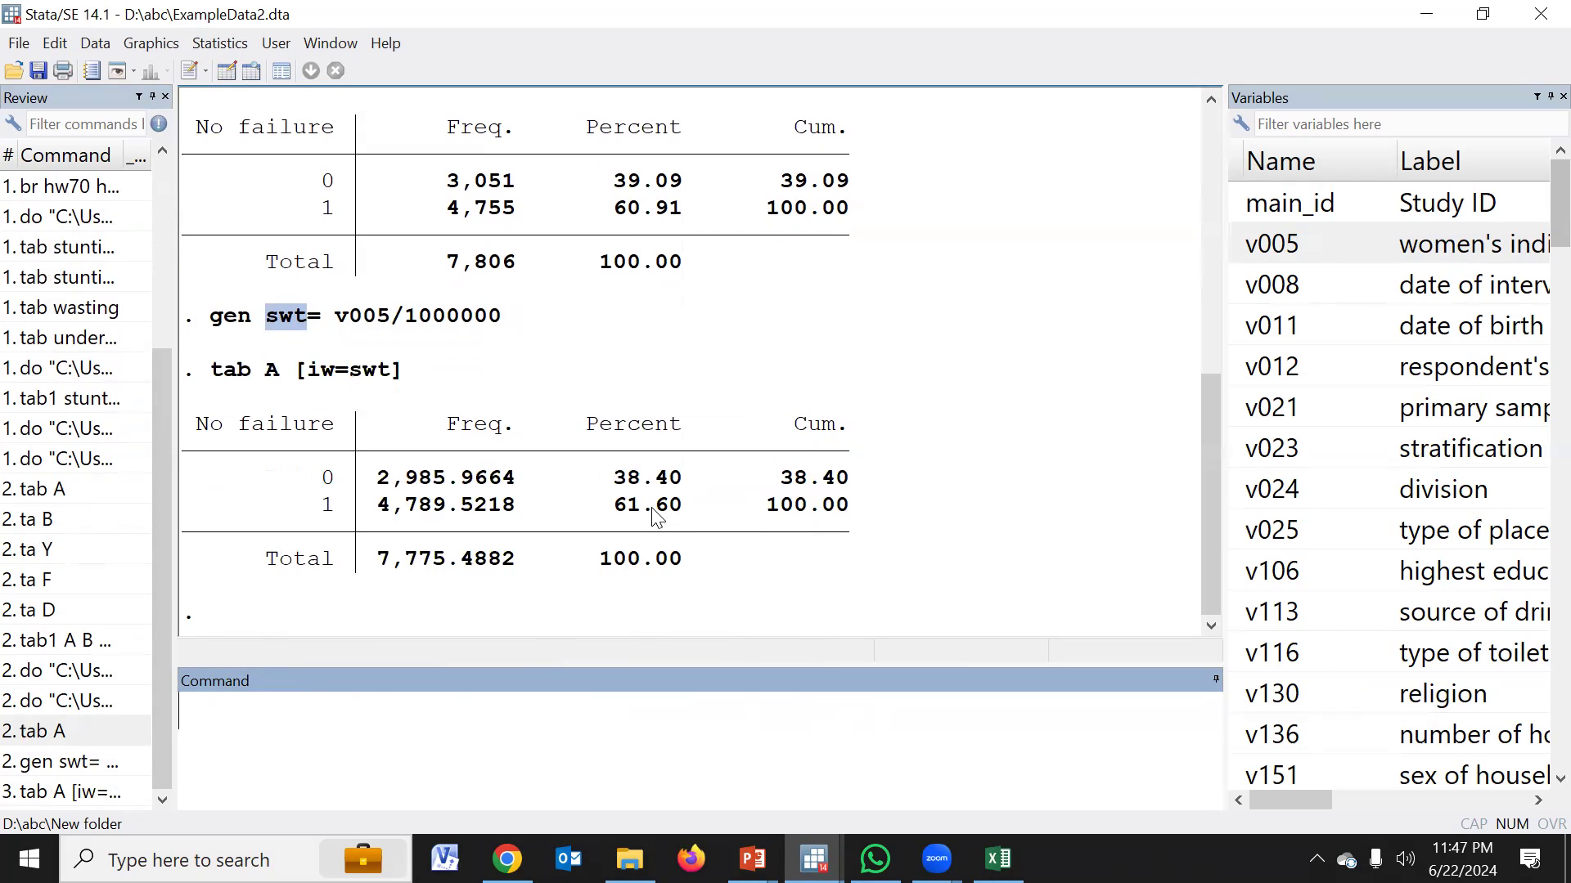
Reuse the weighted tabulation command with variable F in place of A and run it as "tab F [iw=swt]"
click(77, 791)
click(282, 710)
key(BackSpace)
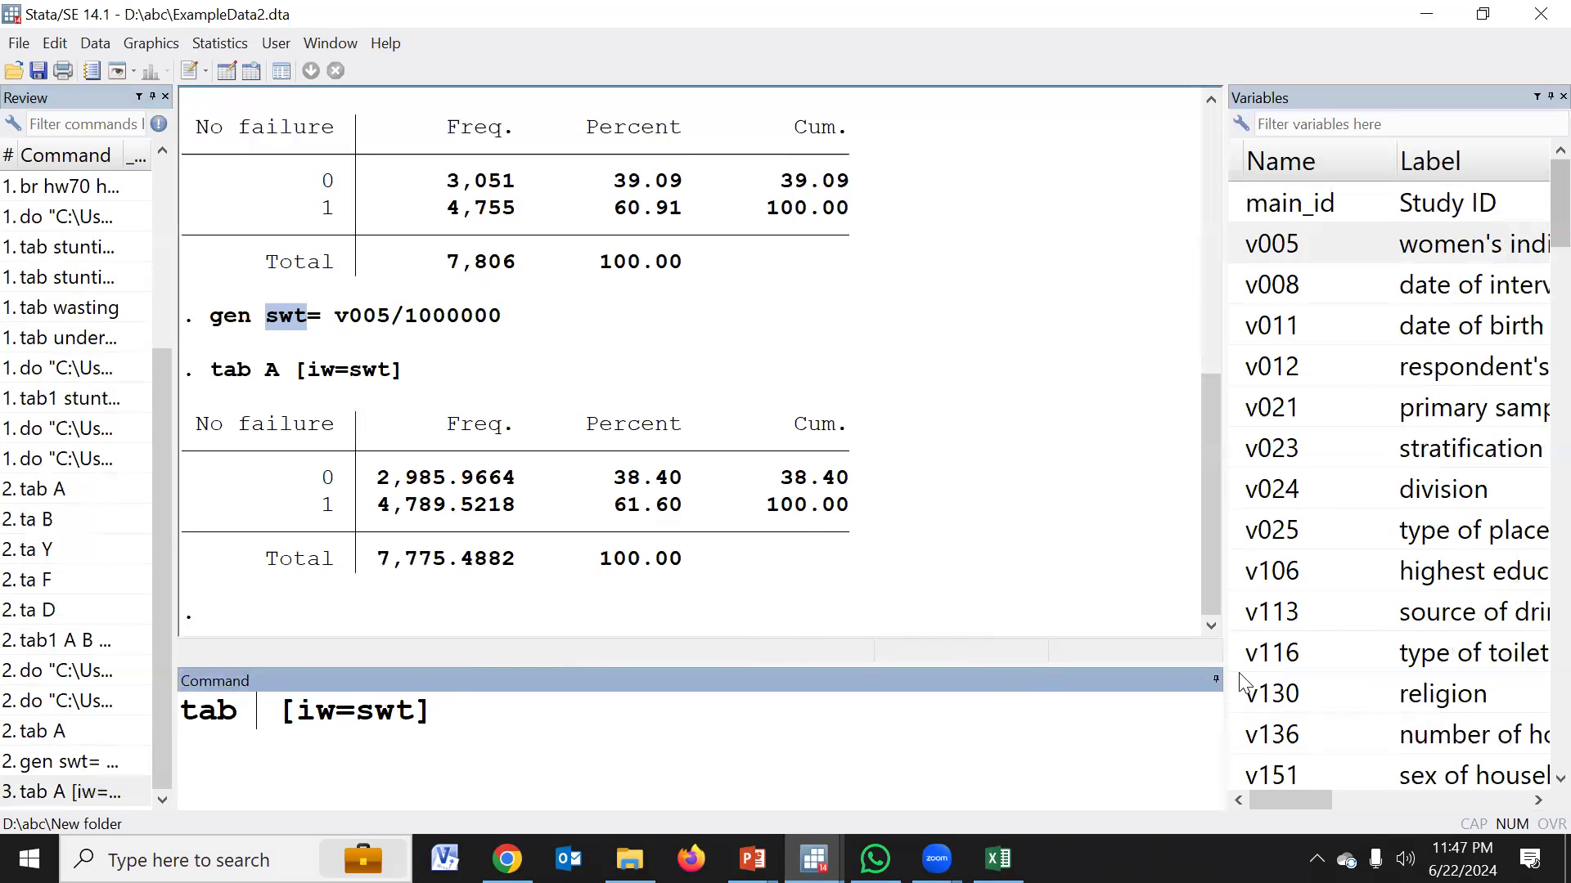
scroll(1405, 711, down, 10)
scroll(1405, 712, down, 5)
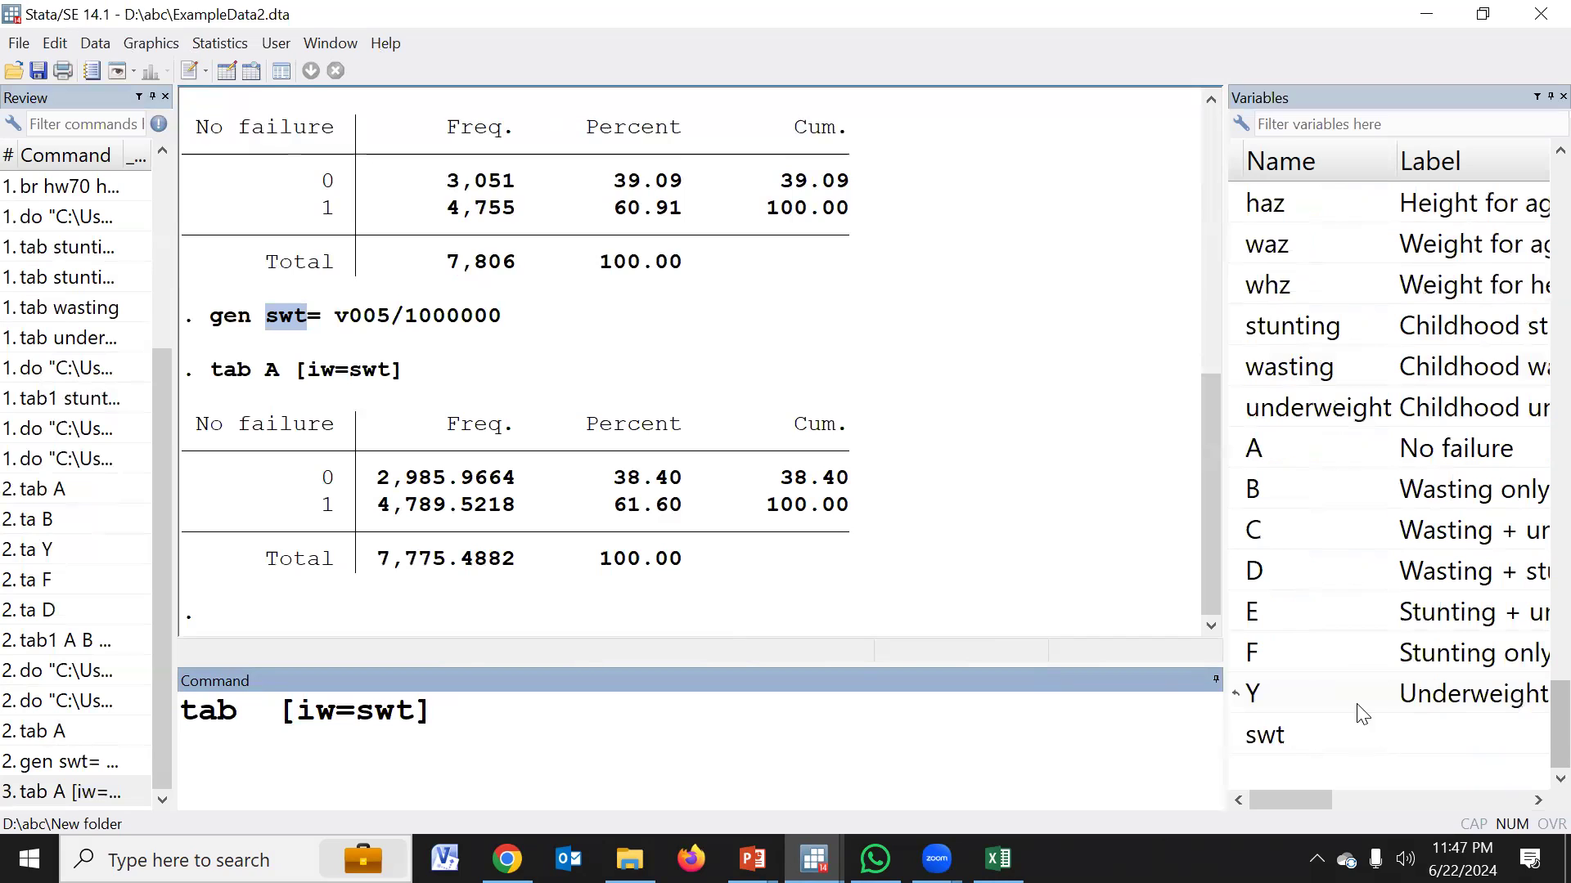
click(1237, 653)
click(762, 761)
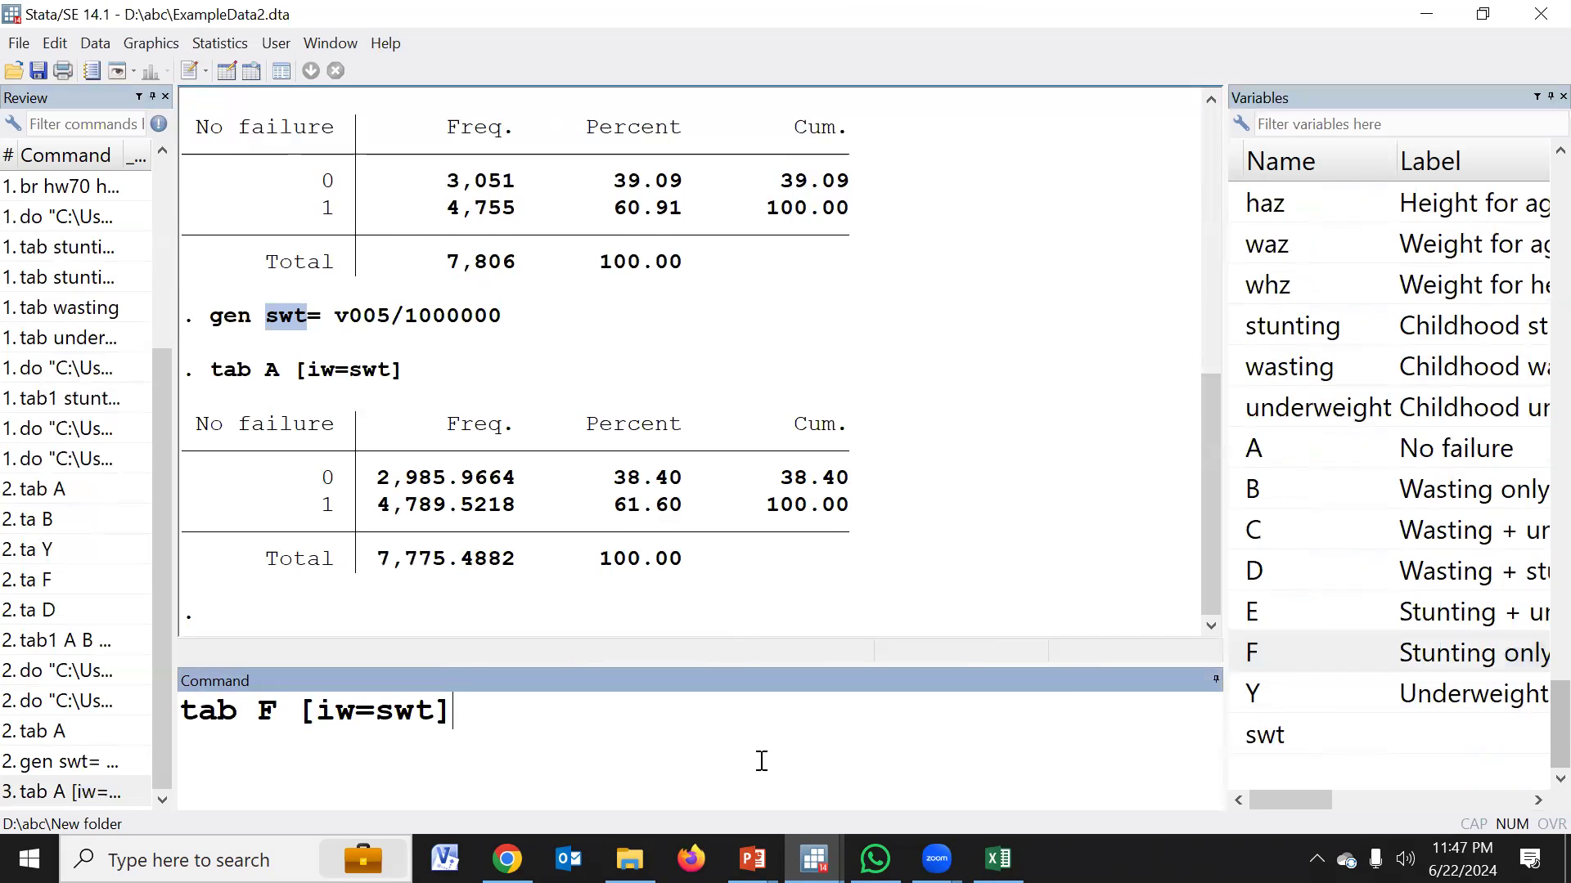
key(Return)
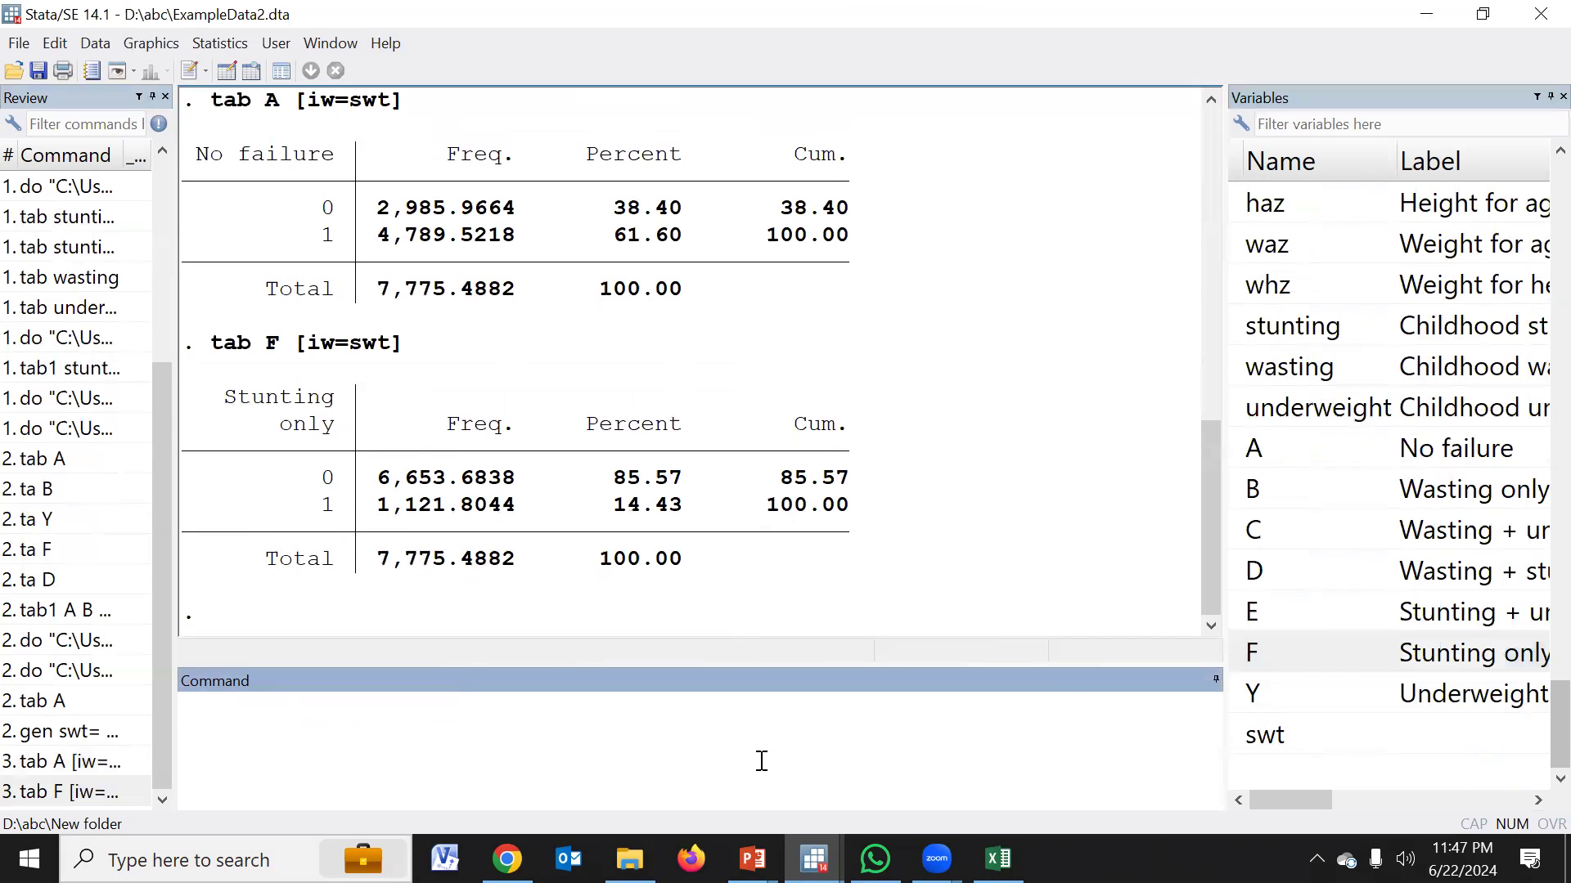
Widen the variable list to show full labels and look through it from the survey variables to the category variables and swt
click(898, 33)
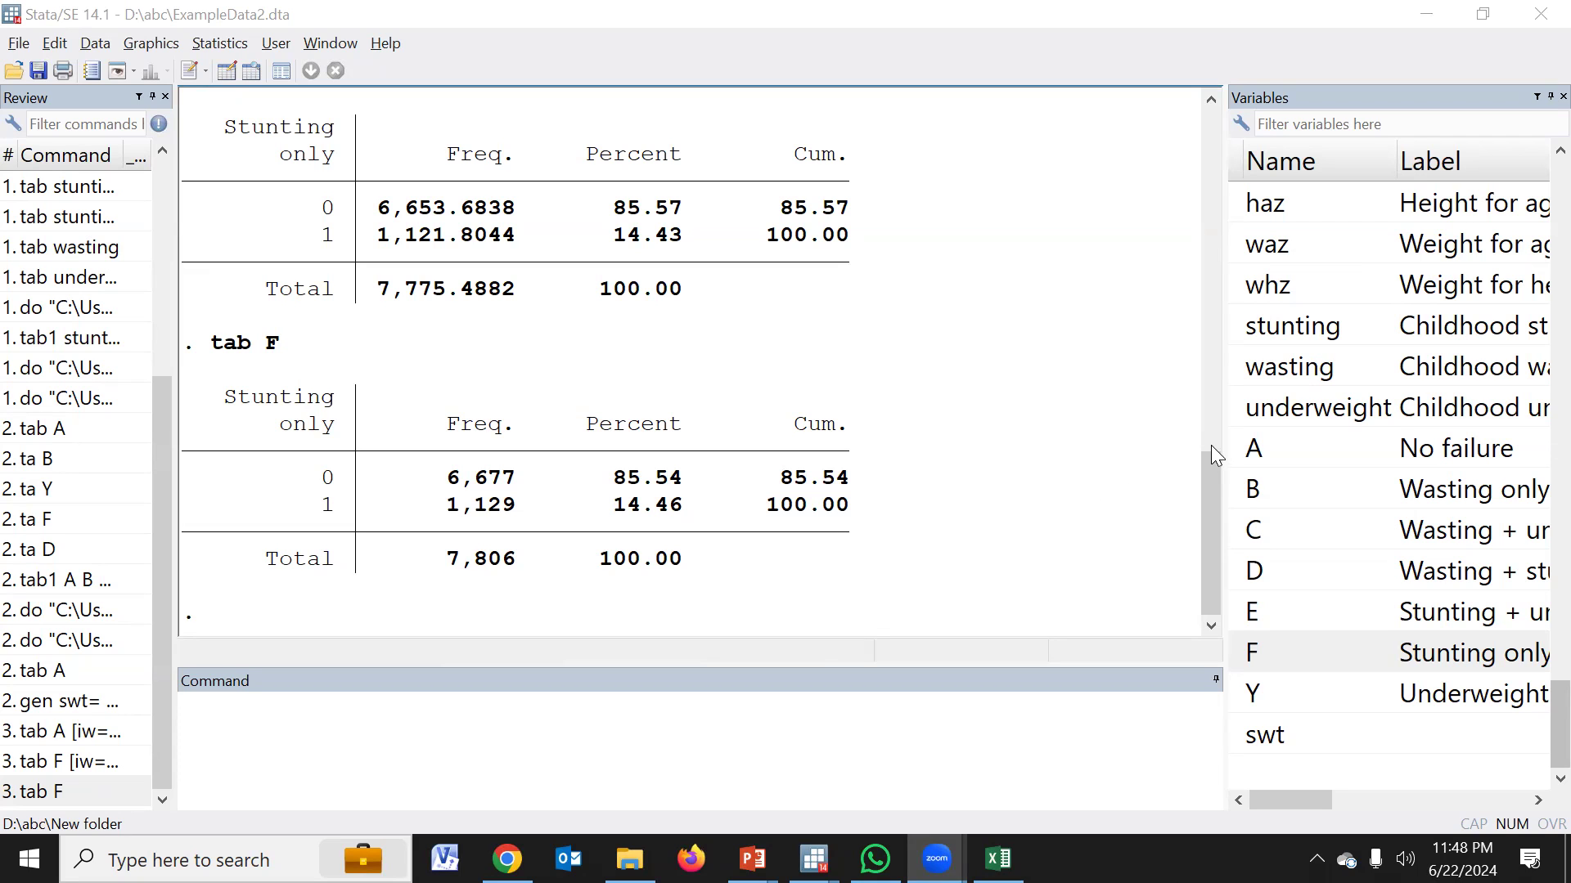
drag(1219, 438, 1016, 437)
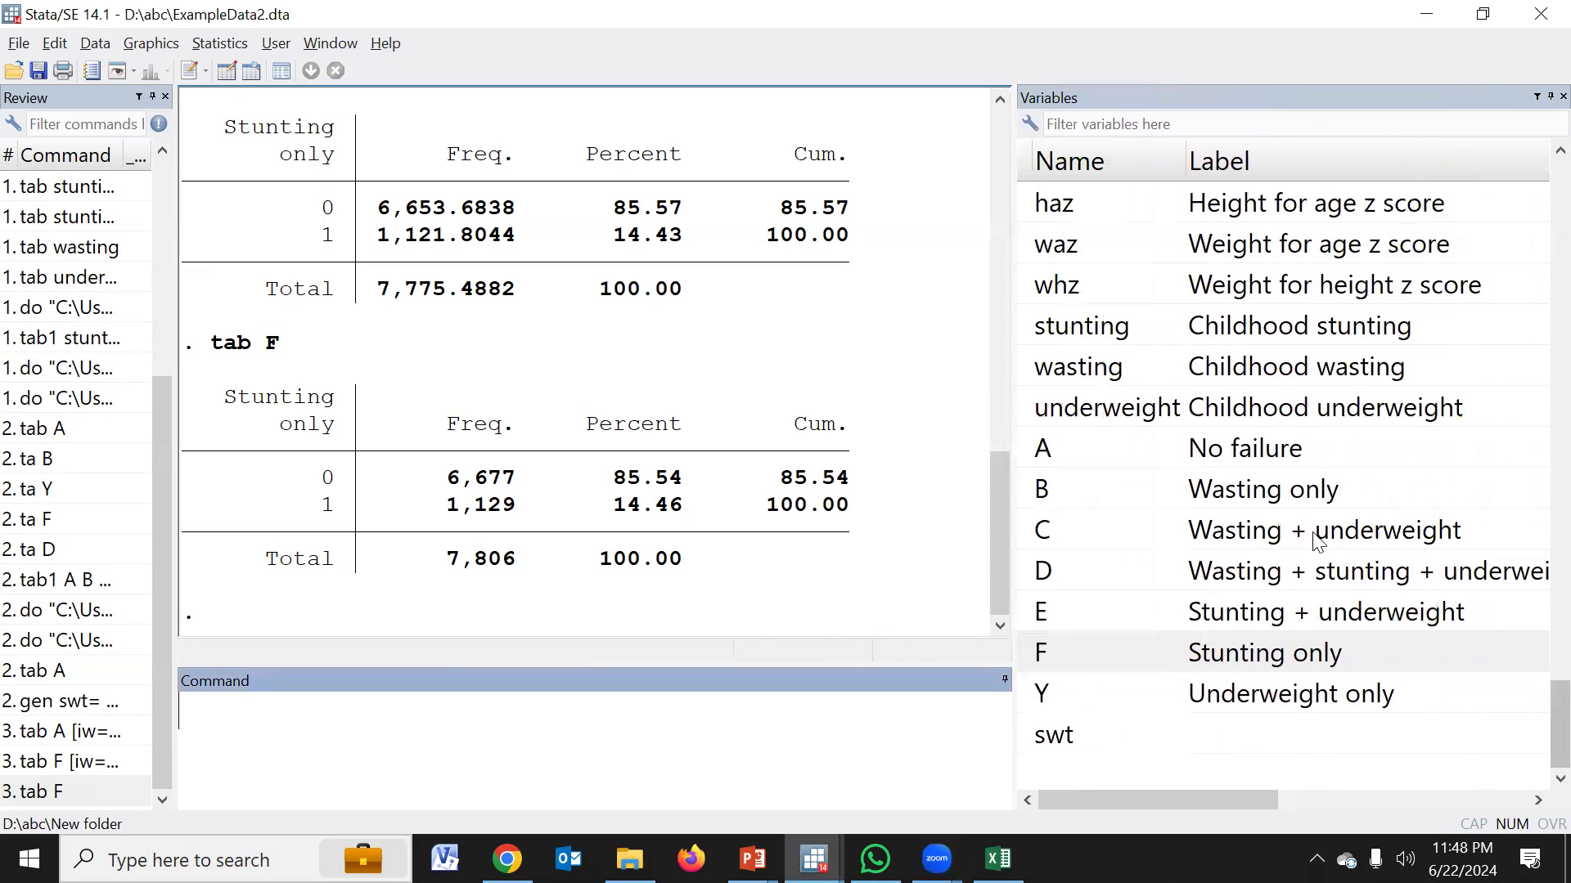
scroll(1319, 541, up, 20)
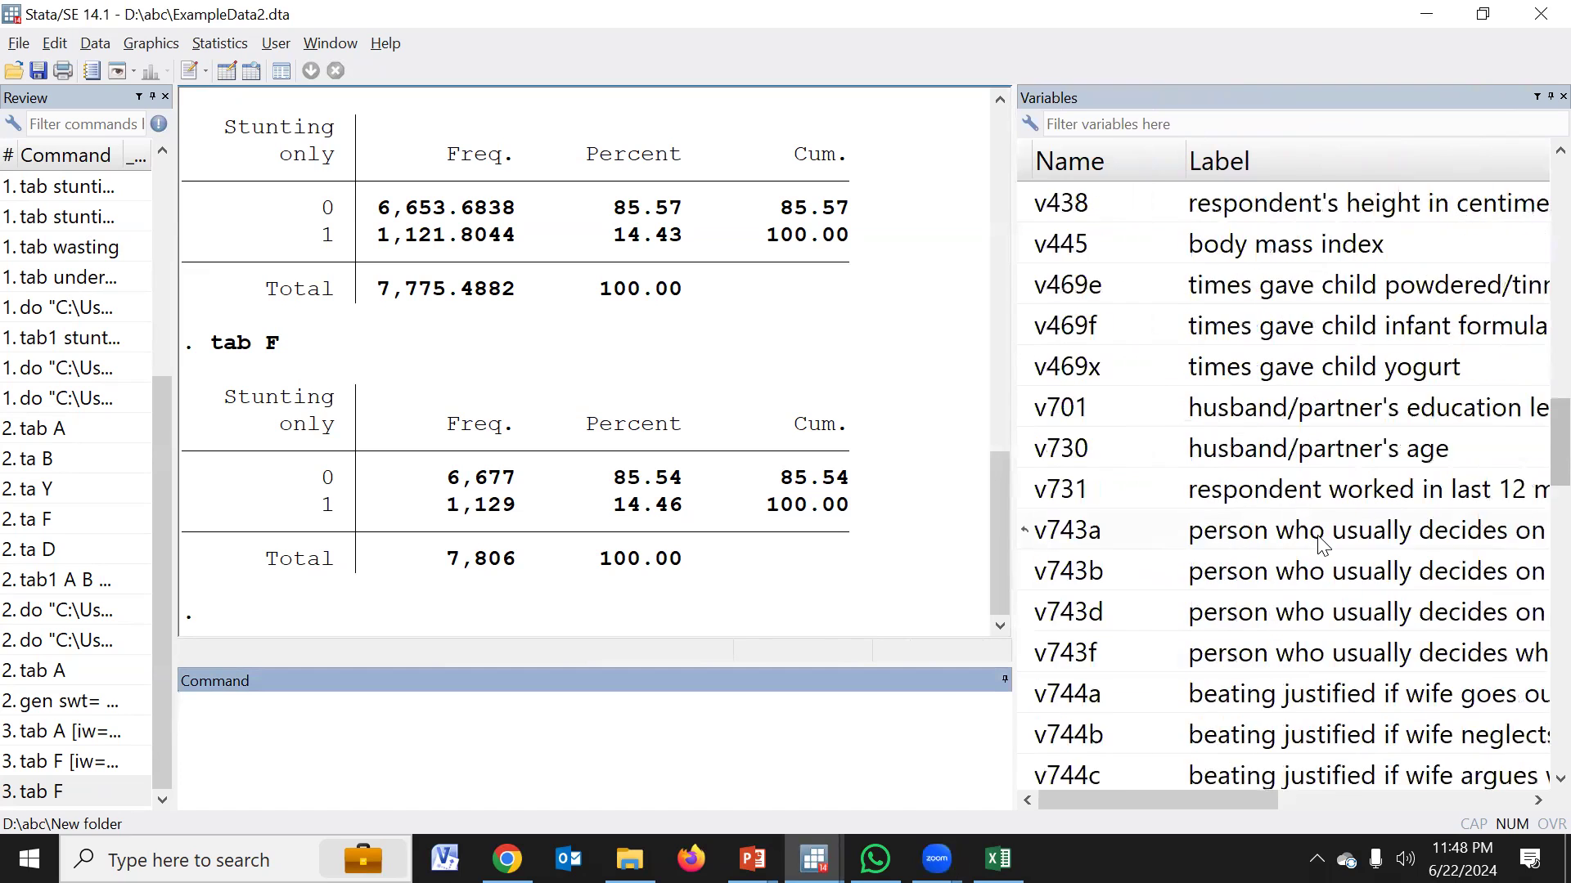
scroll(1321, 544, up, 7)
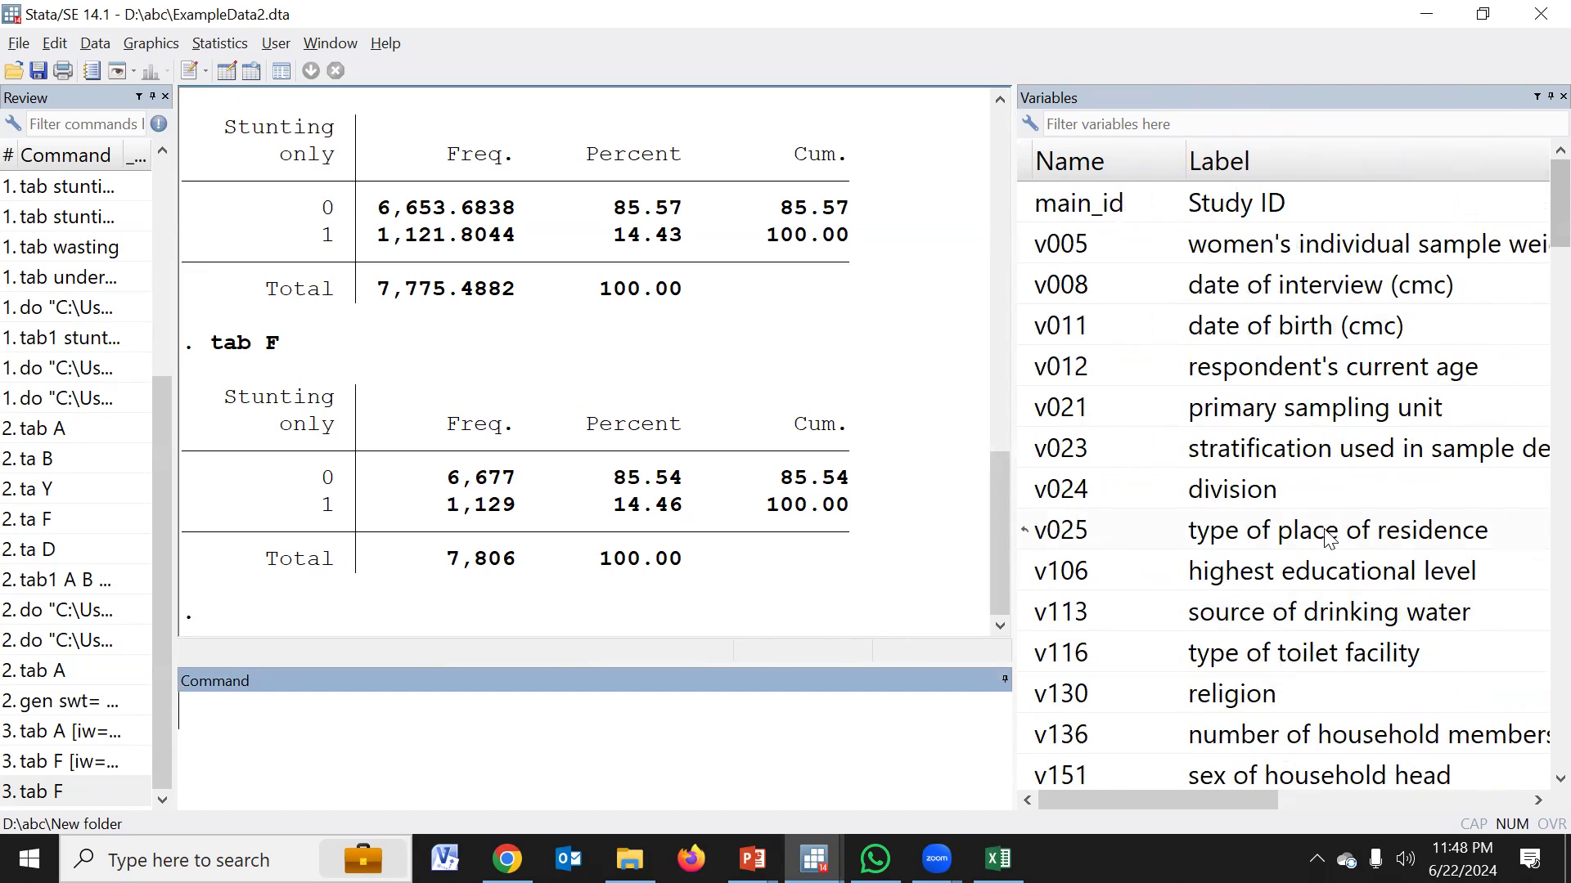
scroll(1328, 538, down, 7)
scroll(1157, 572, down, 20)
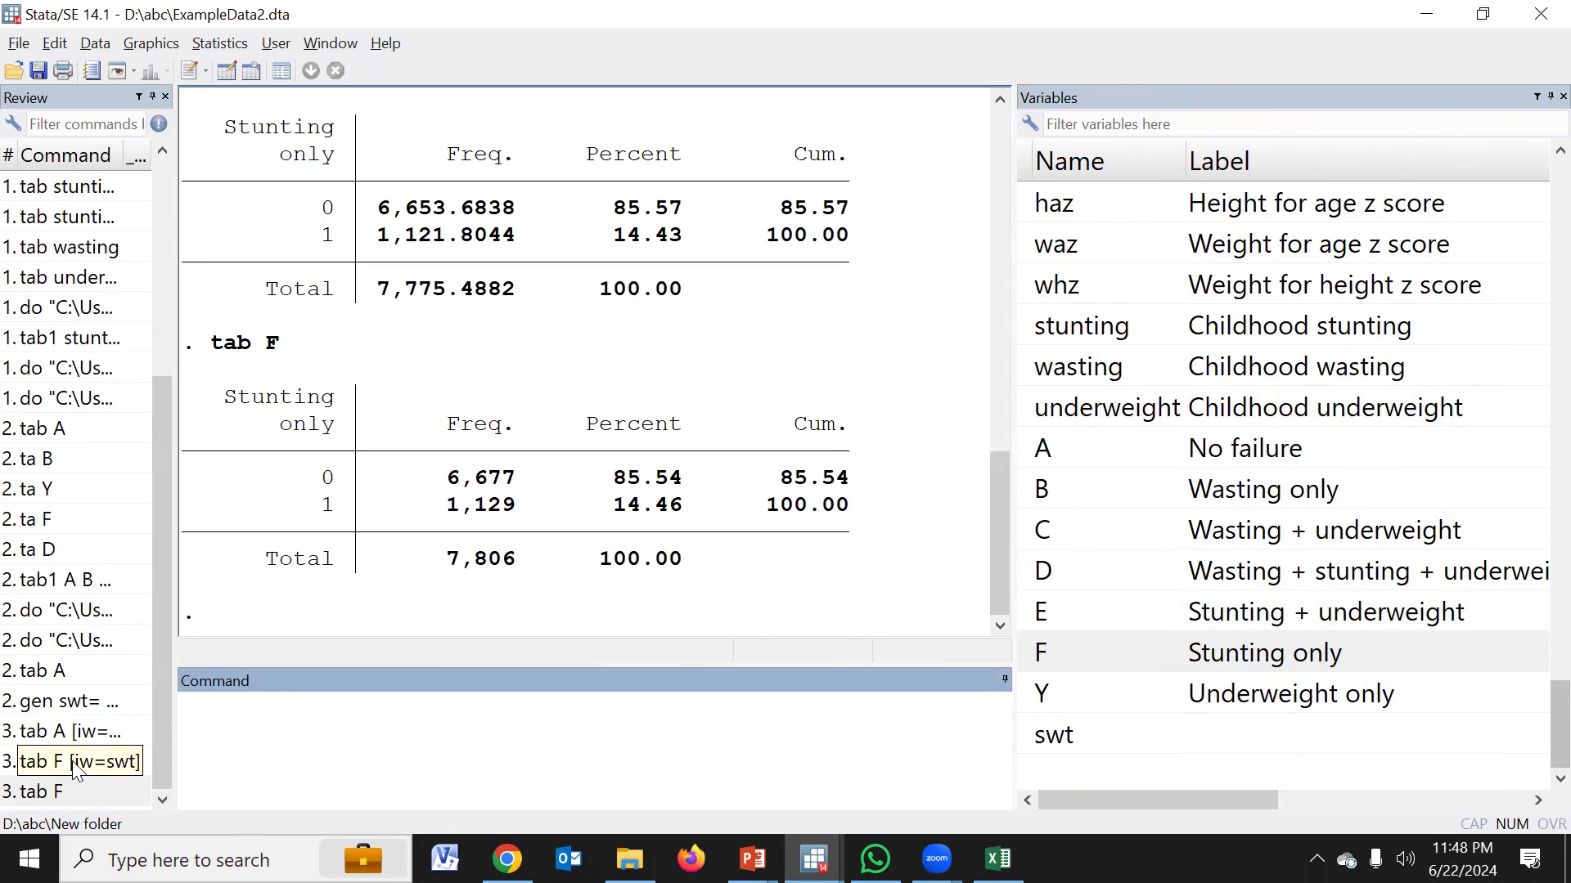
Move the earlier command "gen swt= v005/1000000" into CAIF.do on its own line below the "use" command and save the do-file
click(76, 703)
key(ctrl+c)
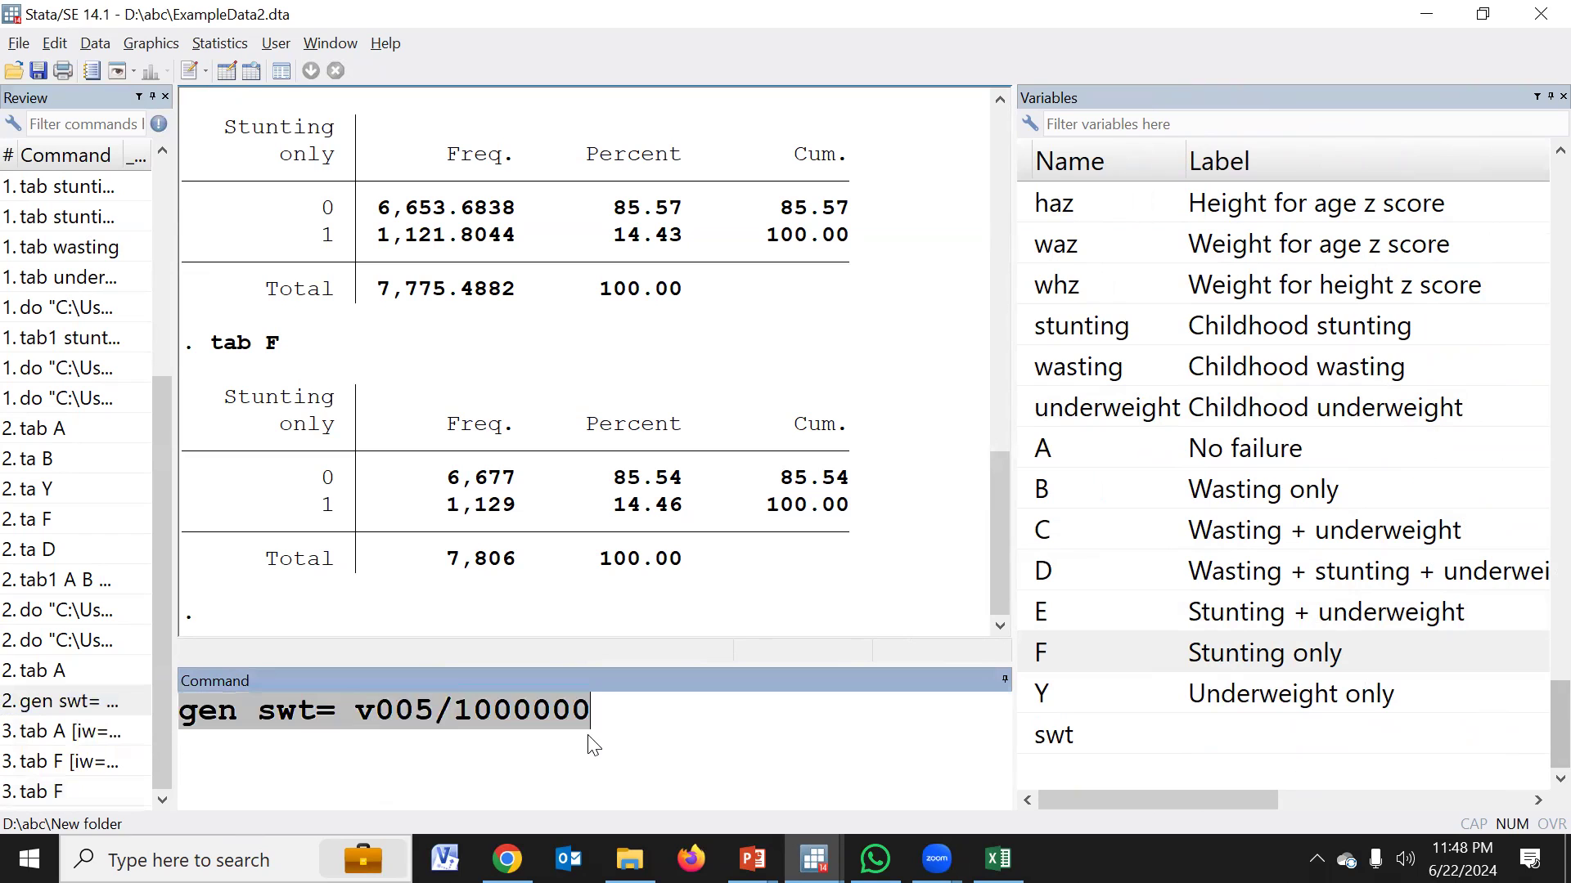
key(Delete)
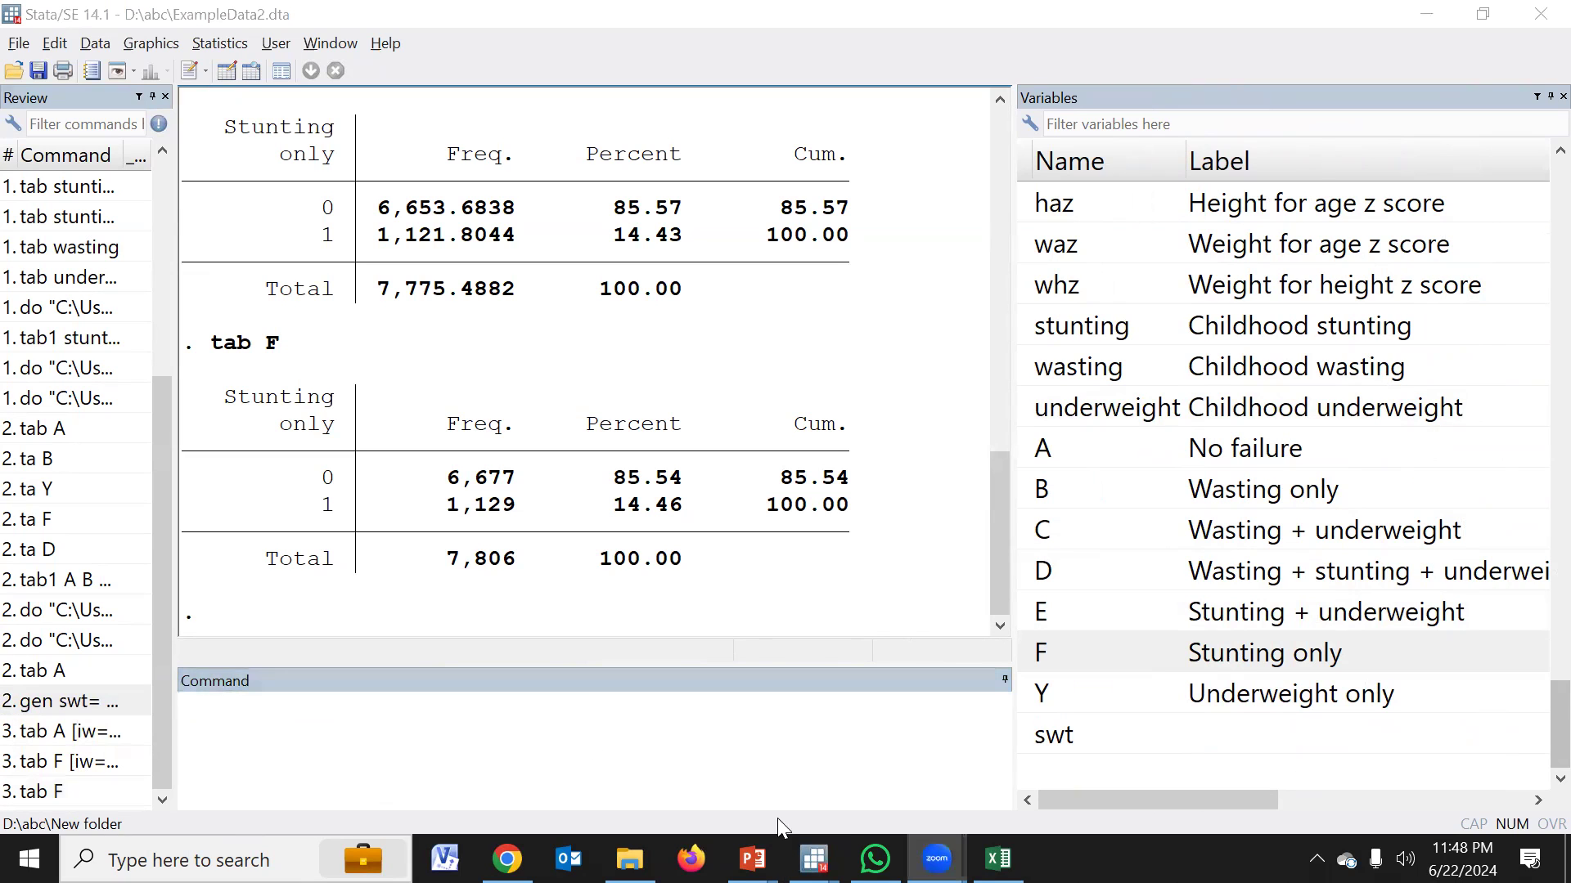
mouse_move(814, 859)
click(814, 757)
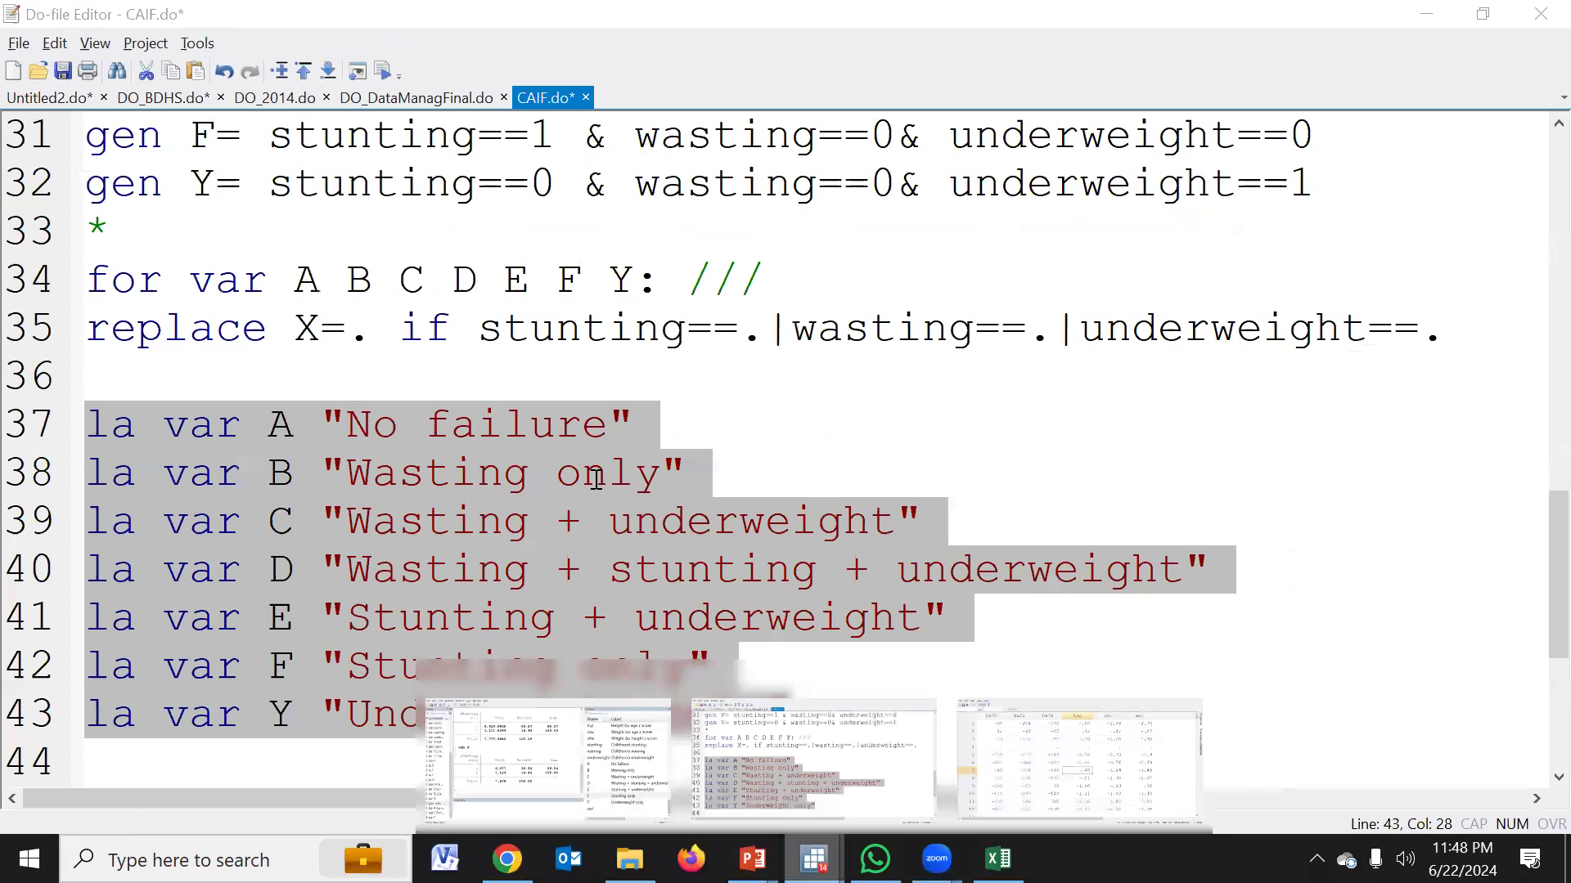
scroll(595, 479, up, 10)
click(202, 220)
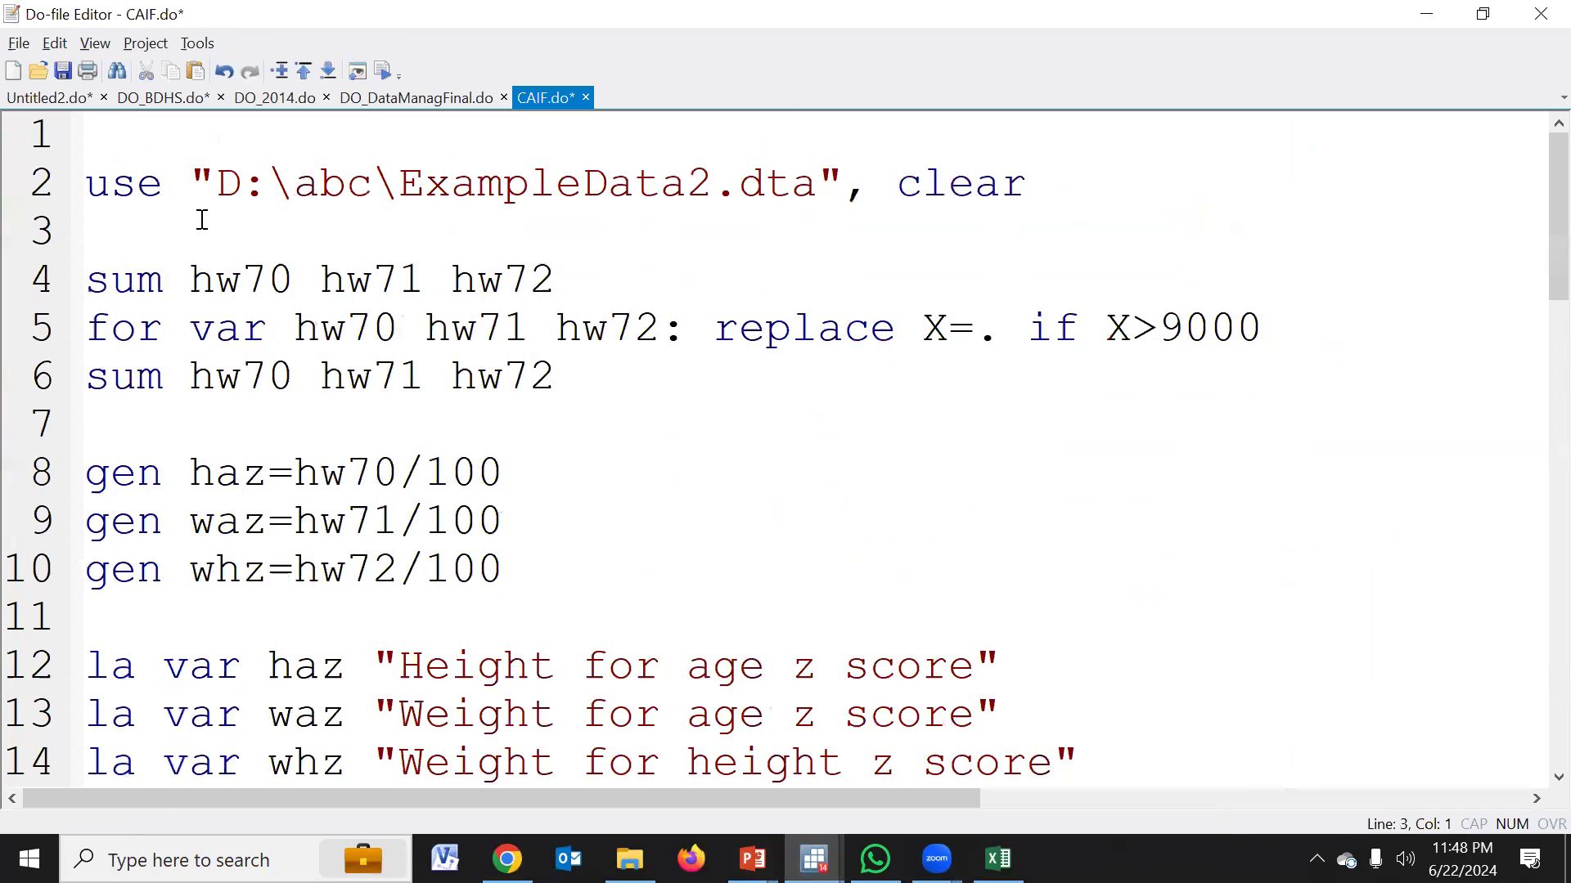
key(Return)
key(ctrl+v)
key(Return)
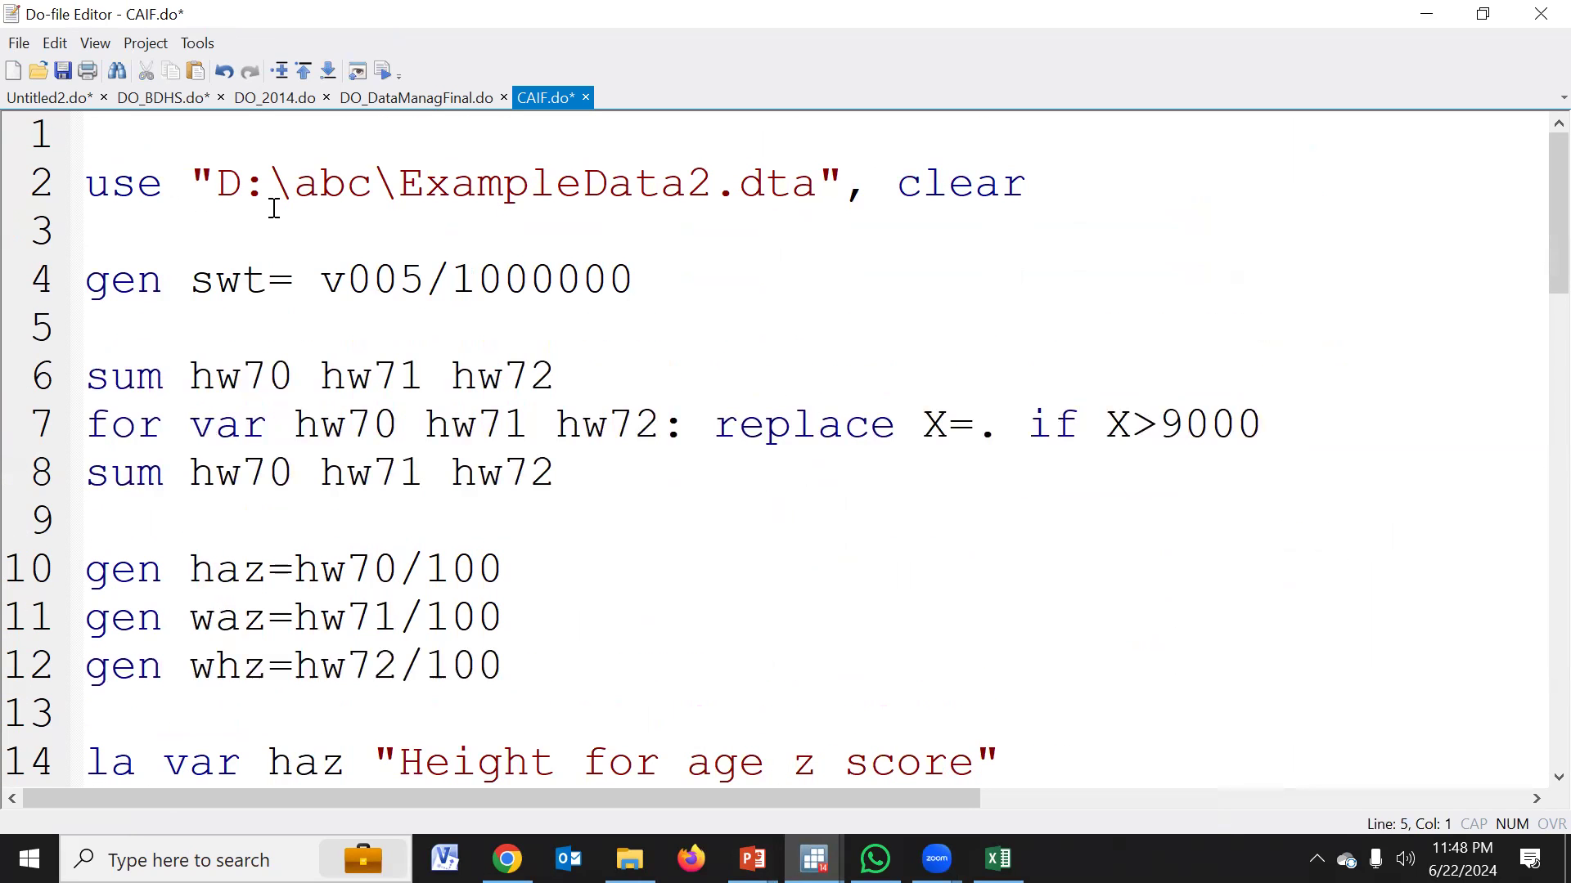
click(63, 71)
Review the do-file's z-score code, highlighting the lines that generate stunting, wasting and underweight and those that generate A to Y
scroll(228, 302, down, 1)
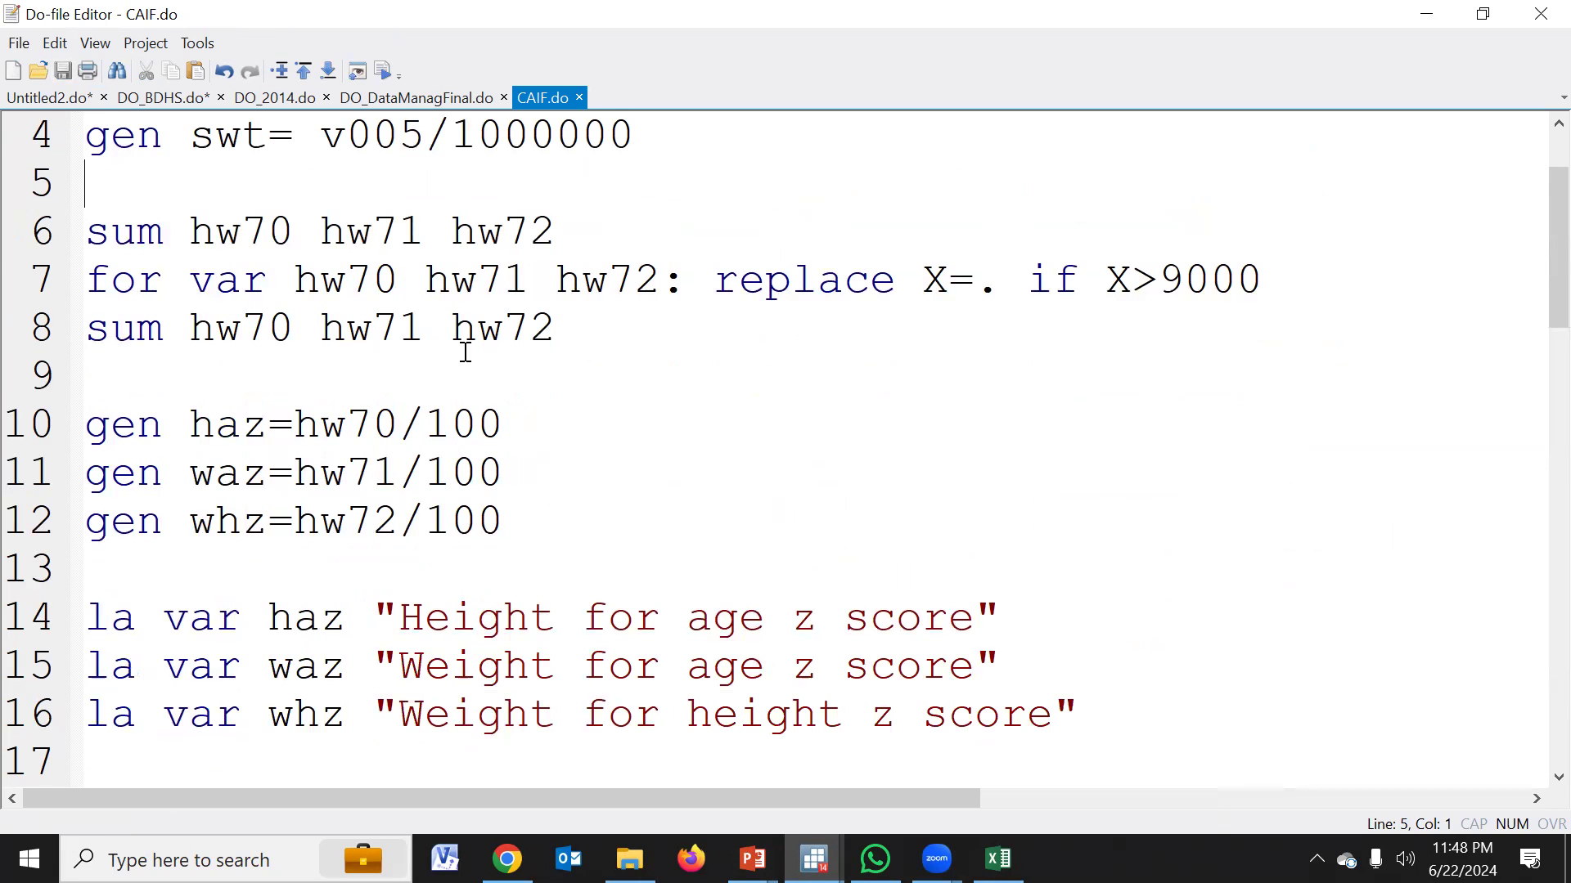
scroll(465, 350, down, 2)
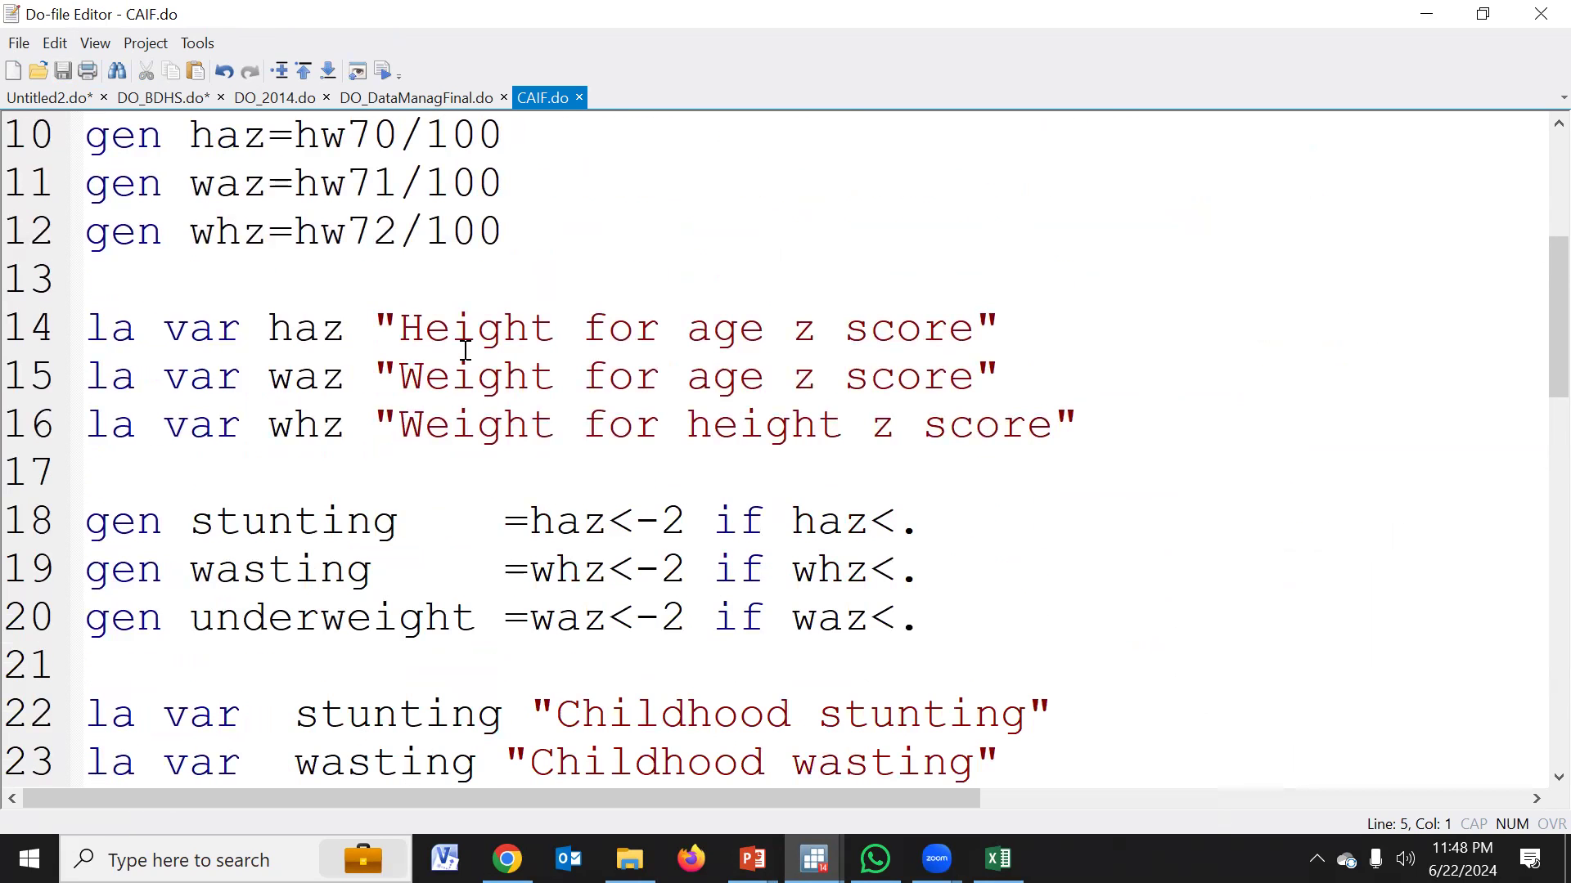
scroll(466, 350, down, 1)
drag(90, 372, 924, 471)
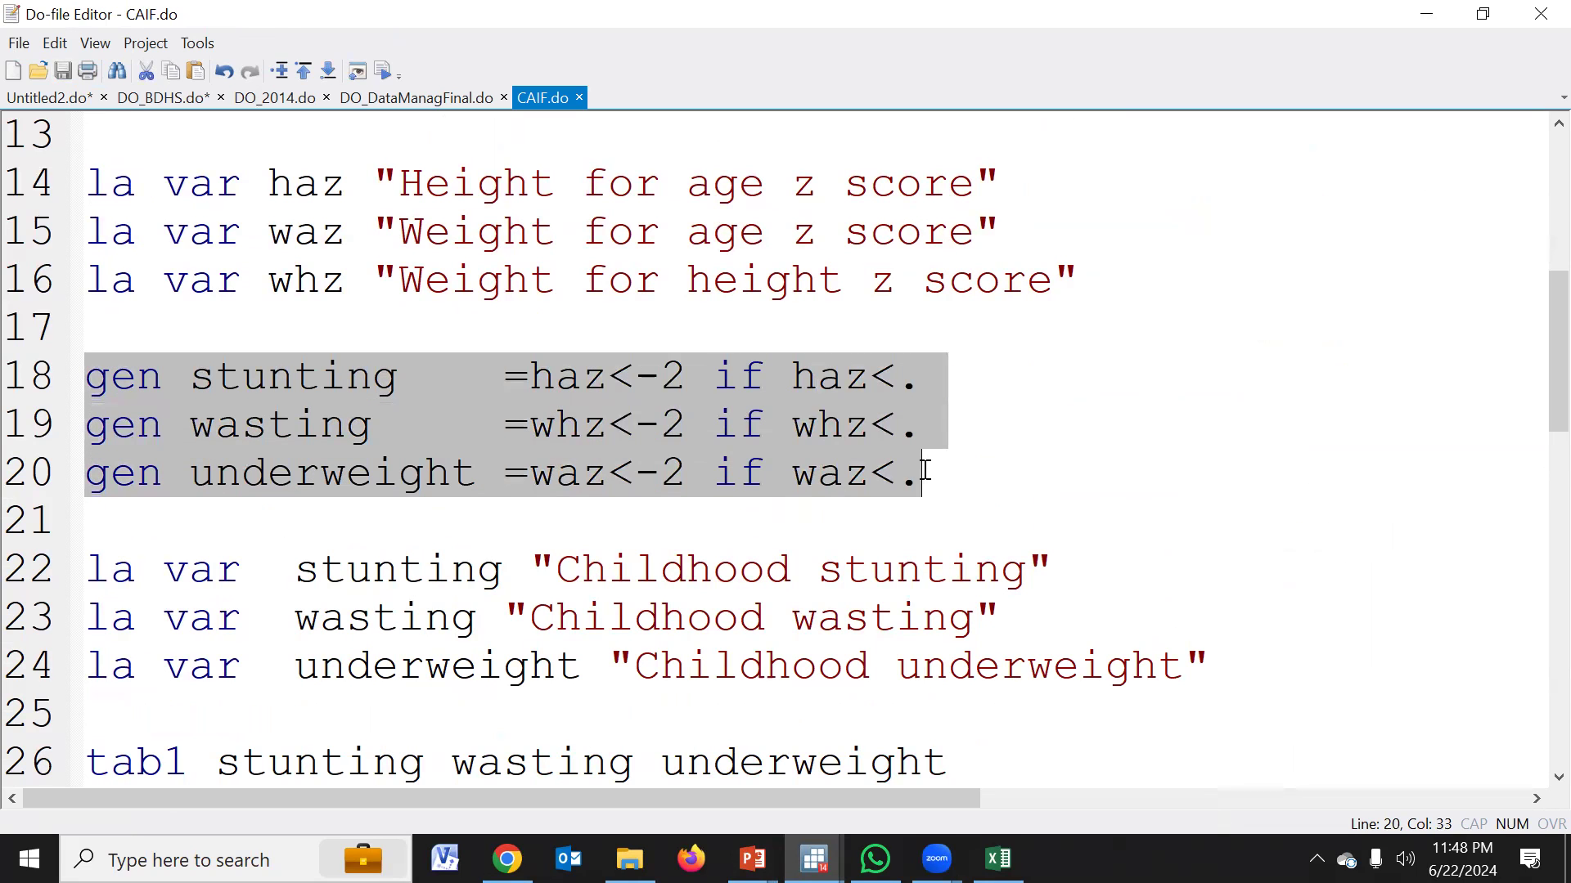
scroll(924, 470, down, 4)
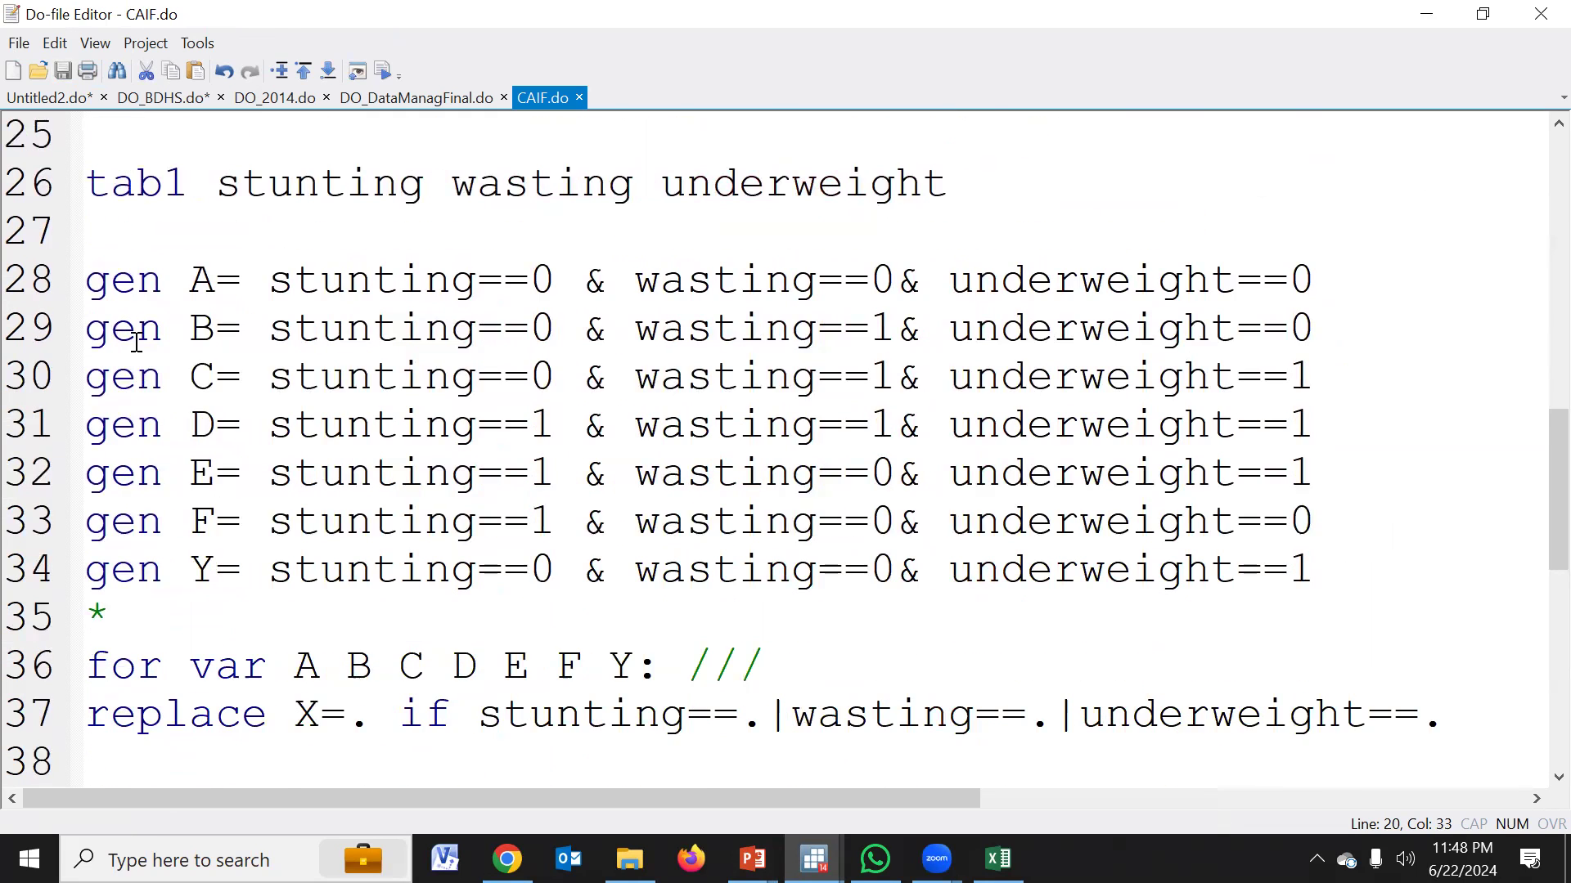
drag(90, 280, 1317, 588)
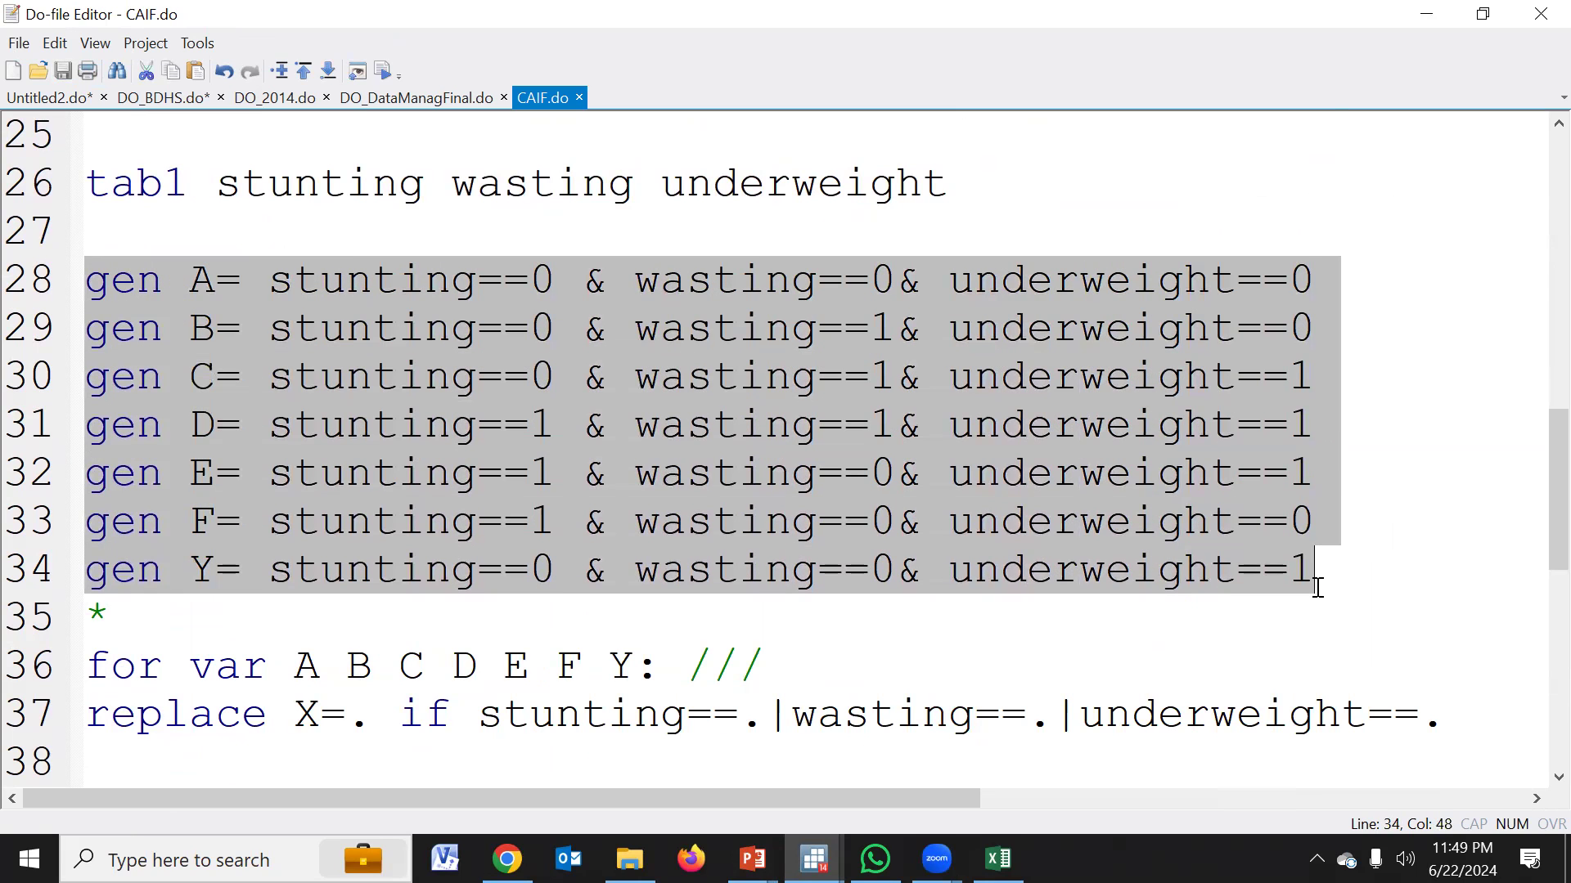
scroll(1126, 606, down, 2)
scroll(1124, 603, up, 2)
click(1125, 605)
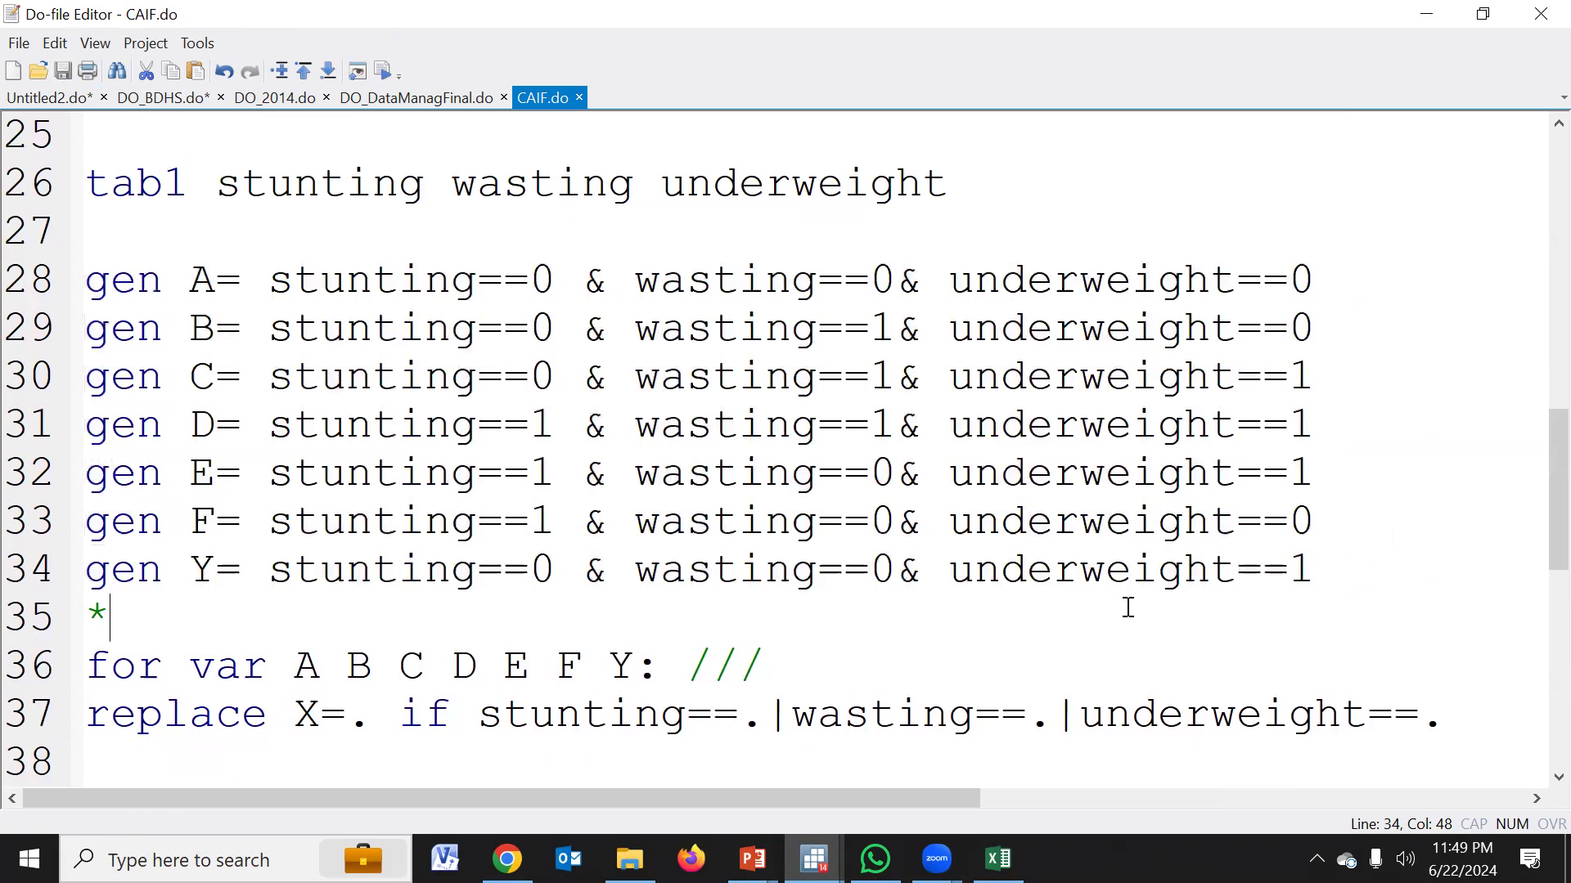
Examine the rest of CAIF.do, from the variable definitions through the A to Y labels to the closing tab1 command
scroll(1128, 607, down, 4)
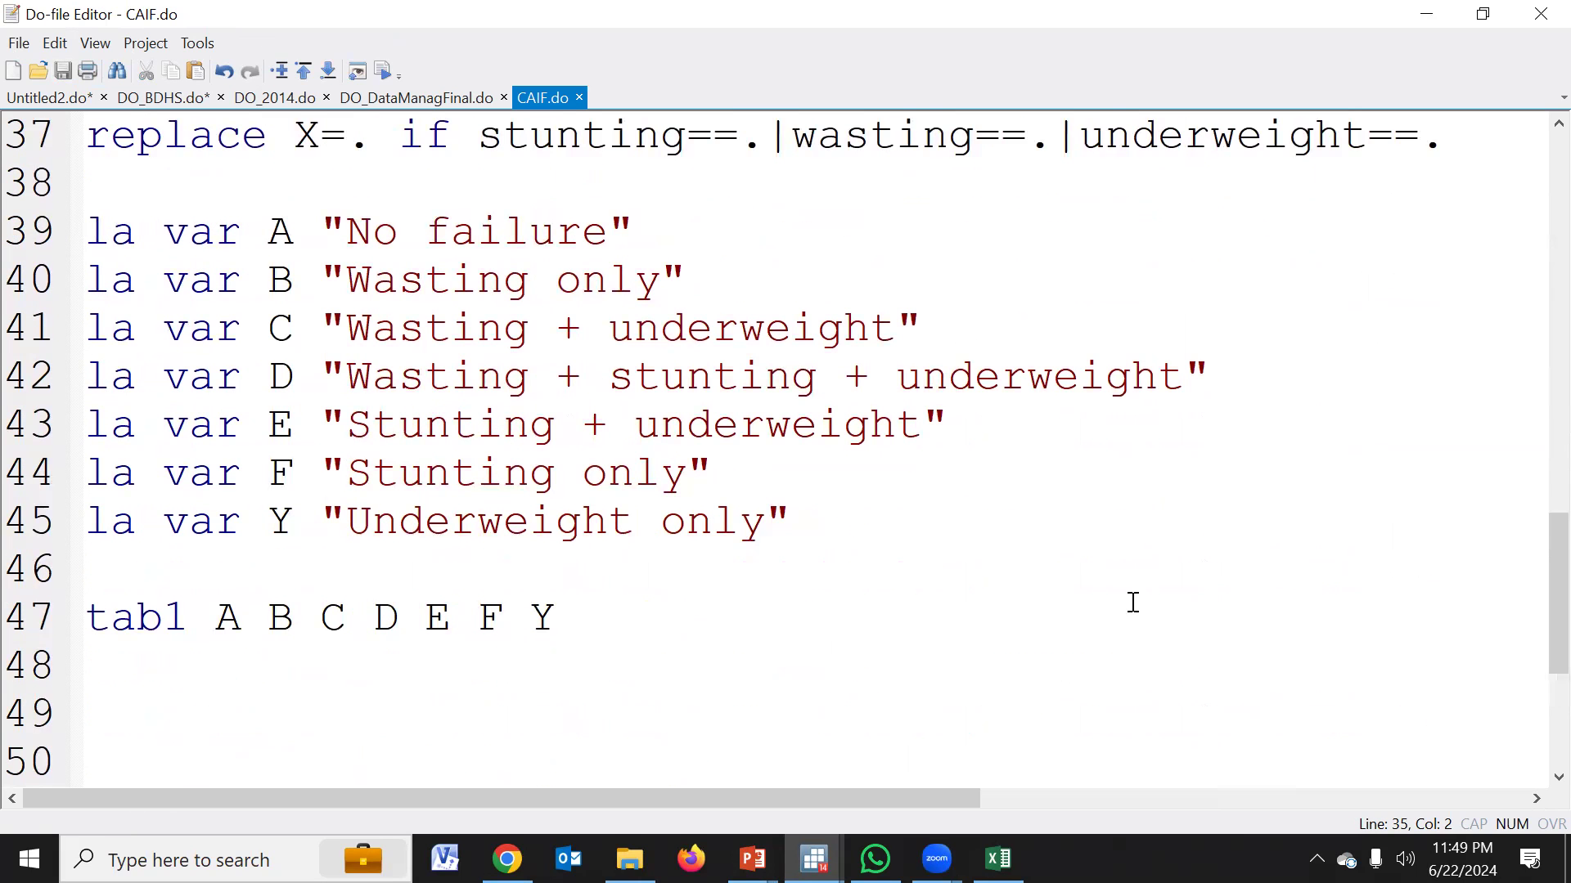
scroll(1133, 603, up, 8)
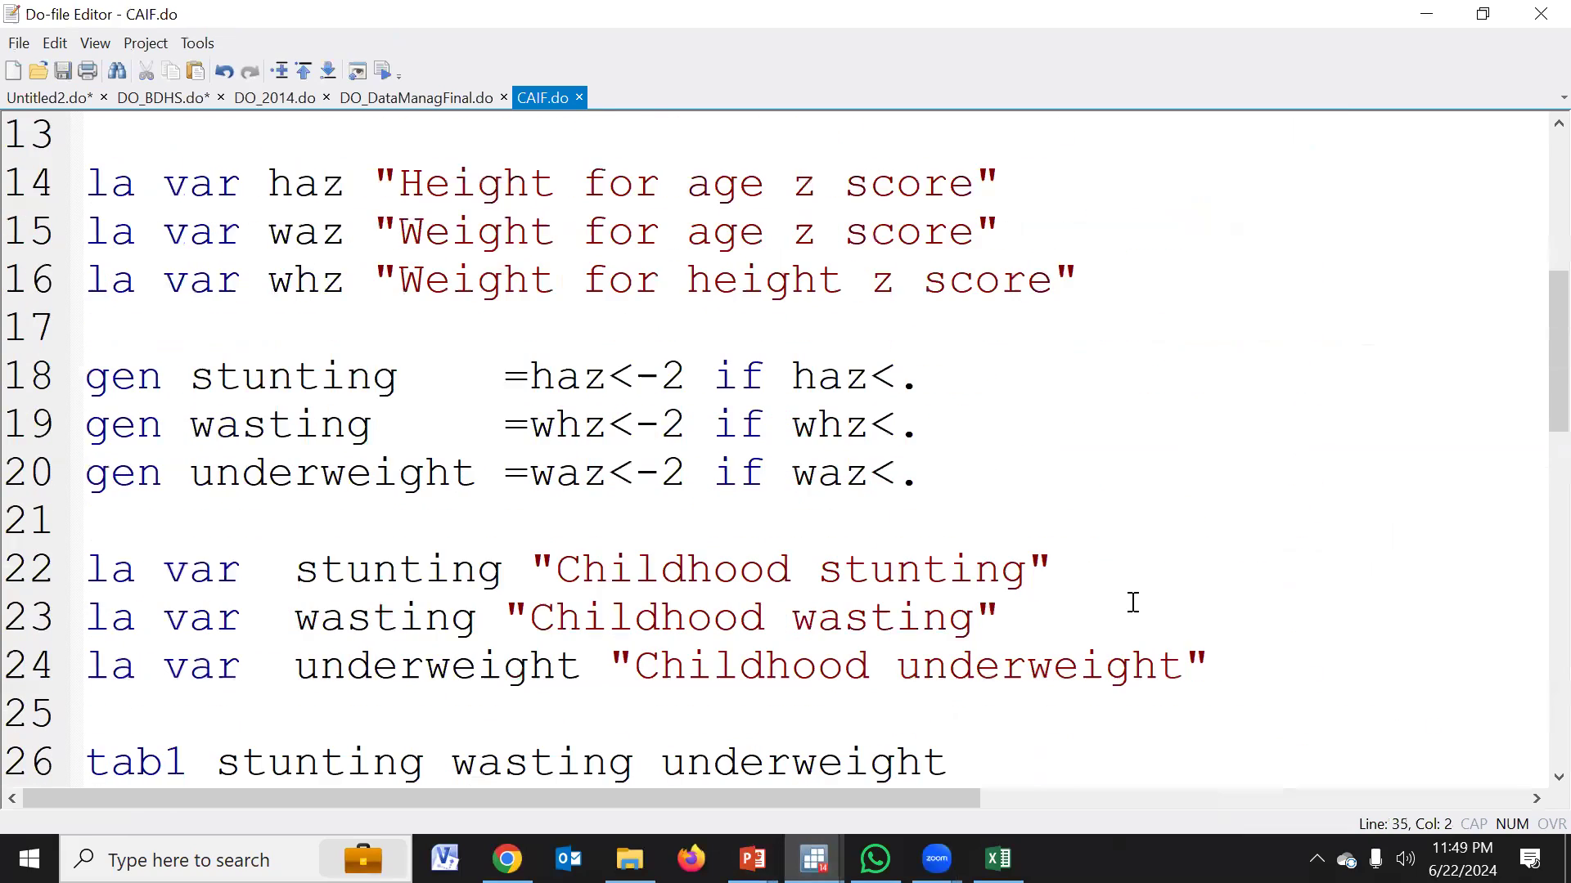
scroll(1133, 602, up, 3)
scroll(1133, 603, down, 9)
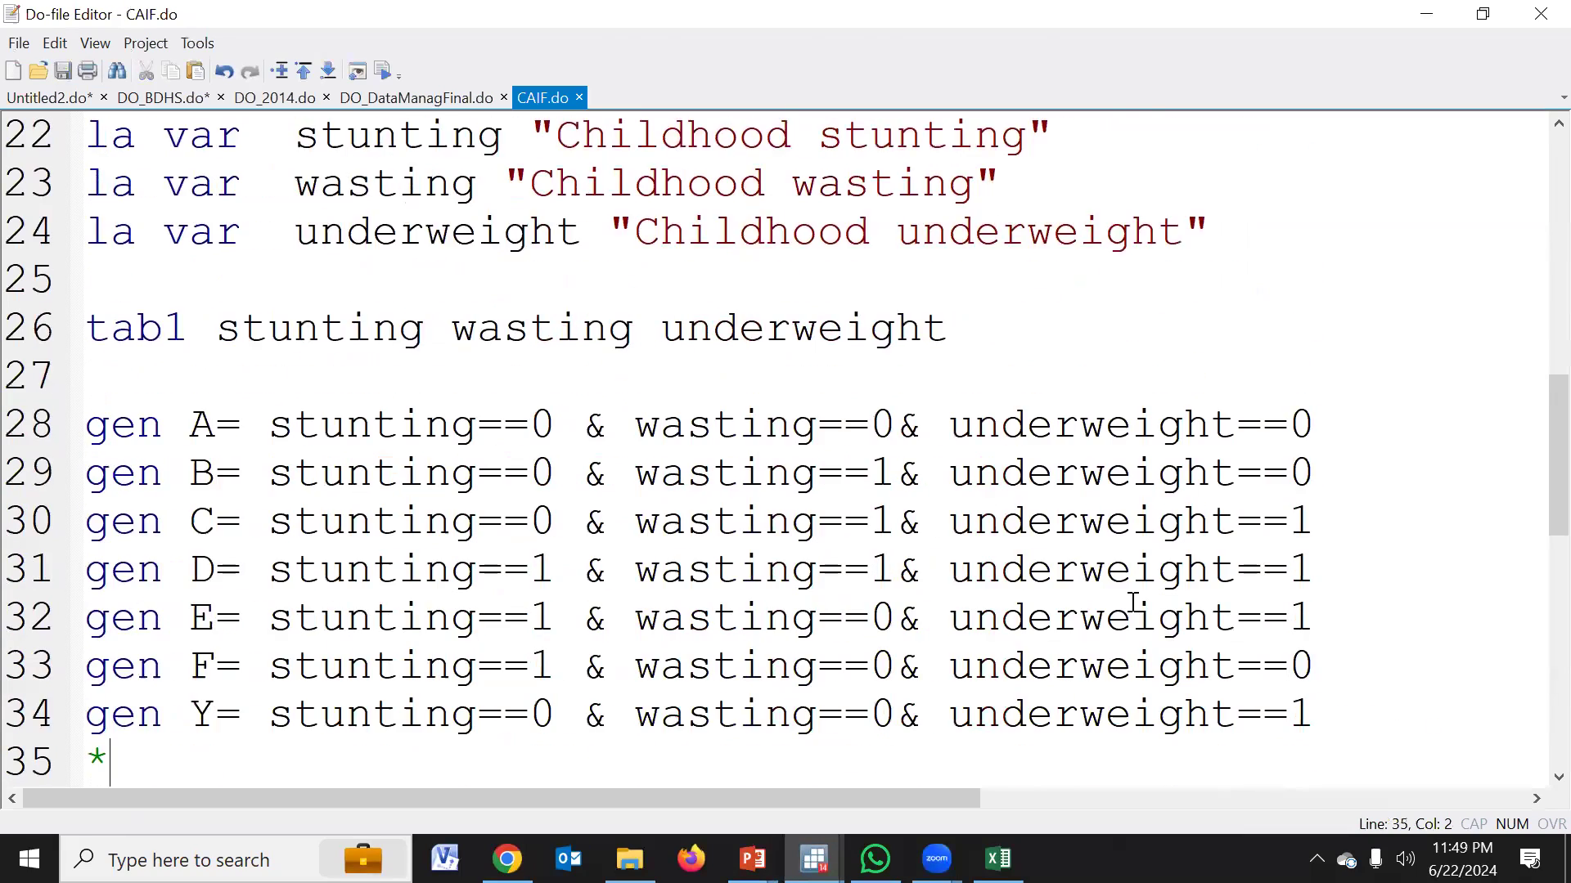
scroll(1133, 603, up, 2)
scroll(1133, 603, down, 2)
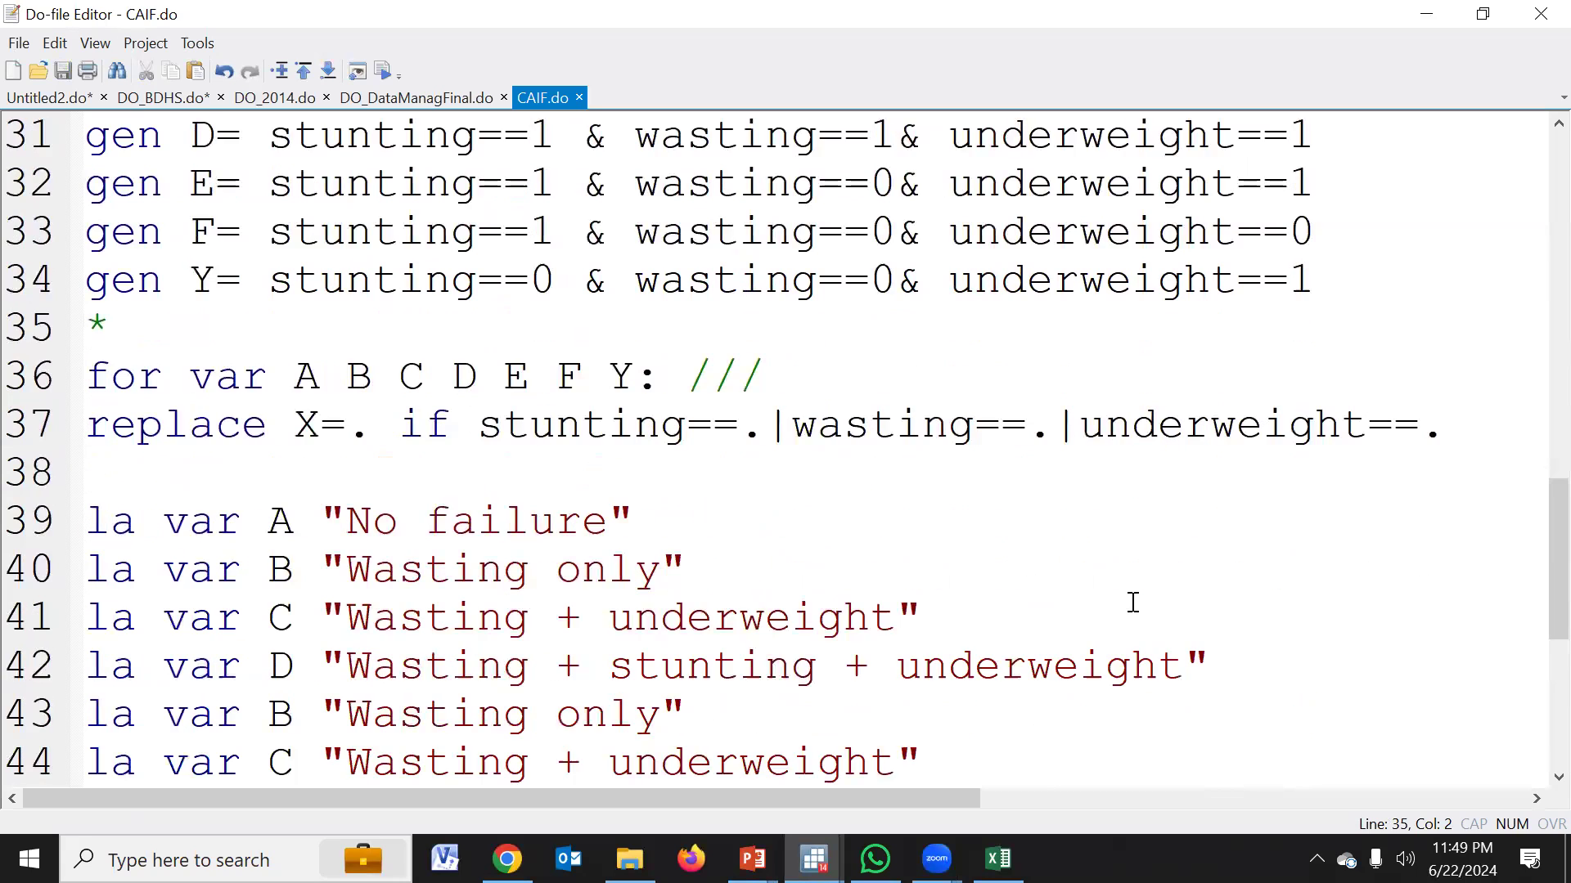
scroll(794, 364, down, 3)
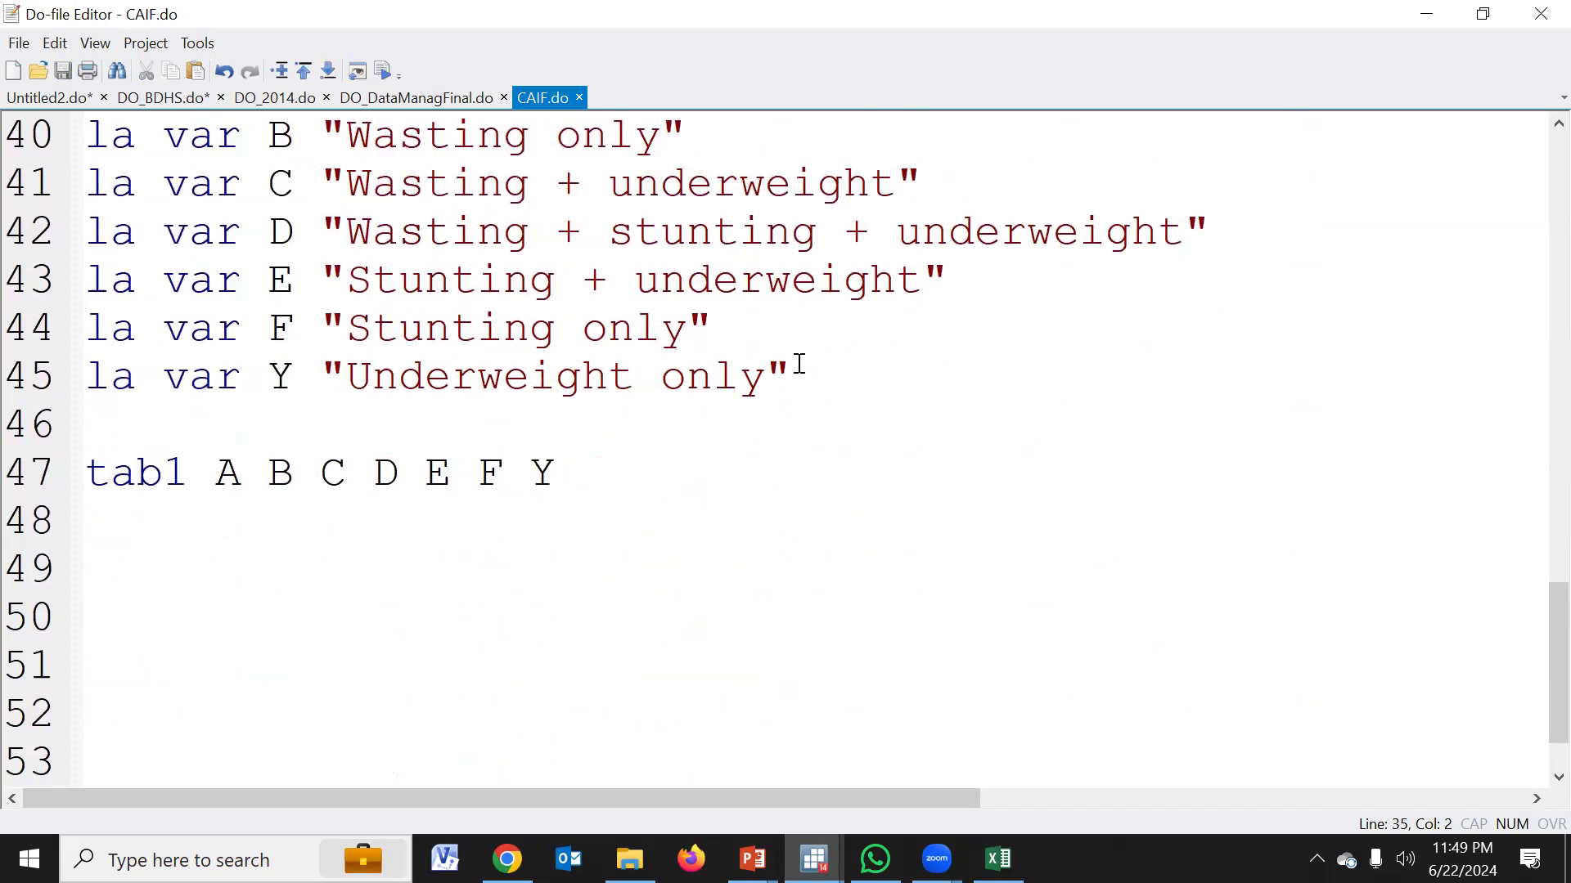
Switch to the Data Editor in browse mode and examine the category columns C to Y and the swt column
mouse_move(814, 859)
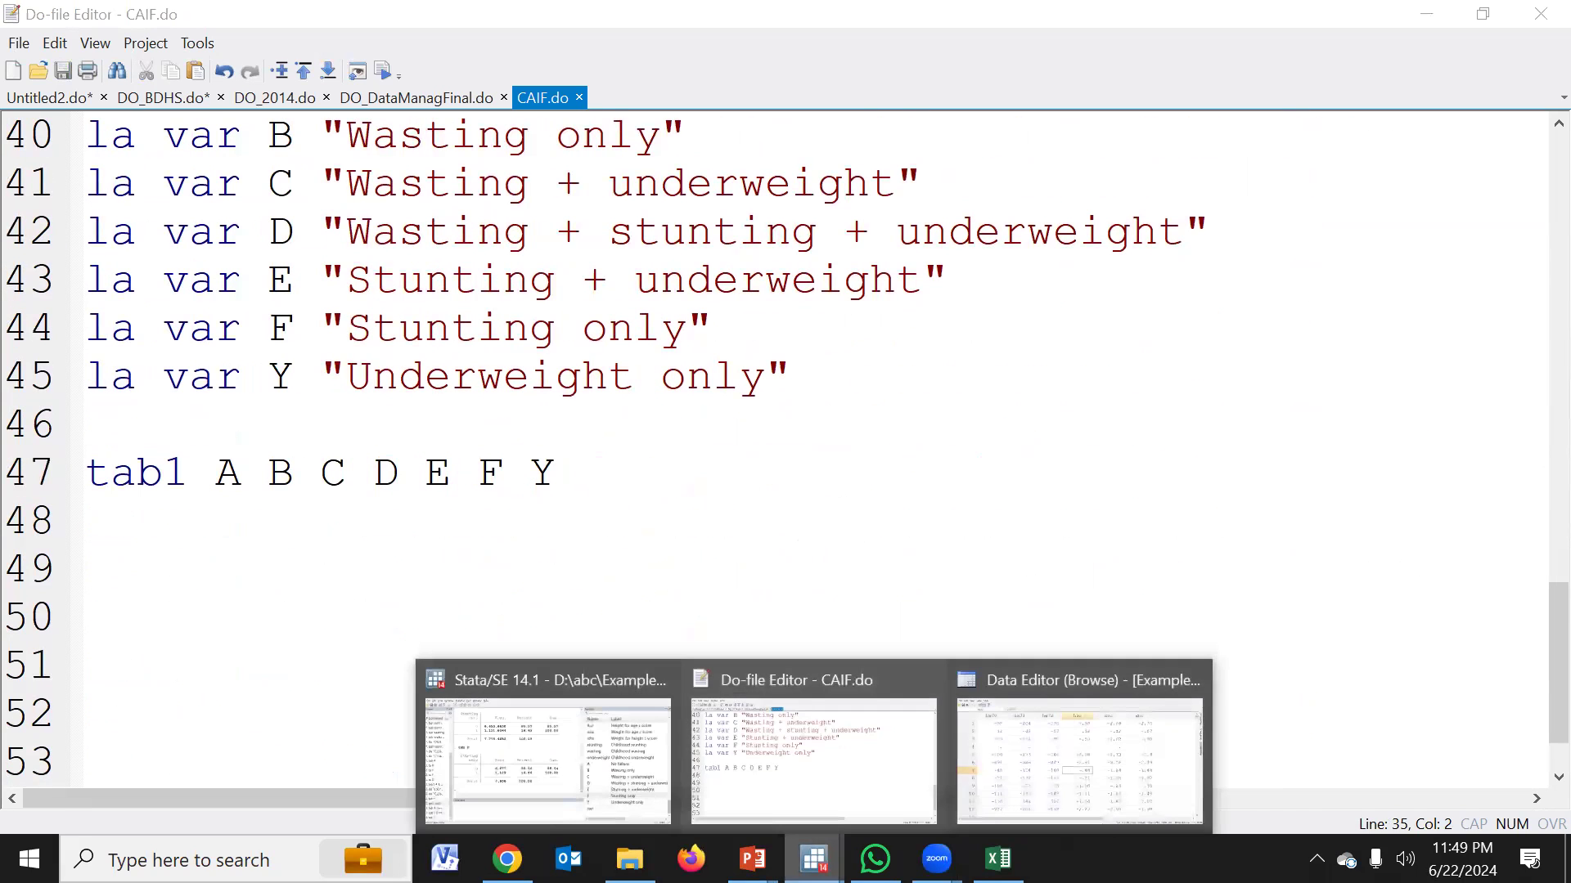
click(1087, 726)
drag(494, 797, 1158, 775)
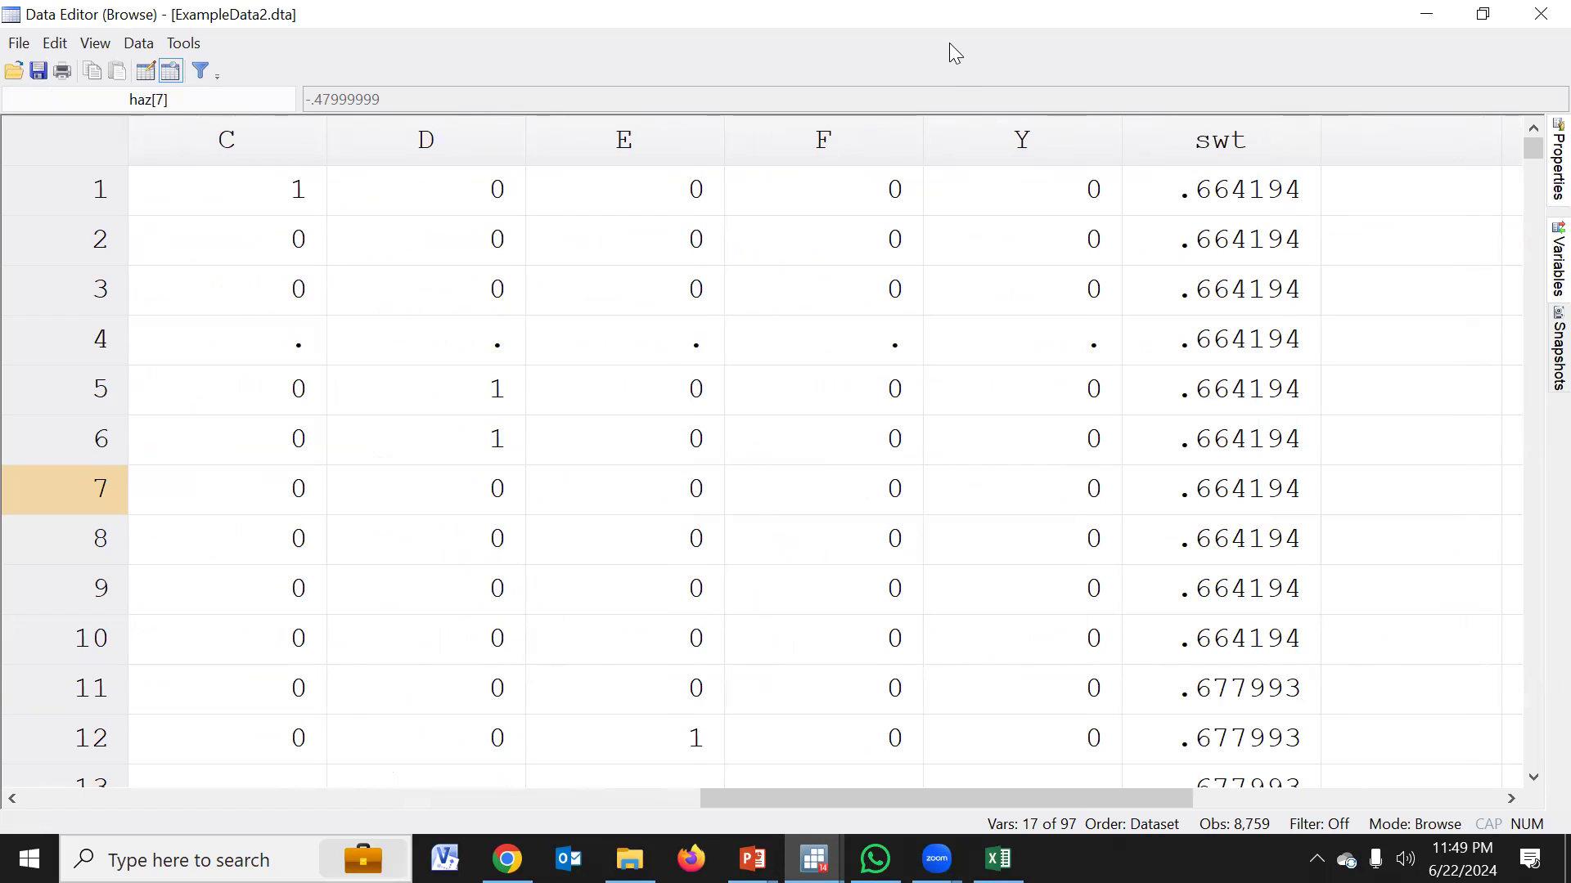